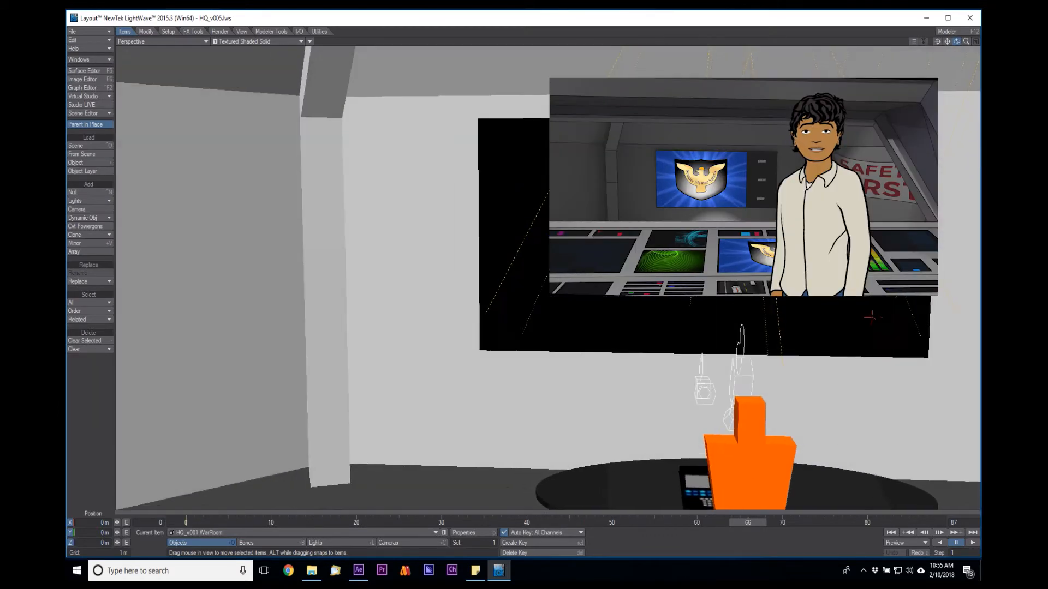
- Examine the war room's big screen, table and banner wall, plus the console and control room window, in the perspective view
left_click_drag(874, 317, 536, 215)
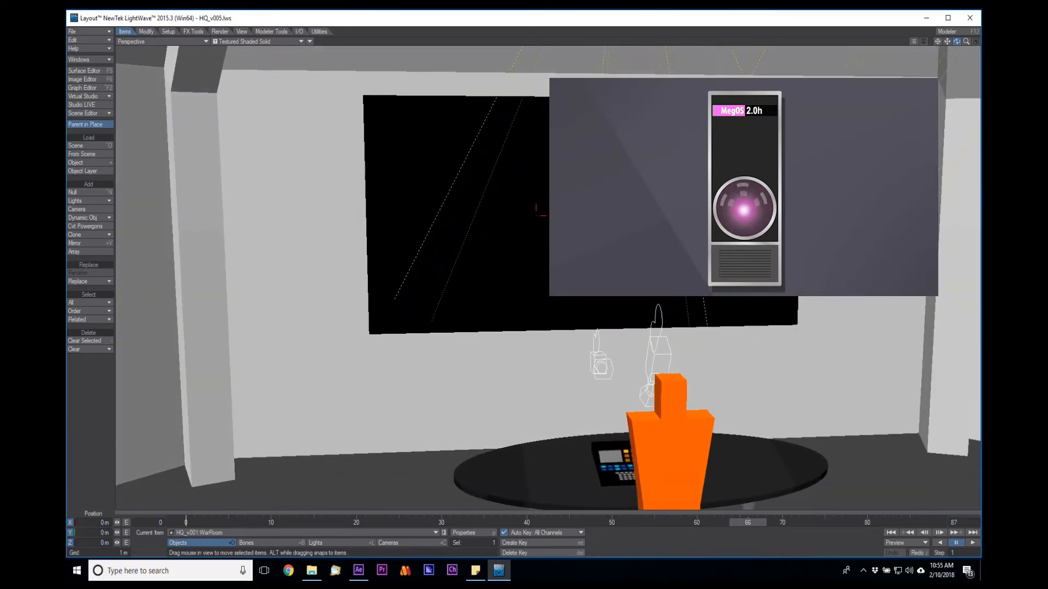
left_click_drag(956, 42, 948, 40)
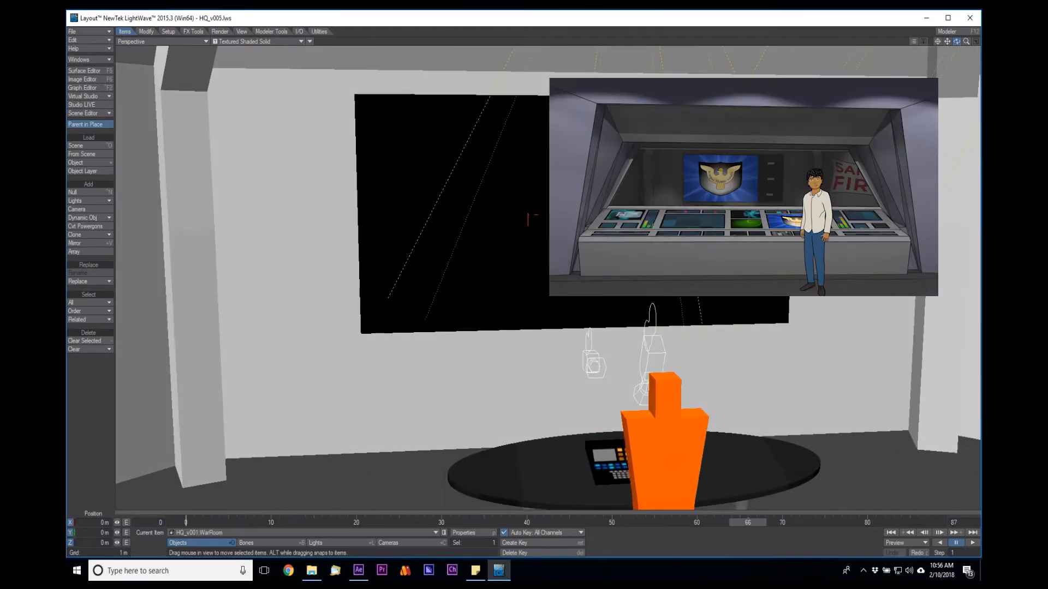
left_click_drag(956, 41, 901, 42)
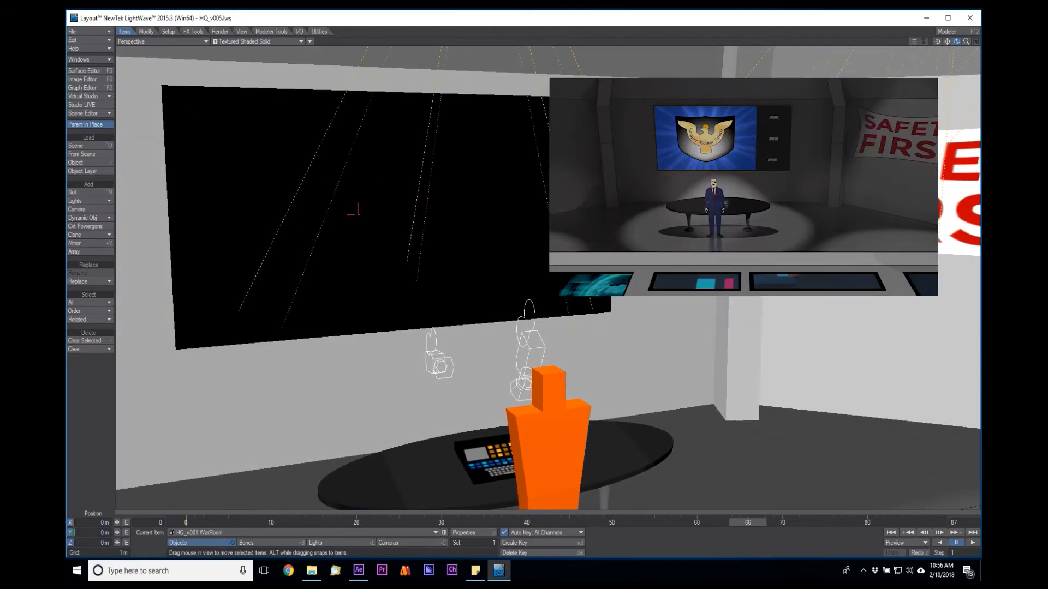
left_click_drag(956, 41, 821, 64)
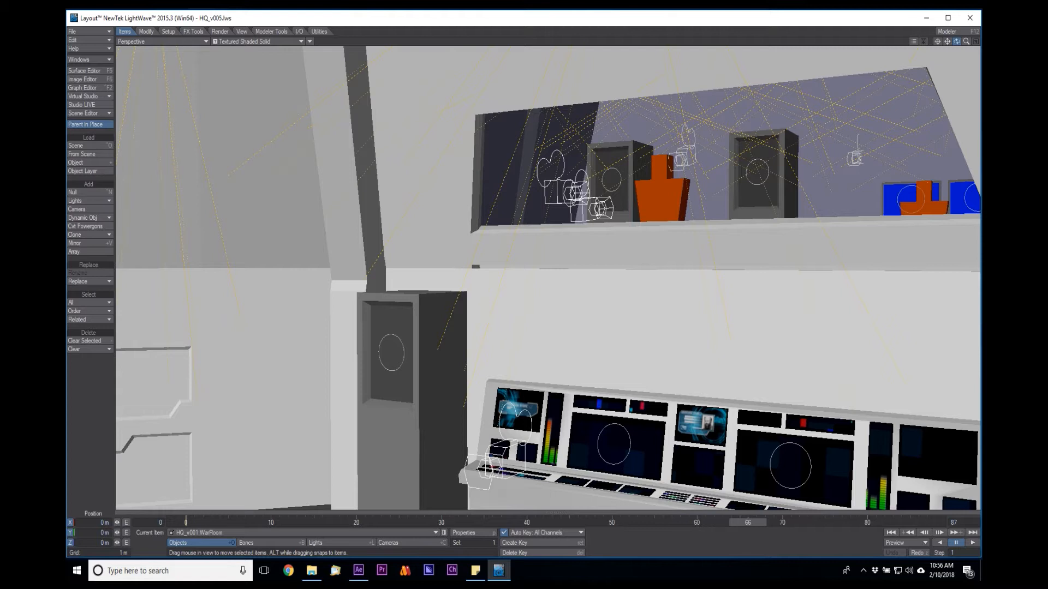
left_click_drag(956, 42, 957, 43)
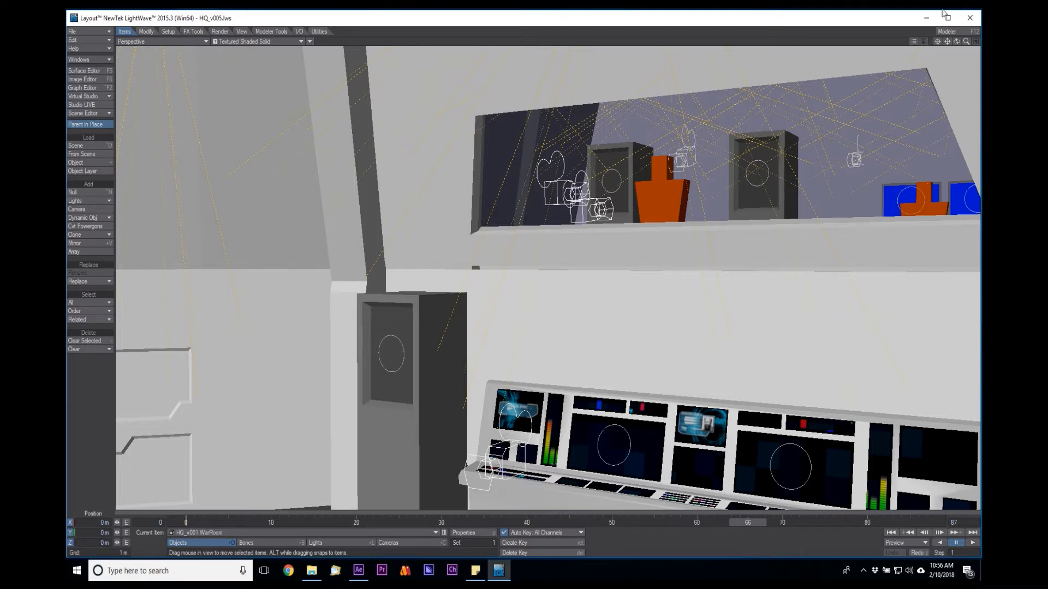
left_click_drag(956, 42, 723, 192)
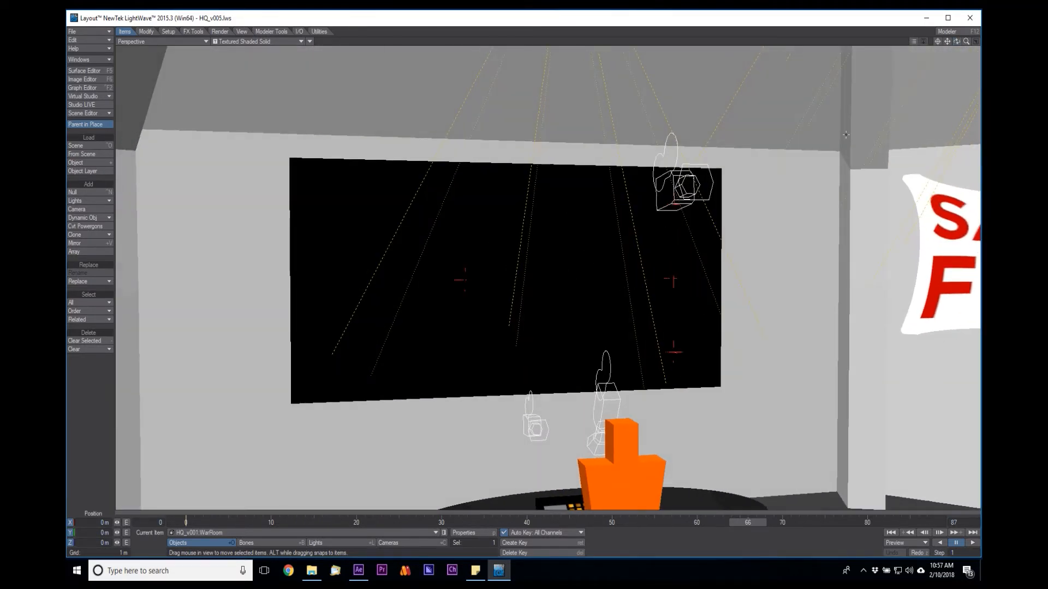
left_click_drag(957, 42, 1009, 98)
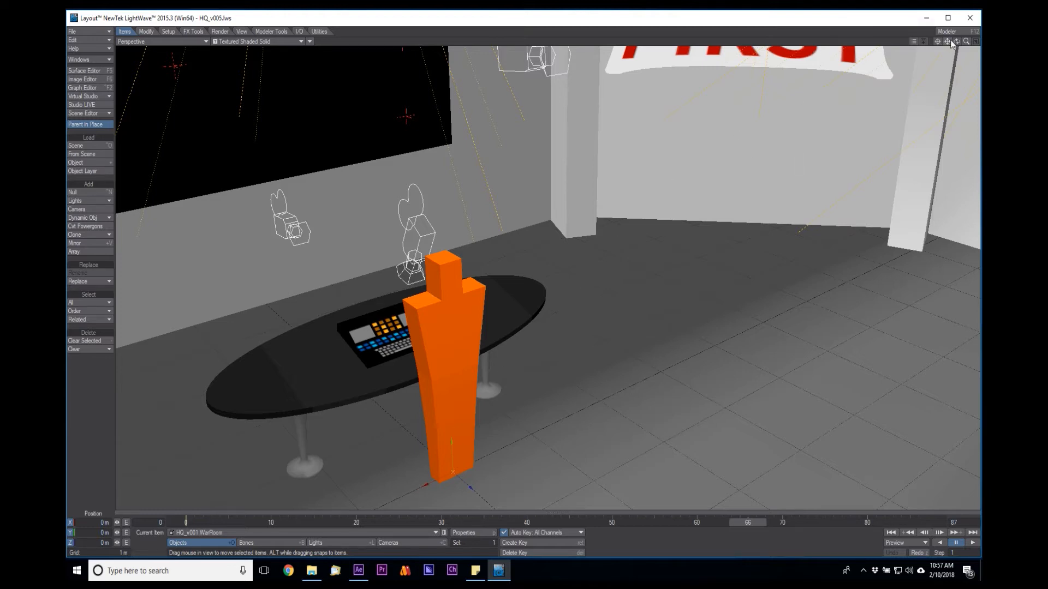
left_click_drag(957, 42, 1043, 31)
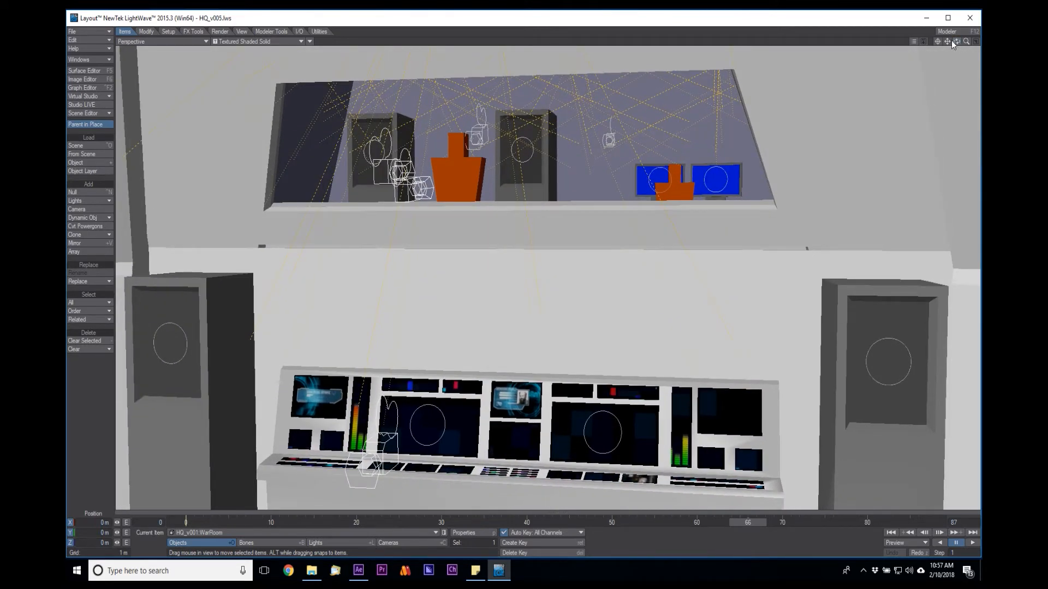
- Select all the desk screen, BigComp and WR_ConsoleScreen nulls, from CR_DeskScreen1 through WR_ConsoleScreenR
key("apostrophe")
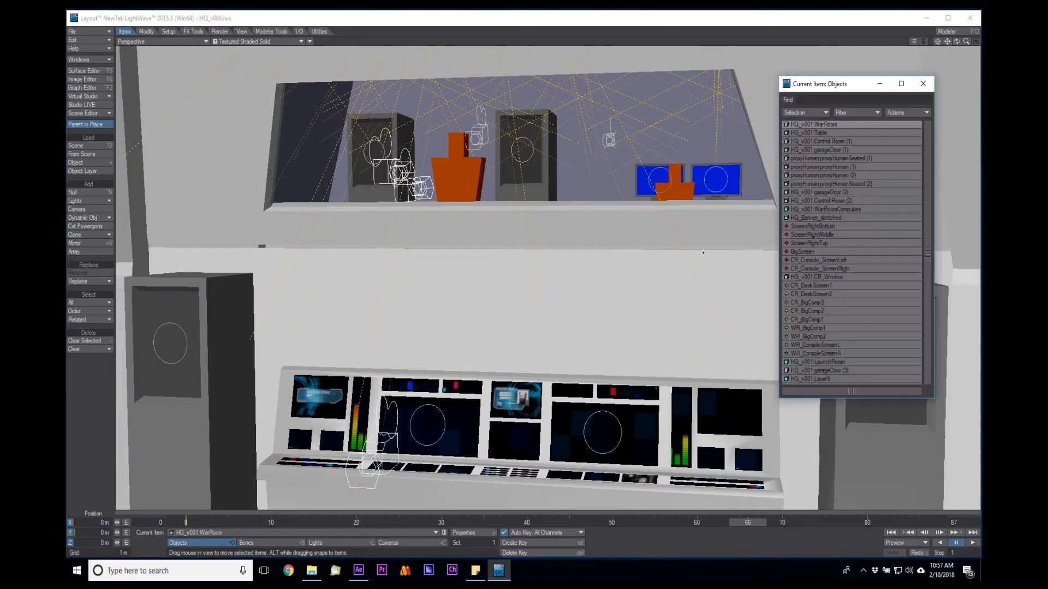
left_click(821, 284)
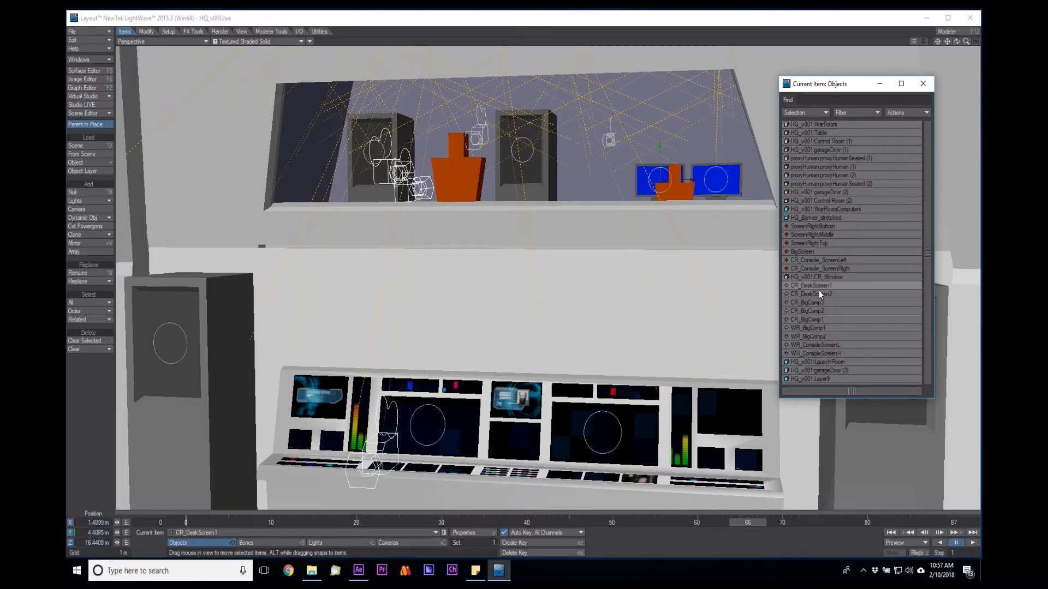
left_click(815, 293, "shift")
left_click(810, 304, "shift")
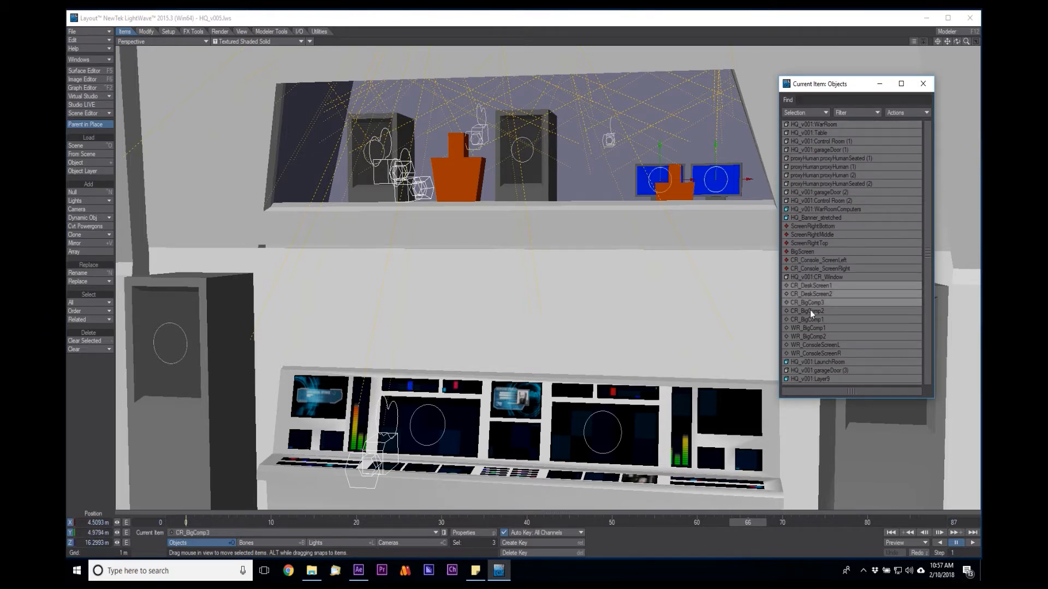
left_click(810, 312, "shift")
left_click(810, 319, "shift")
left_click(808, 329, "shift")
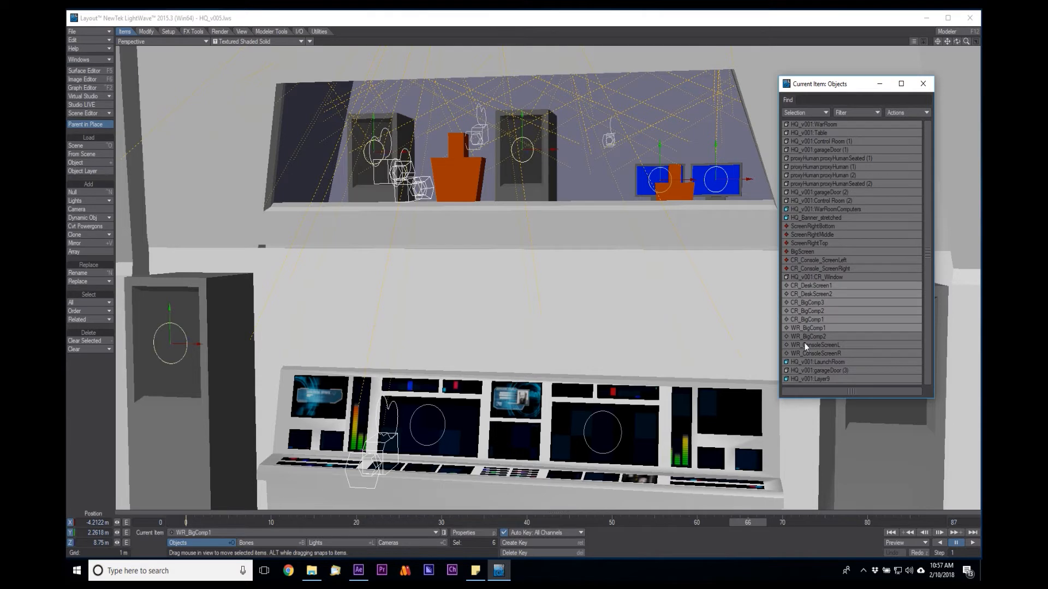
left_click(805, 344, "shift")
left_click(809, 353, "shift")
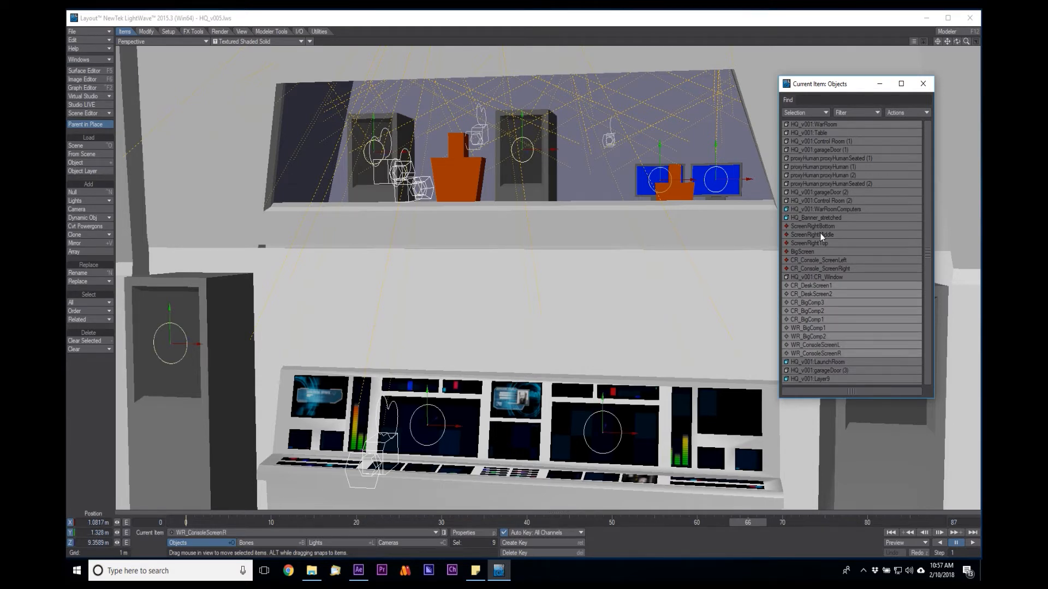
- Add CR_Console_ScreenRight, CR_Console_ScreenLeft, BigScreen, ScreenRightTop, ScreenRightMiddle and ScreenRightBottom to the selection
left_click(807, 269, "shift")
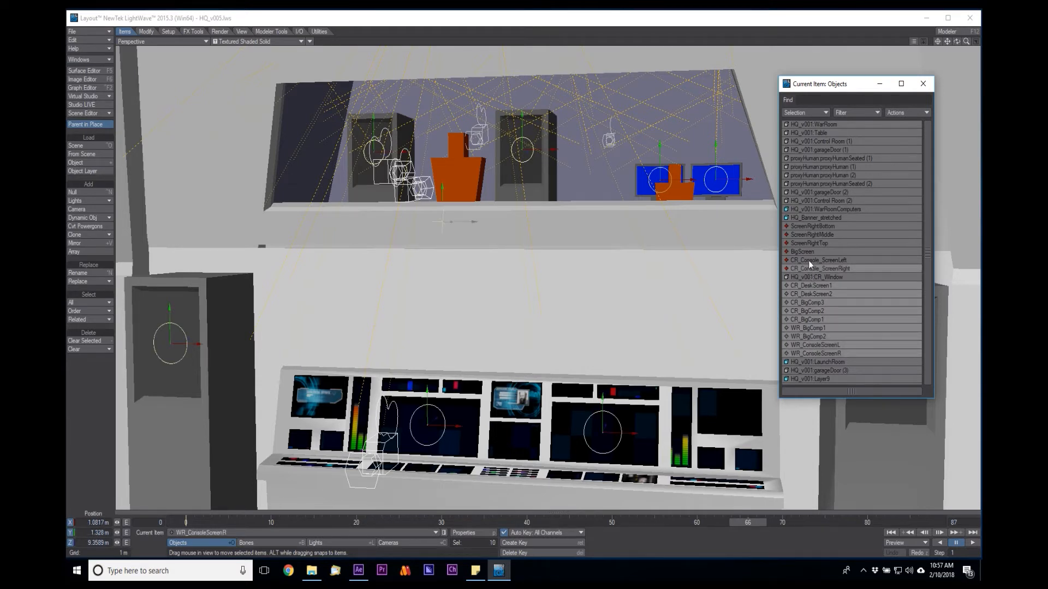
left_click(807, 261, "shift")
left_click(804, 252, "shift")
left_click(806, 243, "shift")
left_click(808, 226, "shift")
left_click(810, 236, "shift")
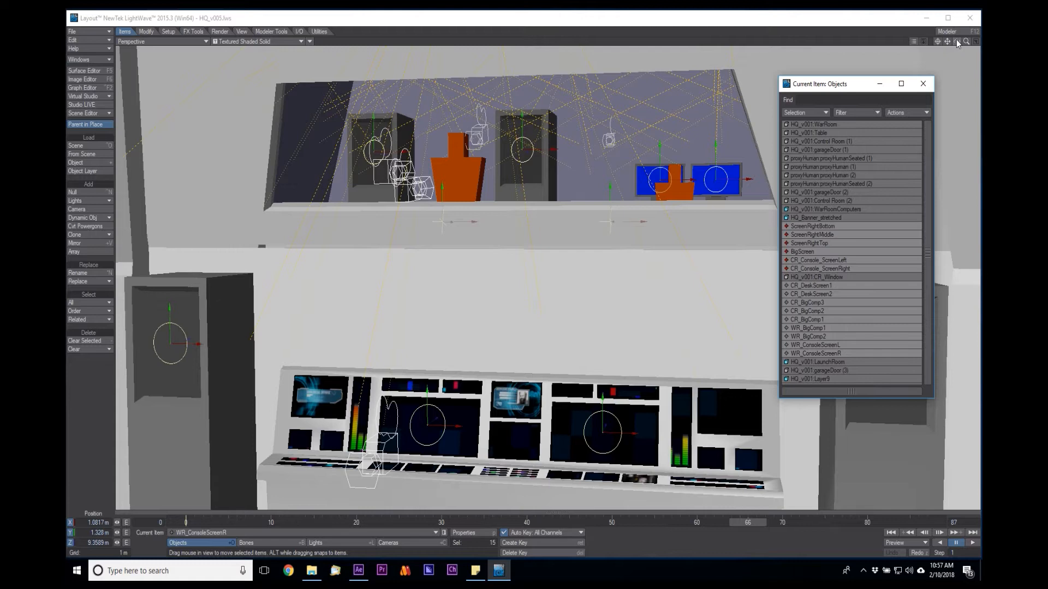
- Send the selected screen nulls to After Effects and open the Default composition there
left_click_drag(956, 39, 935, 73)
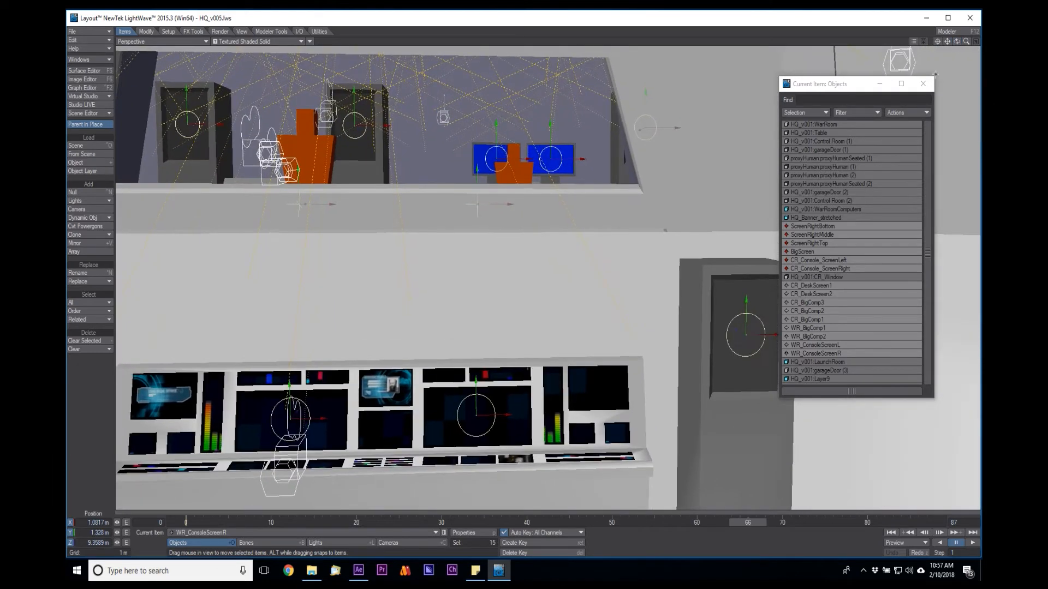
left_click(299, 31)
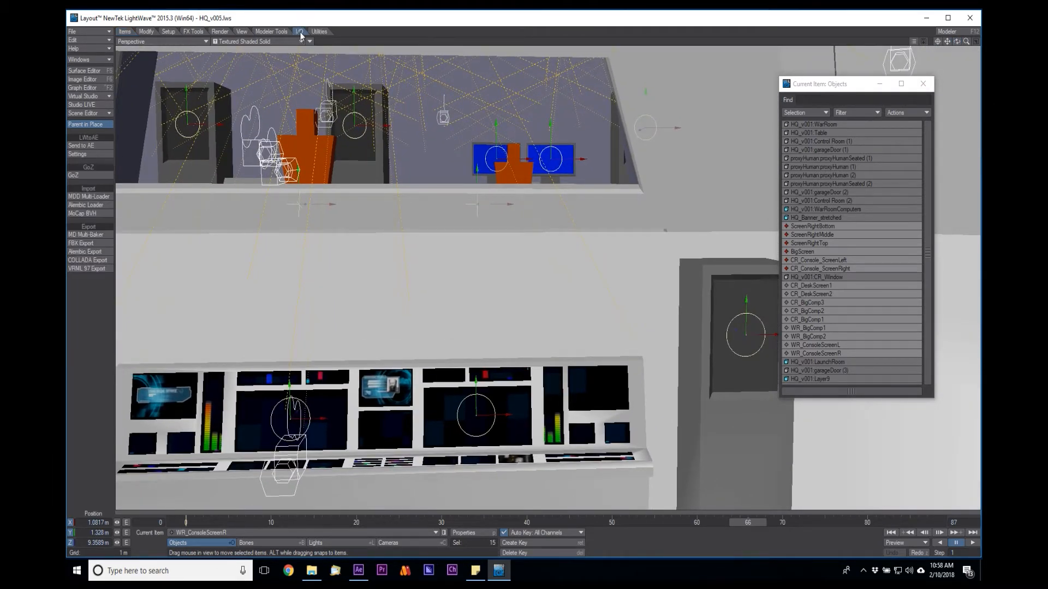
left_click(96, 147)
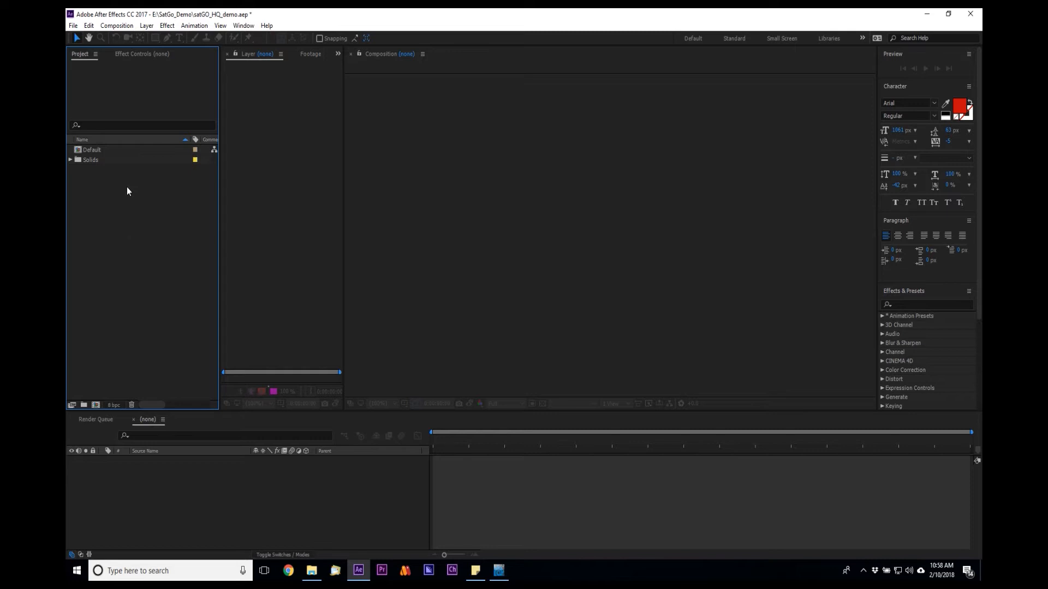
left_click(95, 152)
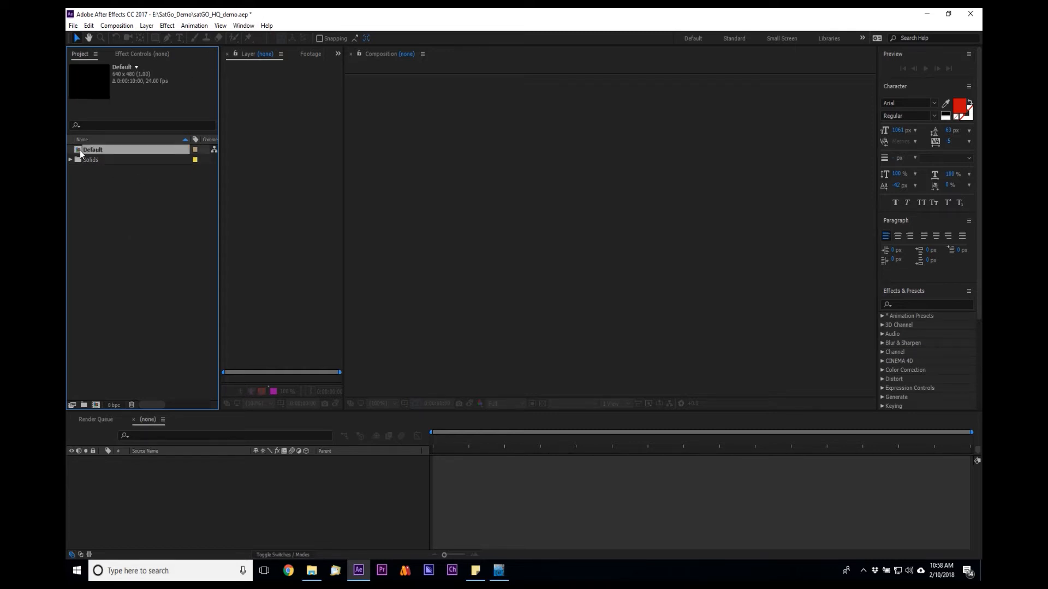
double_click(79, 150)
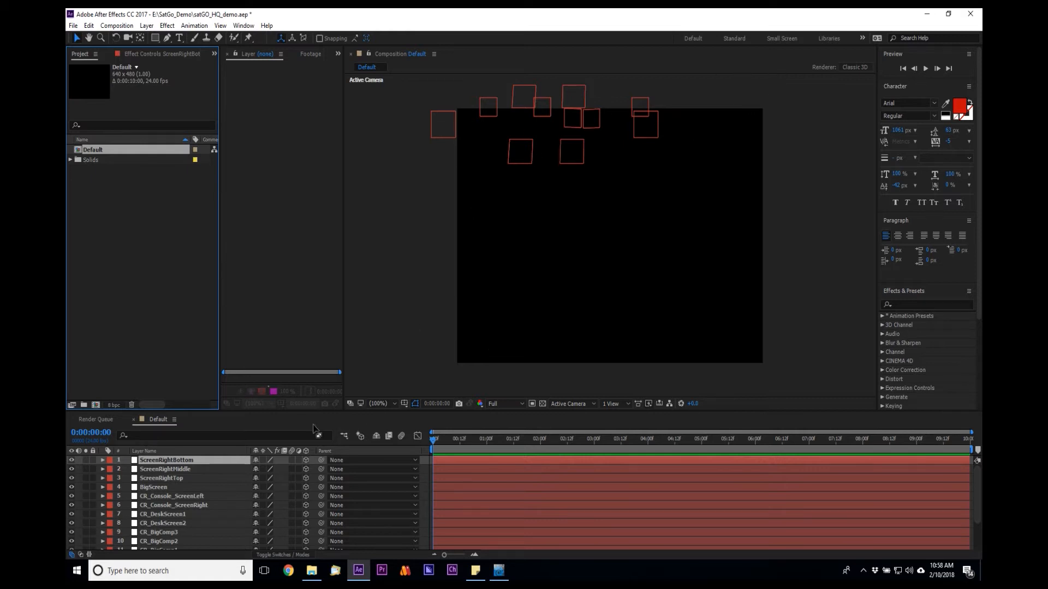
scroll(370, 390, "down", 2)
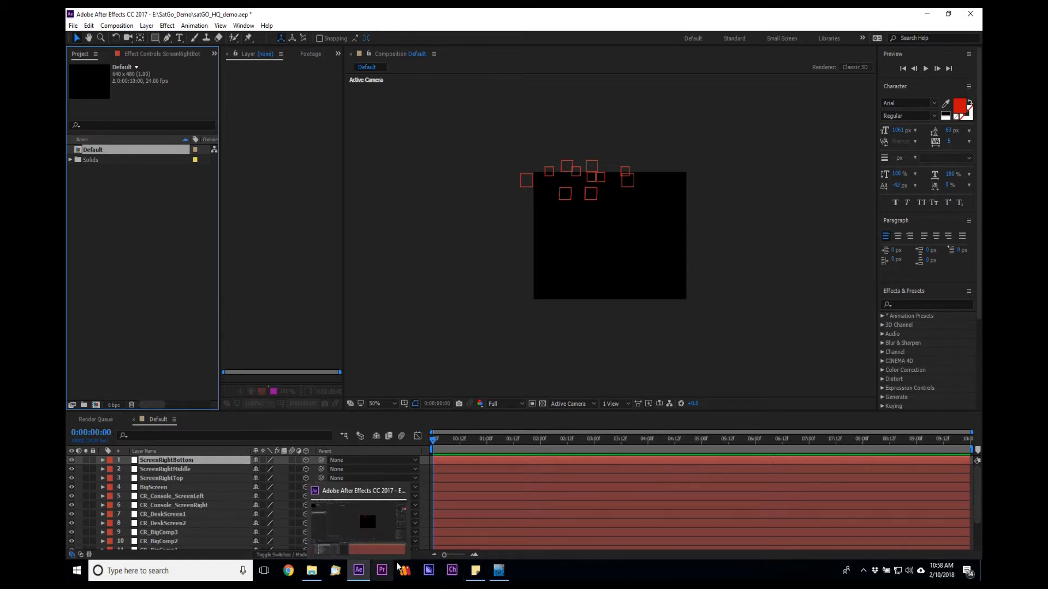
- Switch to LightWave Layout, view the scene through Camera_IntoControlRoom_Close, and send that camera to After Effects
left_click(498, 570)
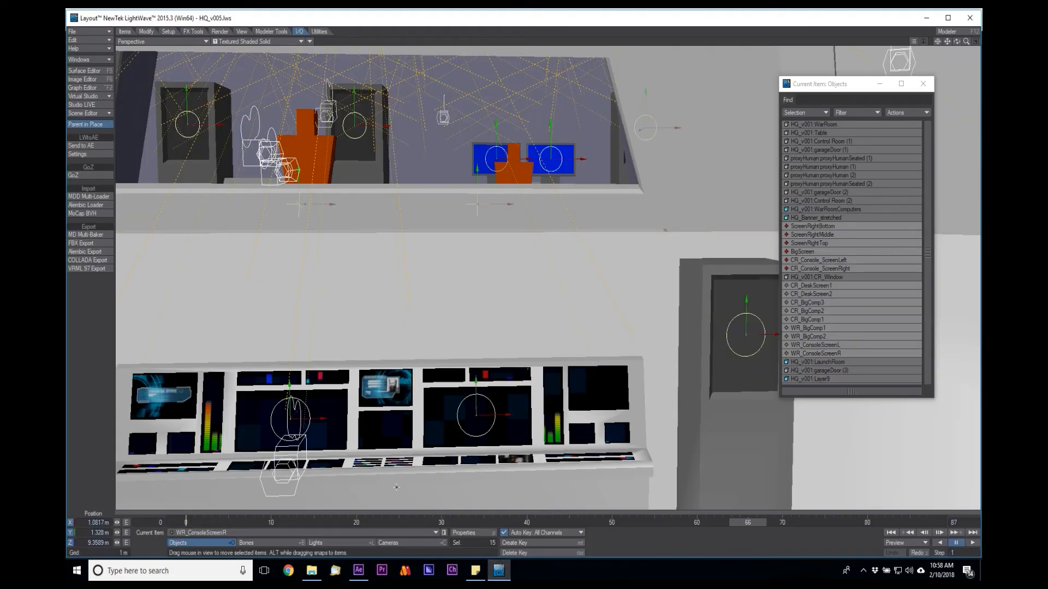
left_click(267, 155)
left_click(175, 42)
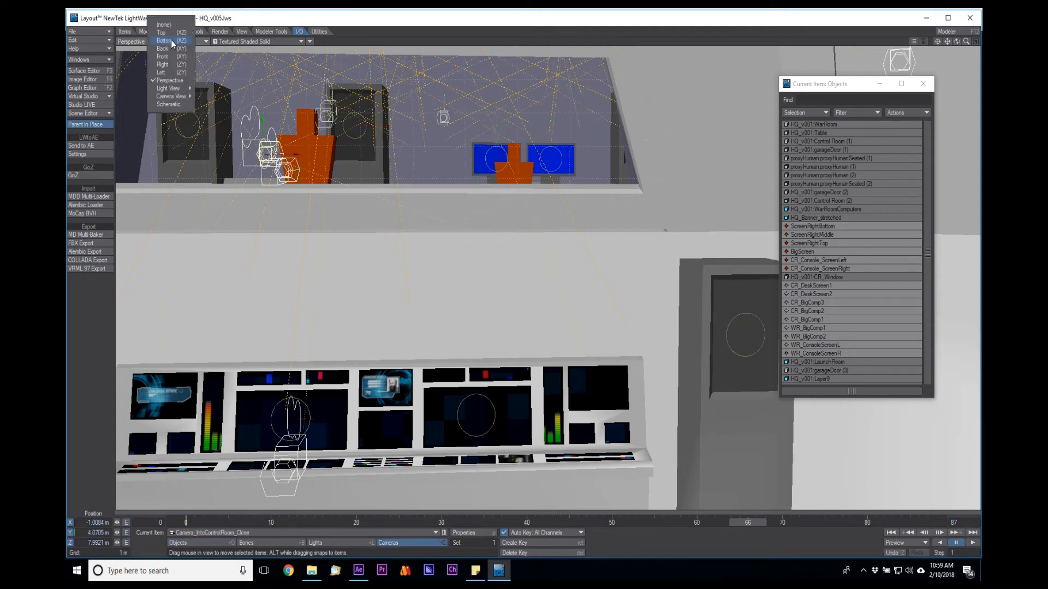
mouse_move(174, 96)
left_click(210, 97)
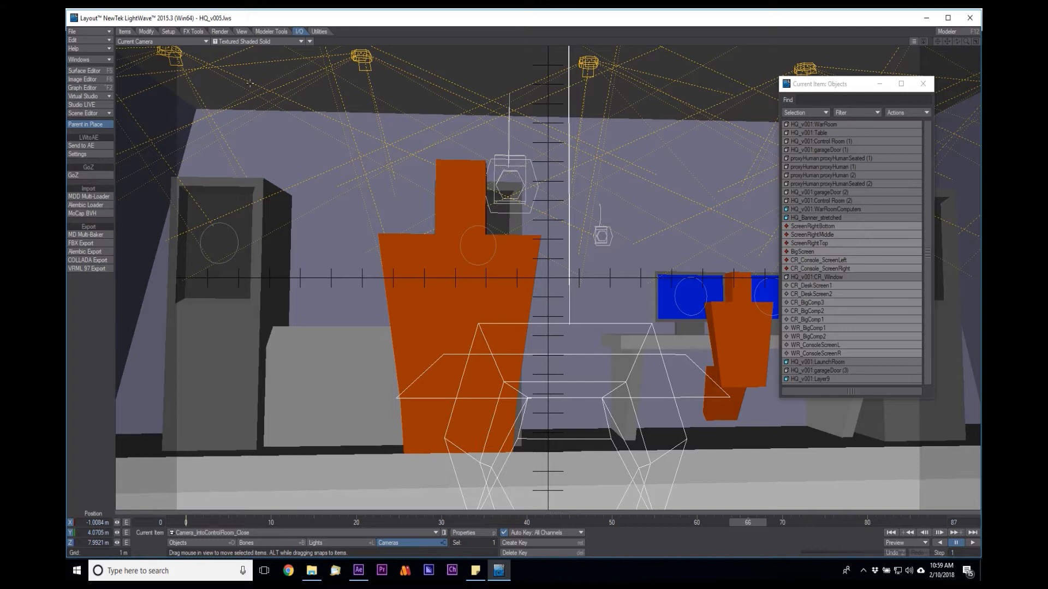
left_click(96, 145)
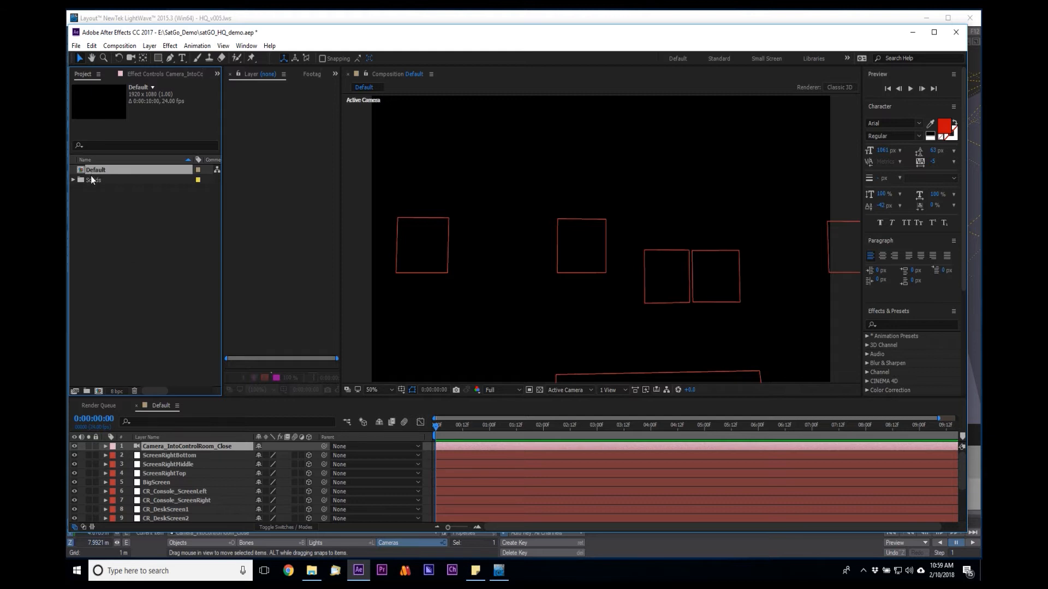
- Rename the Default composition as "Into CR Close"
key("Return")
type("Into ")
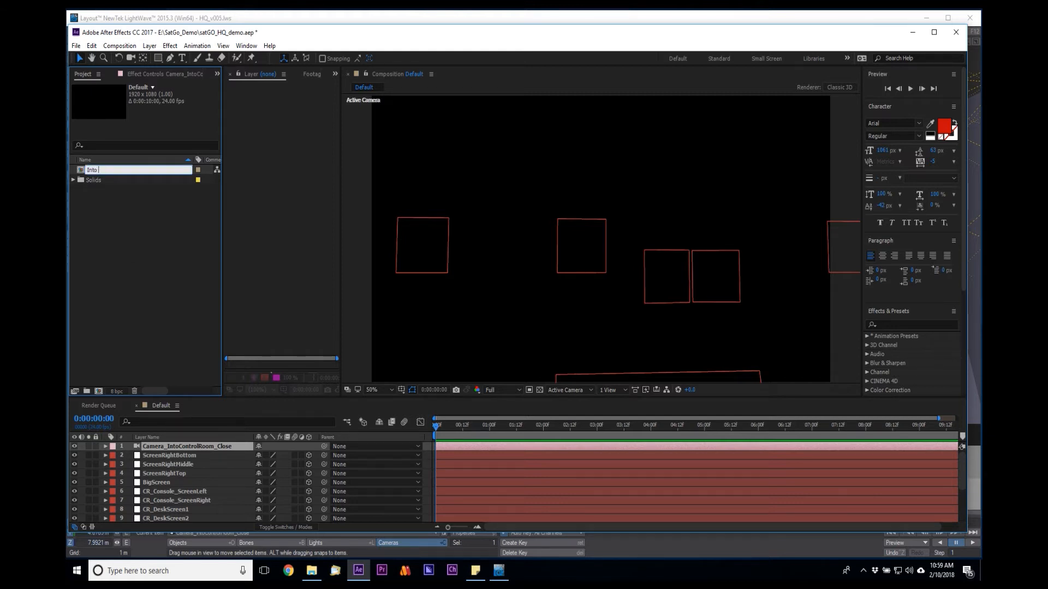
type("CR Close")
key("Return")
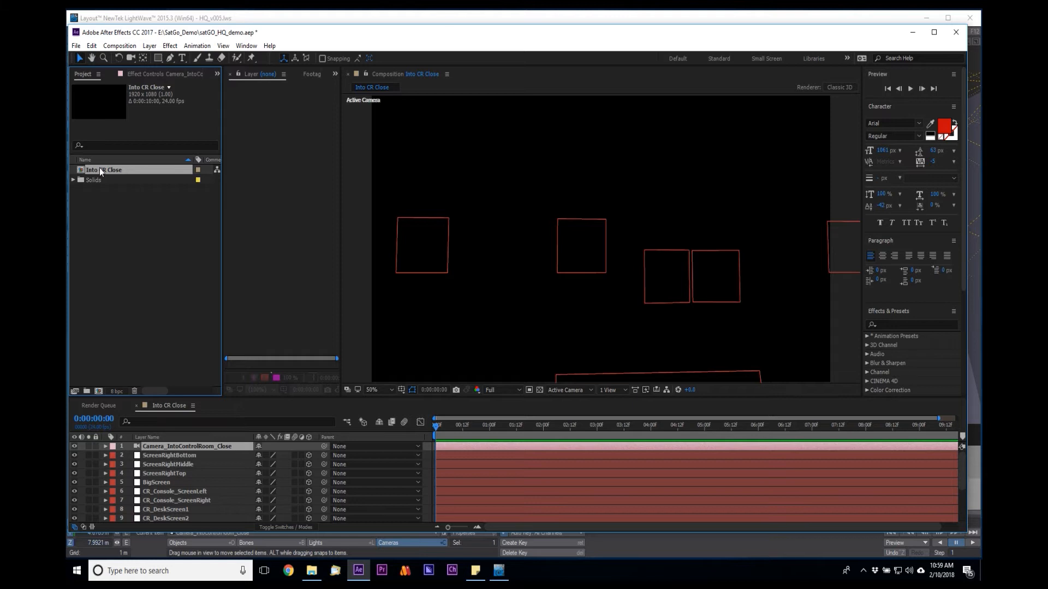
- Duplicate the Into CR Close composition and name the copy "Into CR Wide"
key("ctrl+d")
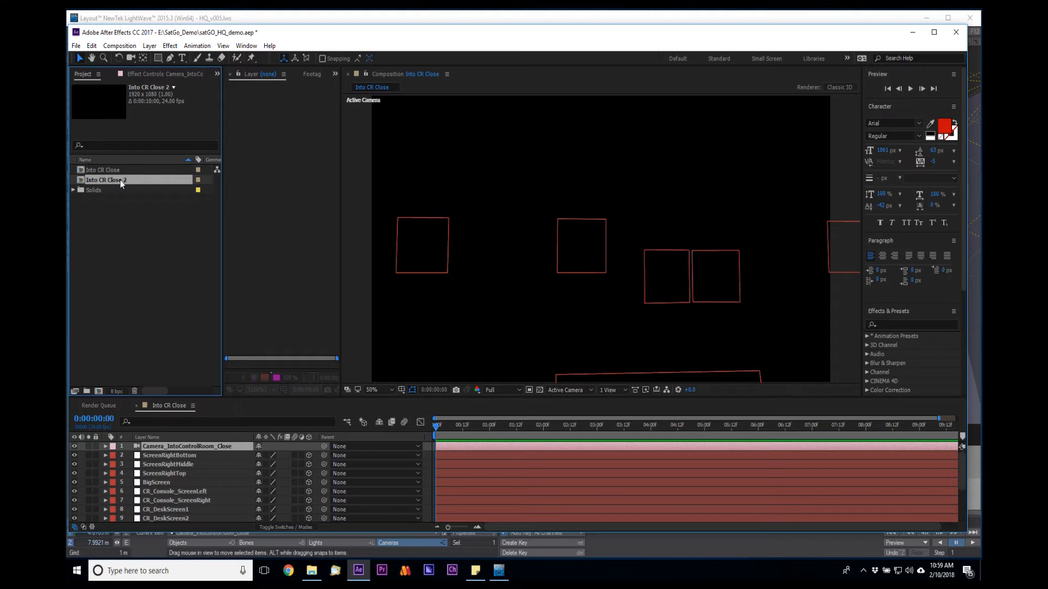
key("Return")
key("BackSpace")
key("BackSpace")
key("BackSpace")
key("BackSpace")
key("BackSpace")
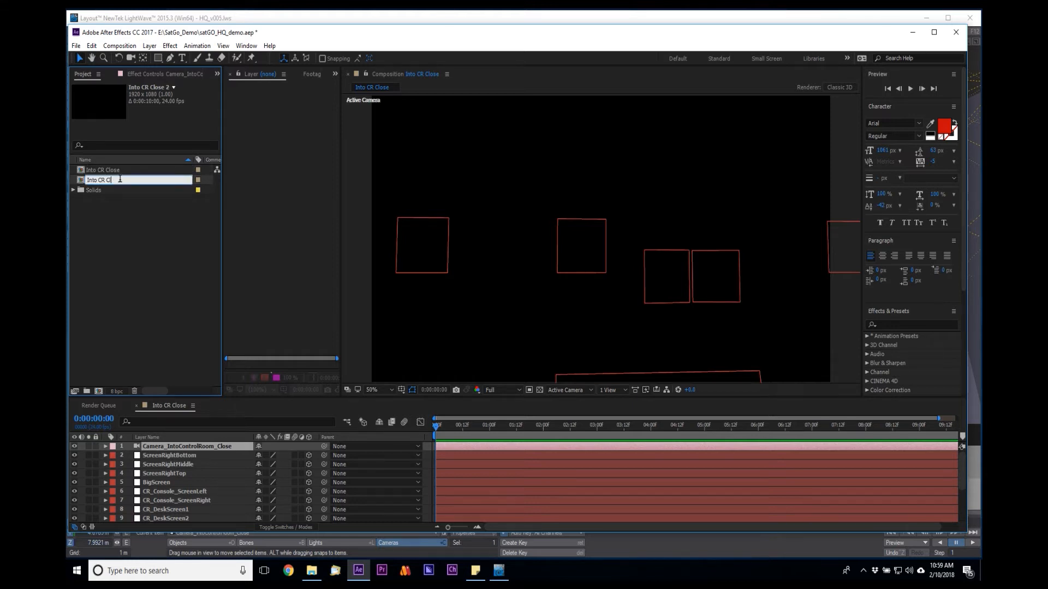
type("Wide")
key("Return")
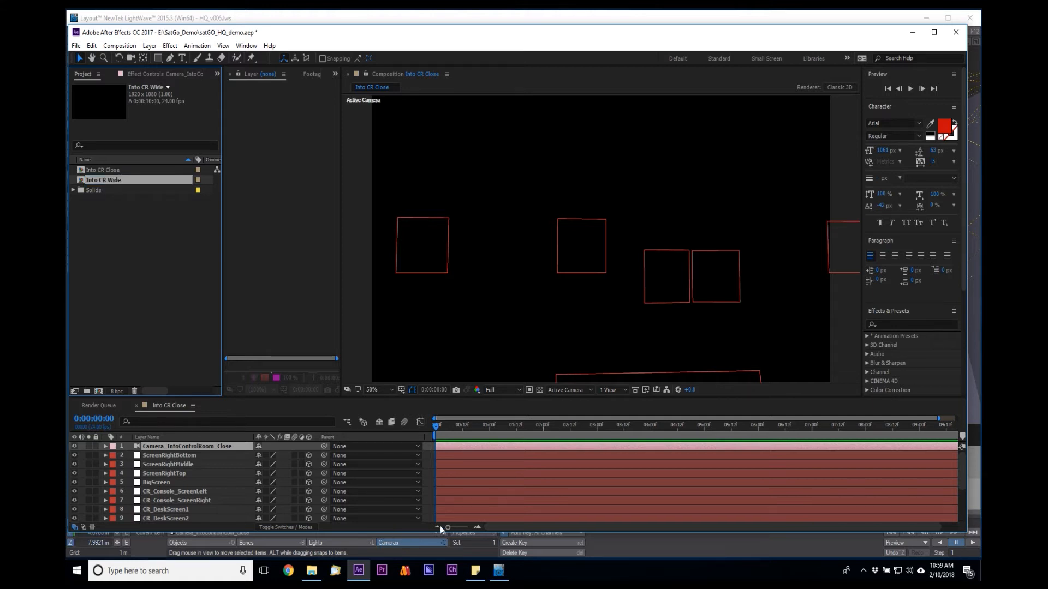
- Switch to LightWave Layout and send Camera_IntoControlRoomWide to the Into CR Wide composition in After Effects
left_click(498, 571)
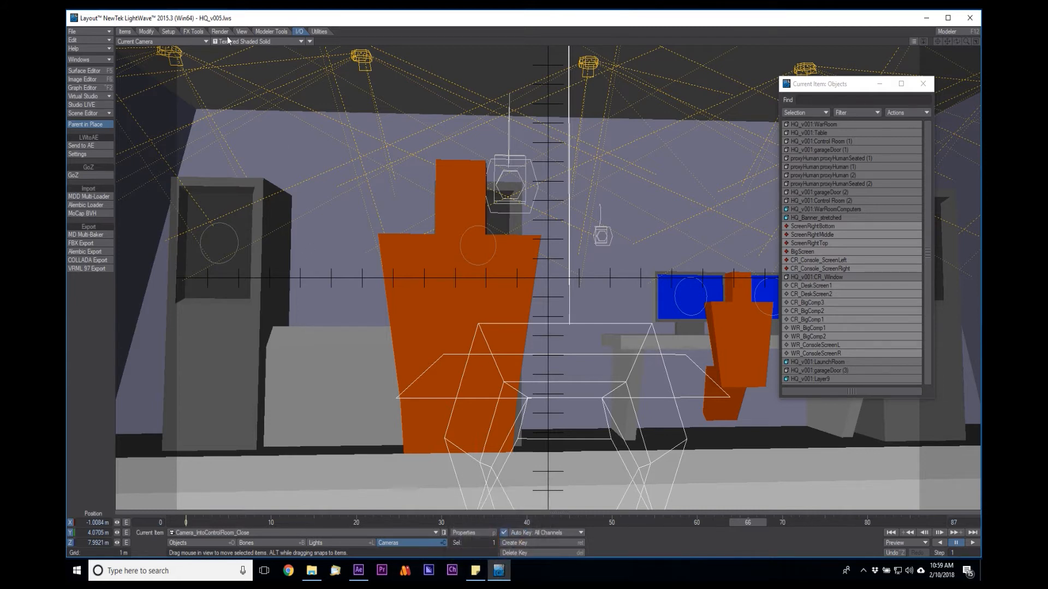
left_click(229, 531)
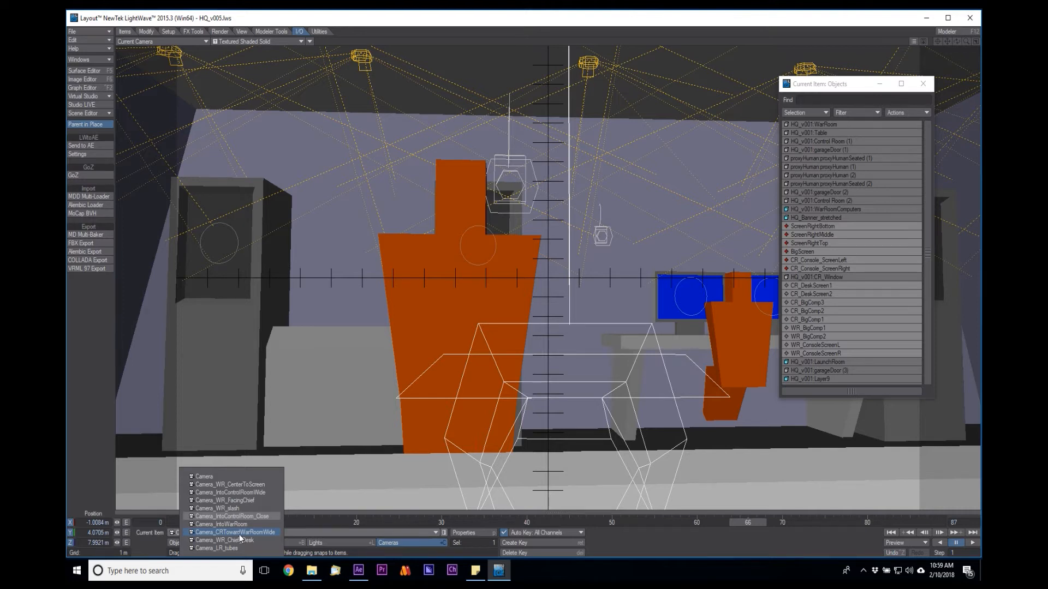
left_click(235, 493)
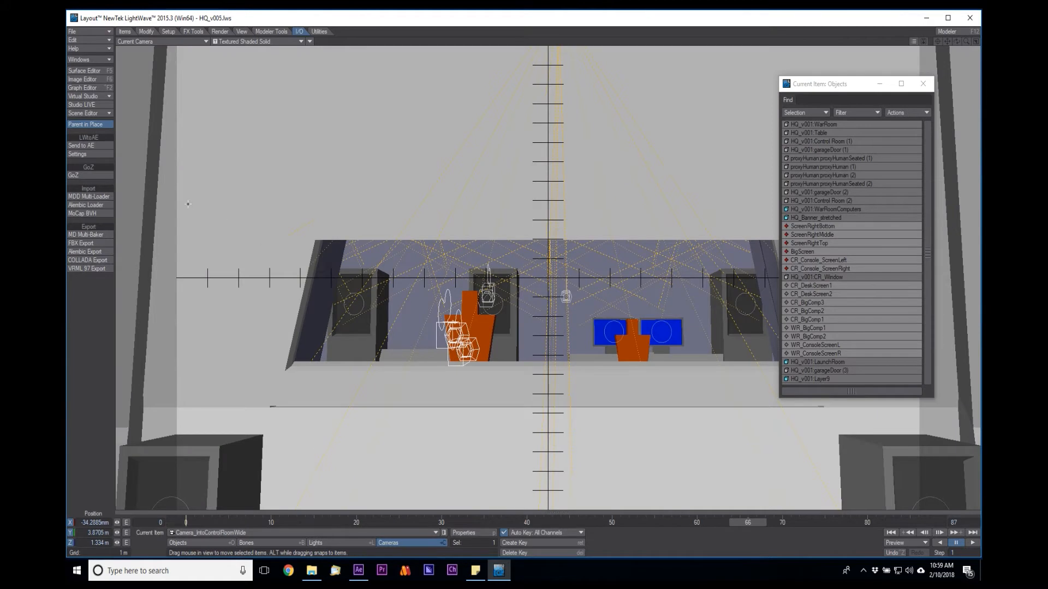
left_click(100, 143)
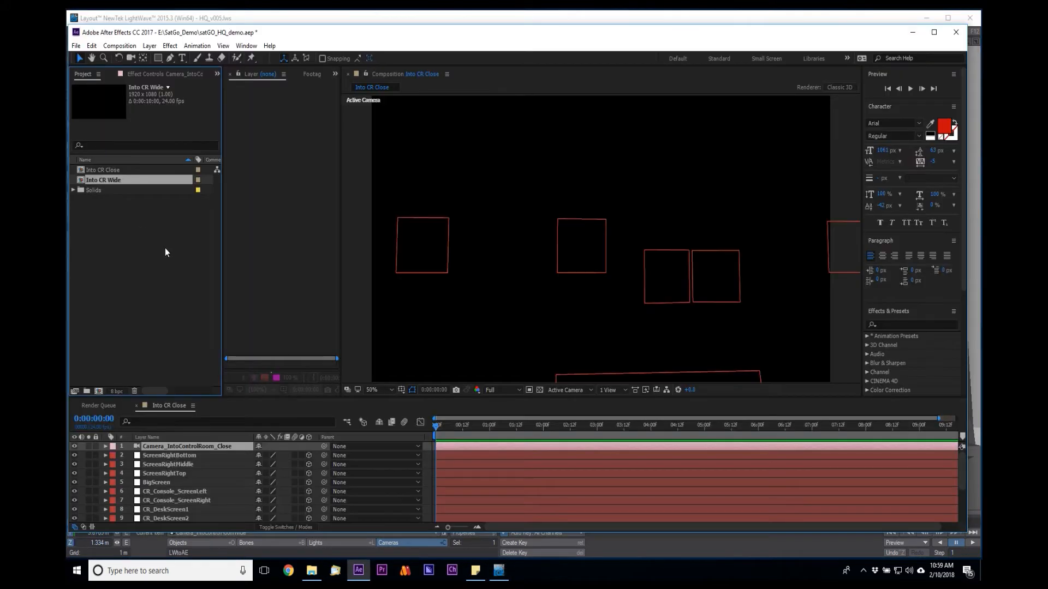
double_click(116, 179)
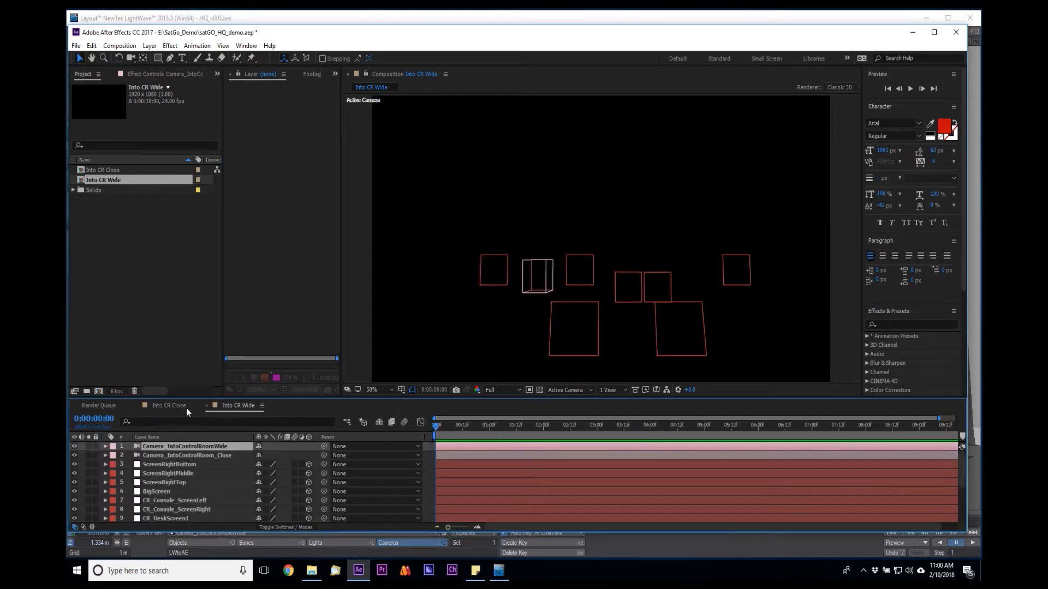
- Delete the Camera_IntoControlRoom_Close layer from the Into CR Wide composition
left_click(212, 457)
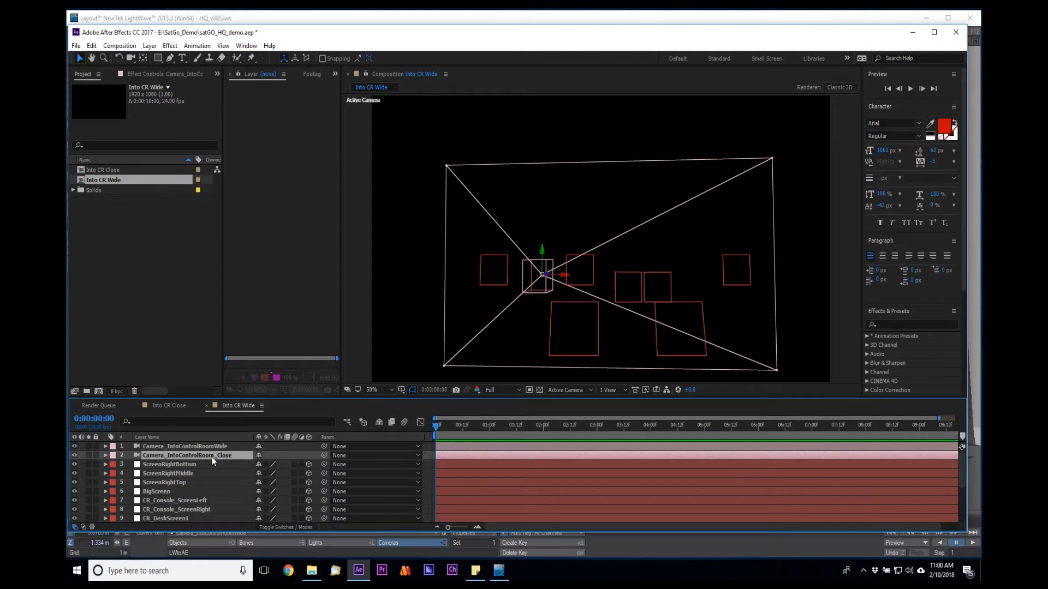
key("Delete")
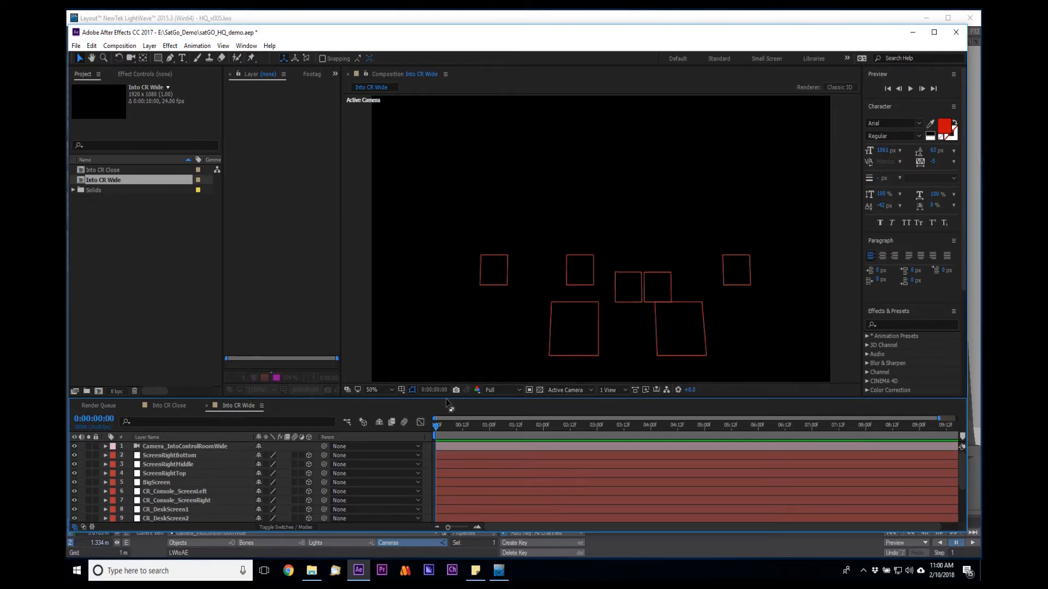
- Switch to LightWave Layout and render only the HQ_v001:Control Room (1) object through the wide control room camera
left_click(496, 570)
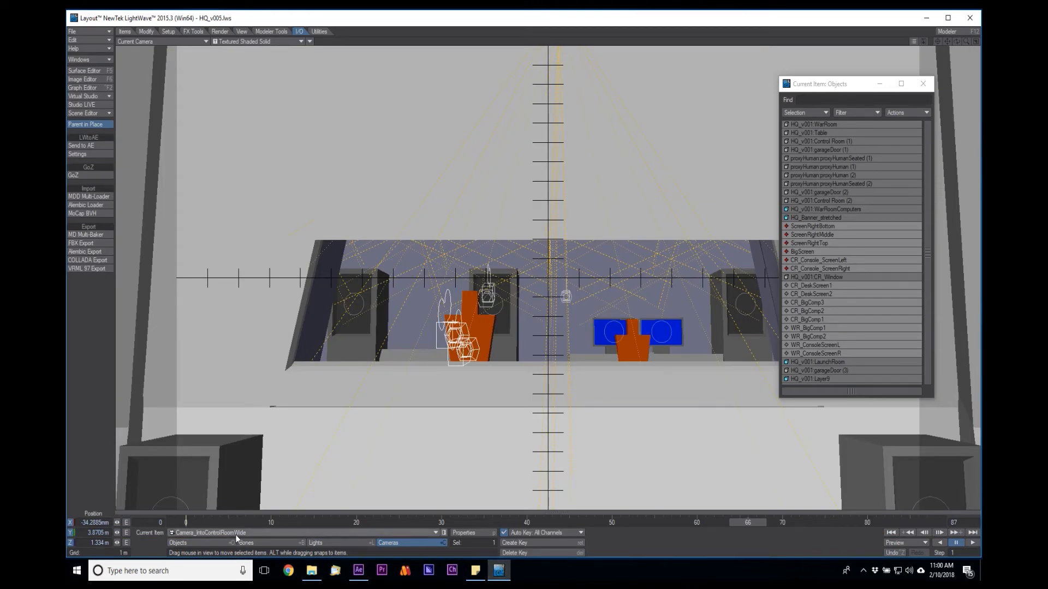
left_click(223, 544)
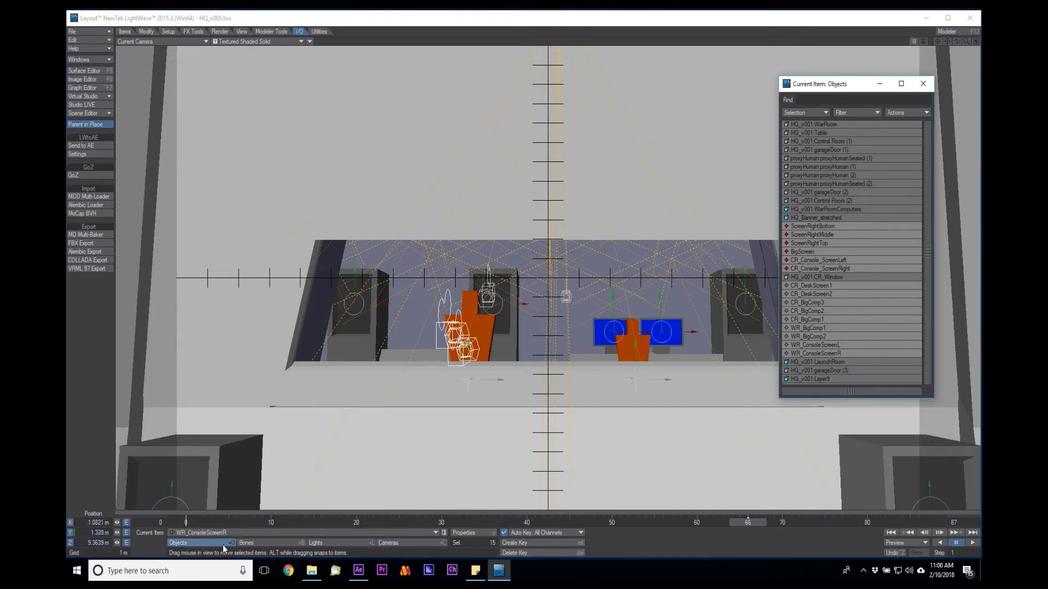
left_click(234, 535)
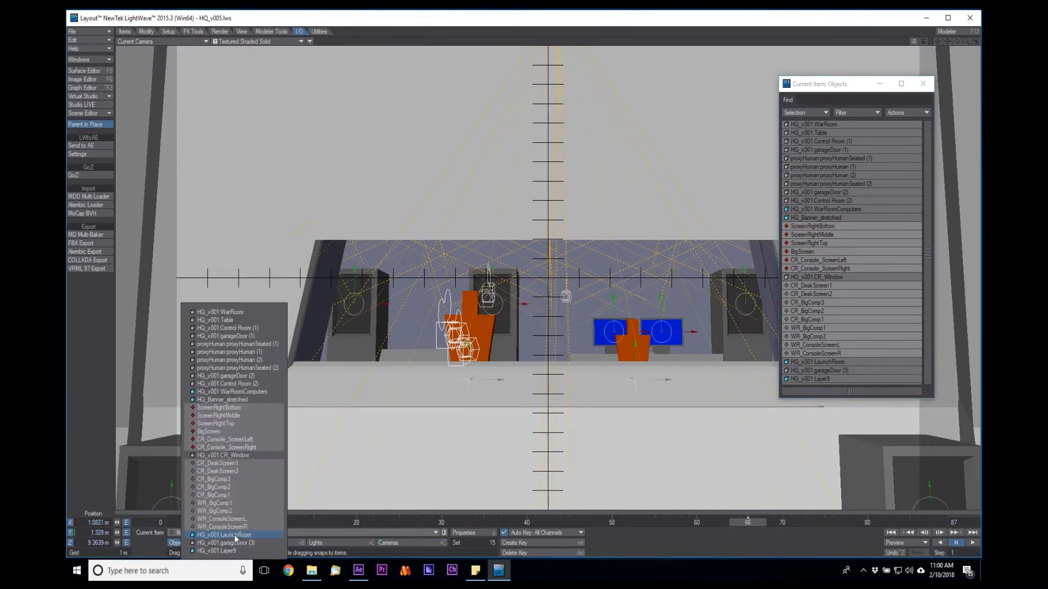
left_click(261, 327)
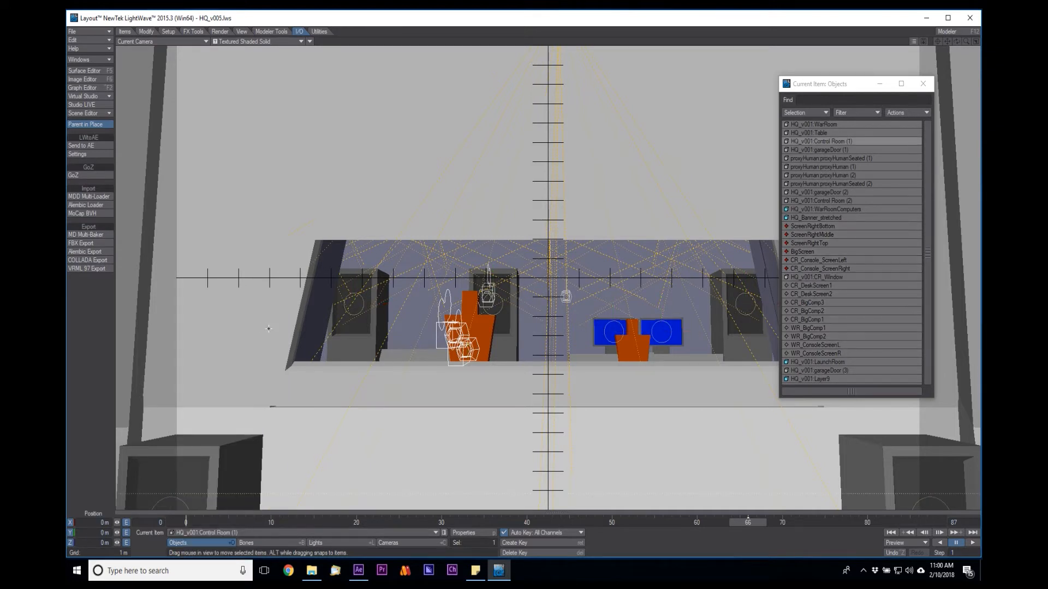
key("F9")
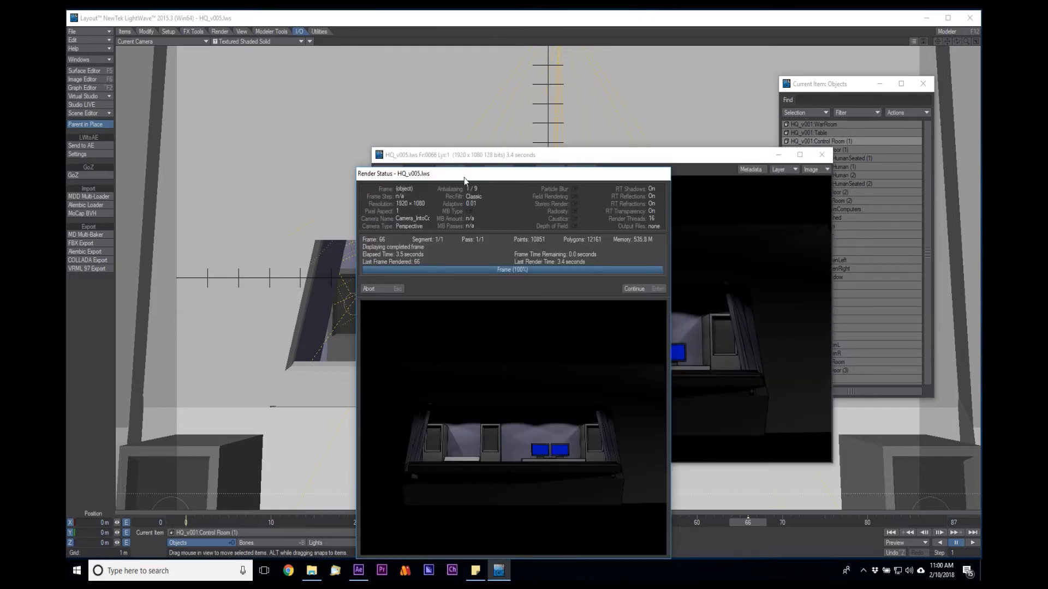
left_click(630, 290)
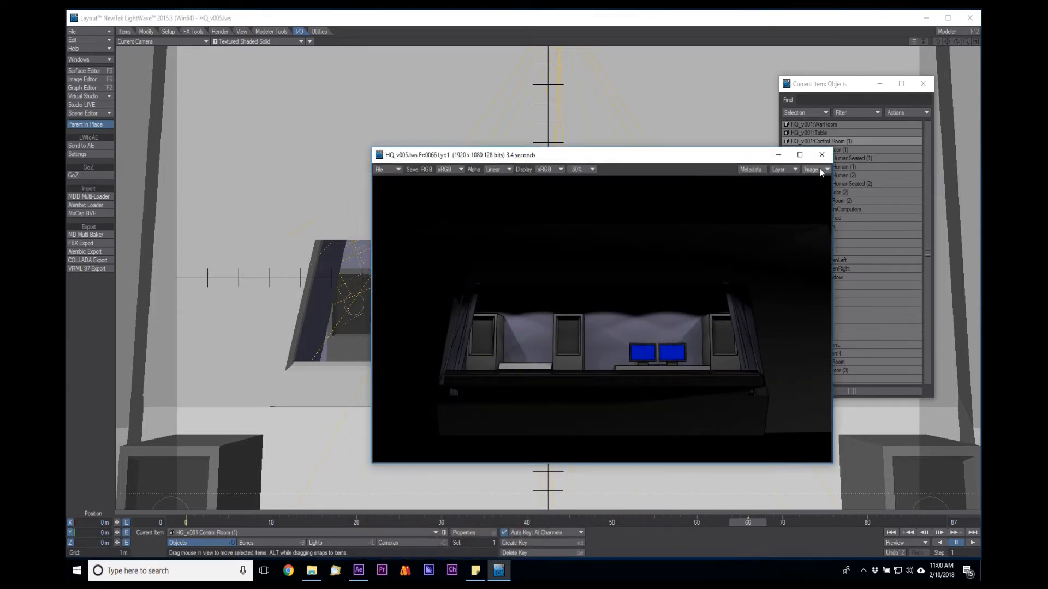
- Save the control room render as a 24-bit PNG named "CR WIDE BG" in the SatGo_Demo folder on the 2TB_2017 (E:) drive
left_click(389, 169)
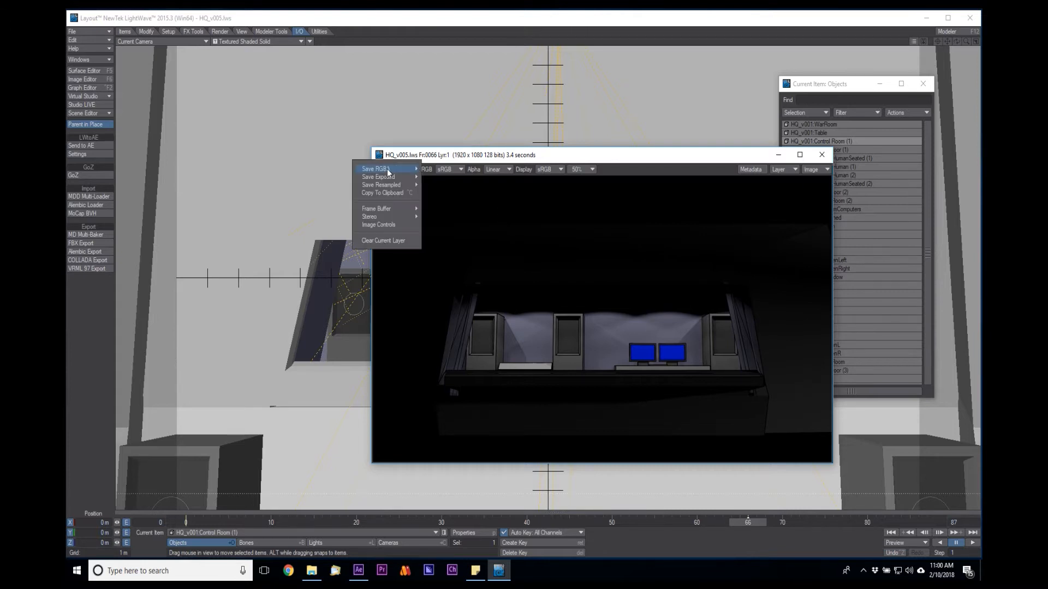
mouse_move(394, 168)
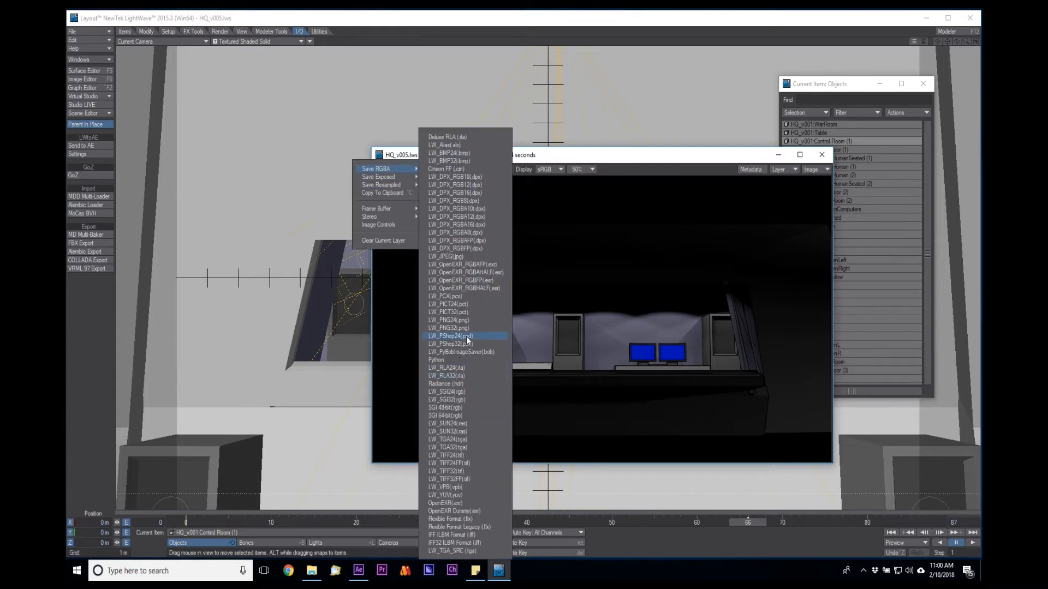
left_click(464, 318)
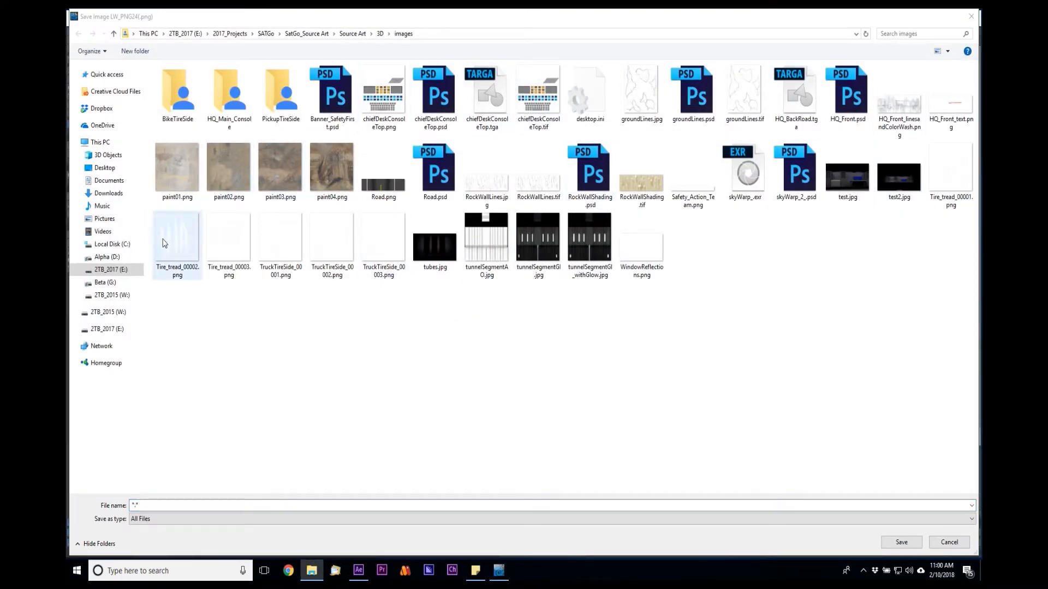
left_click(106, 329)
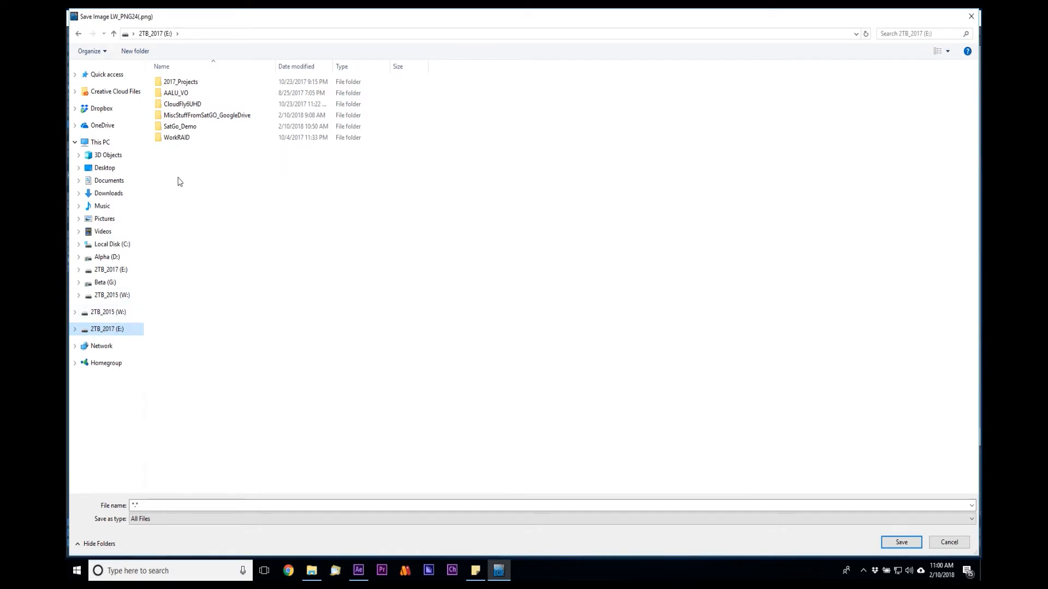
double_click(189, 127)
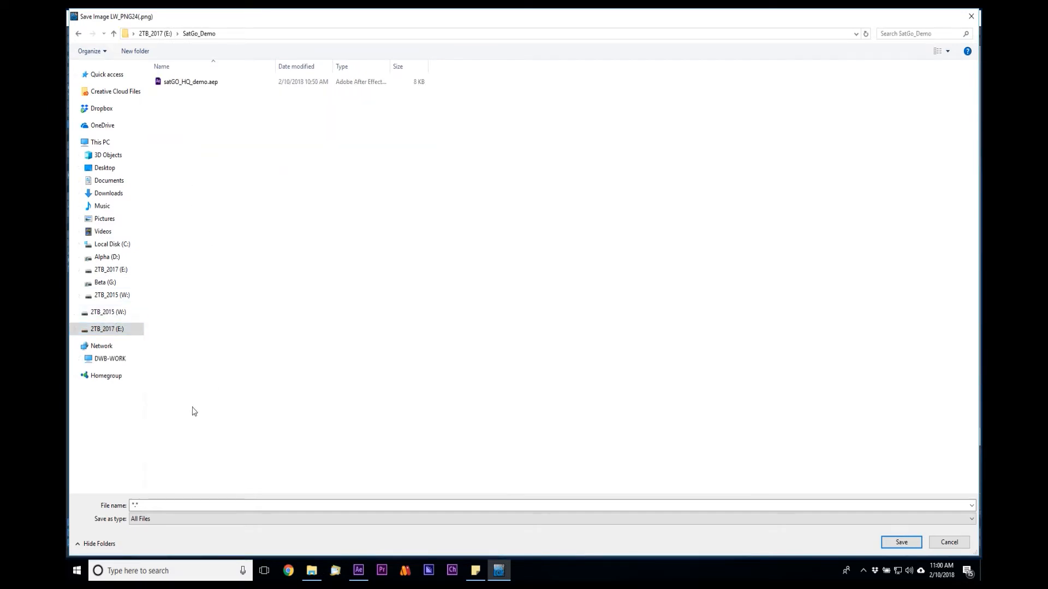
left_click(167, 505)
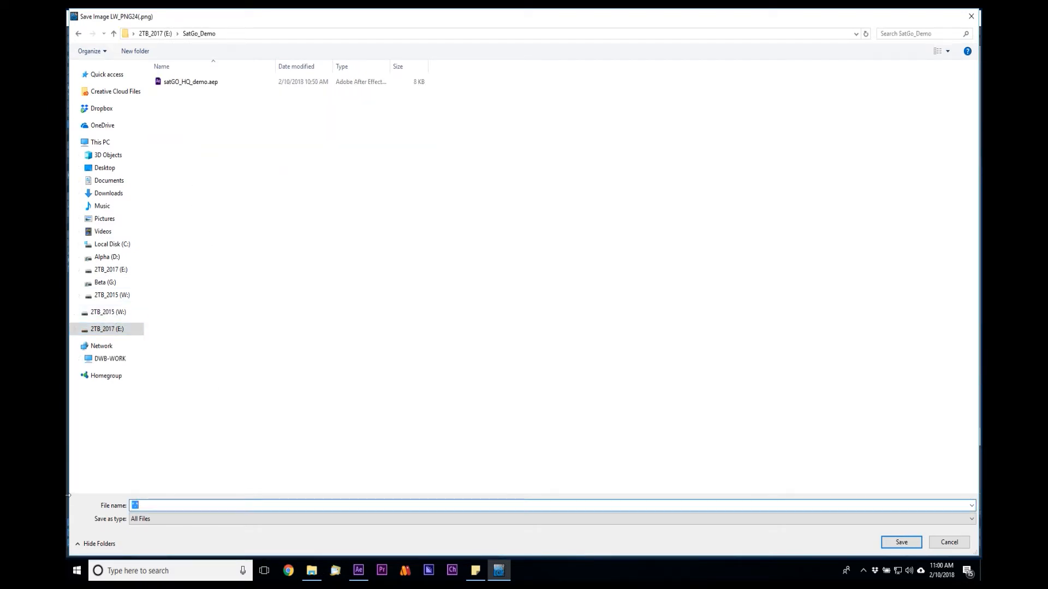
type("CR WIDE BG")
key("Return")
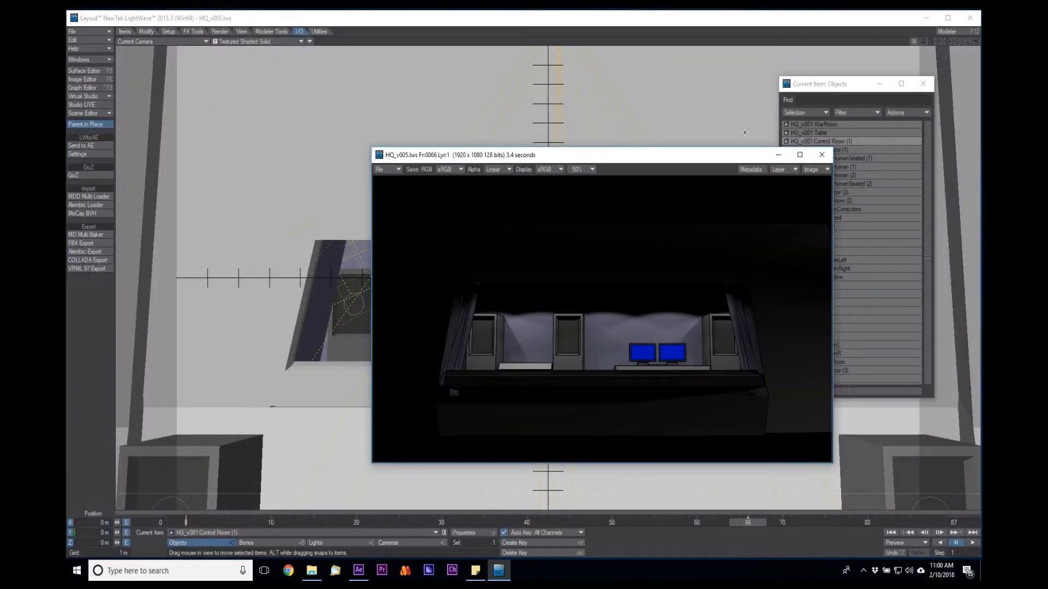
- Move the rendered image aside and render only the HQ_v001:WarRoom object from the same wide camera
left_click_drag(666, 159, 1047, 124)
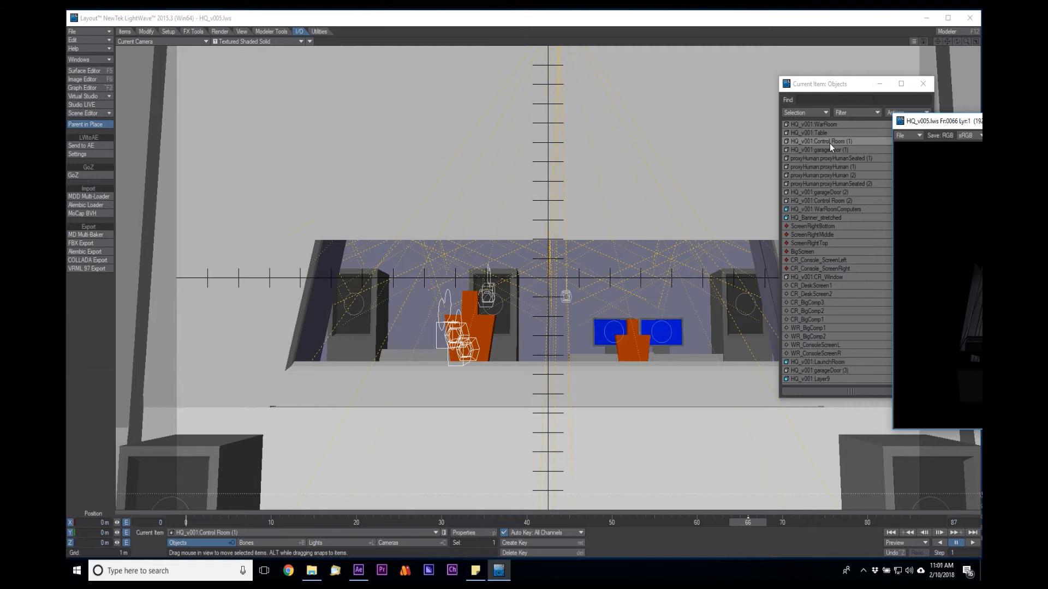
left_click(828, 125)
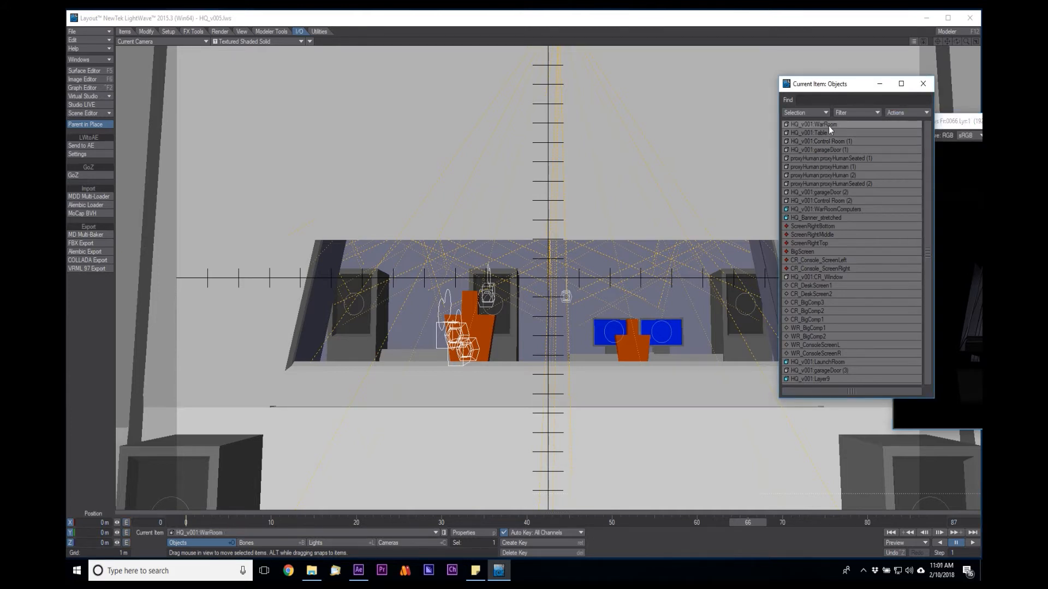
key("F9")
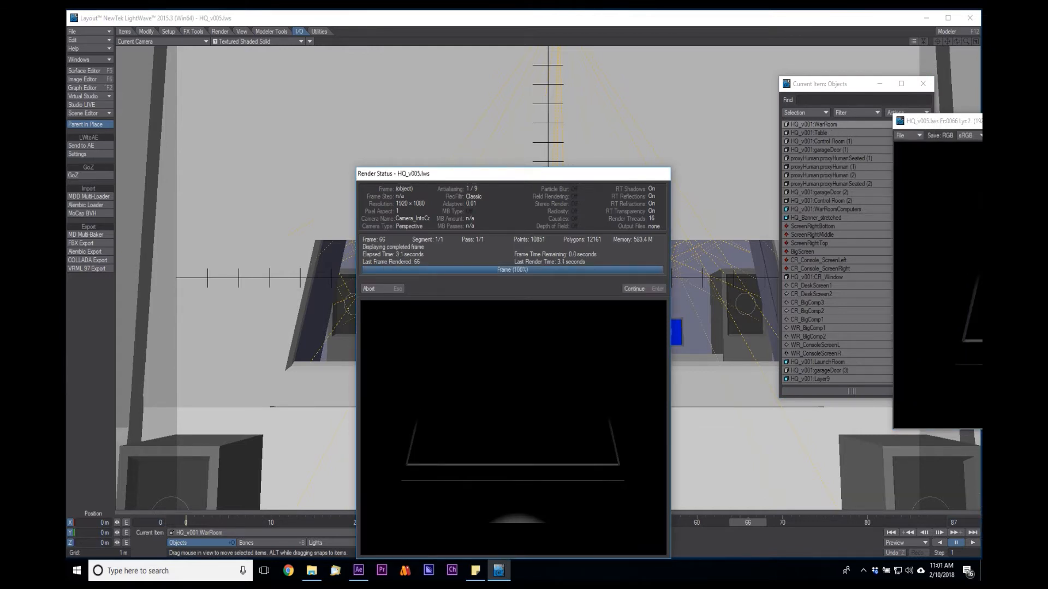
- Examine the alpha channel of the WarRoom render, and return to the image view
left_click_drag(939, 121, 771, 181)
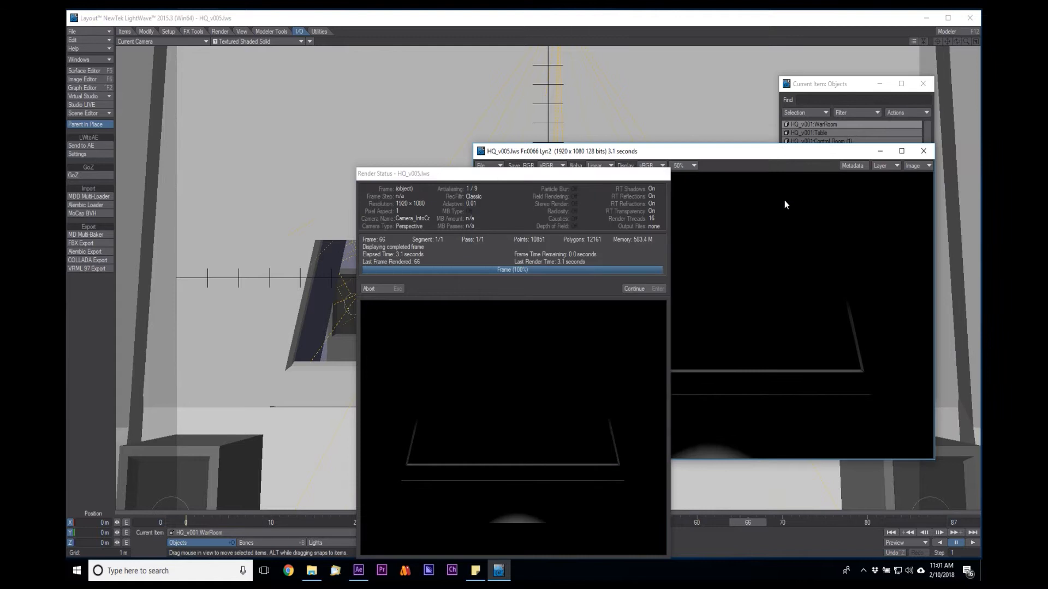
left_click(926, 179)
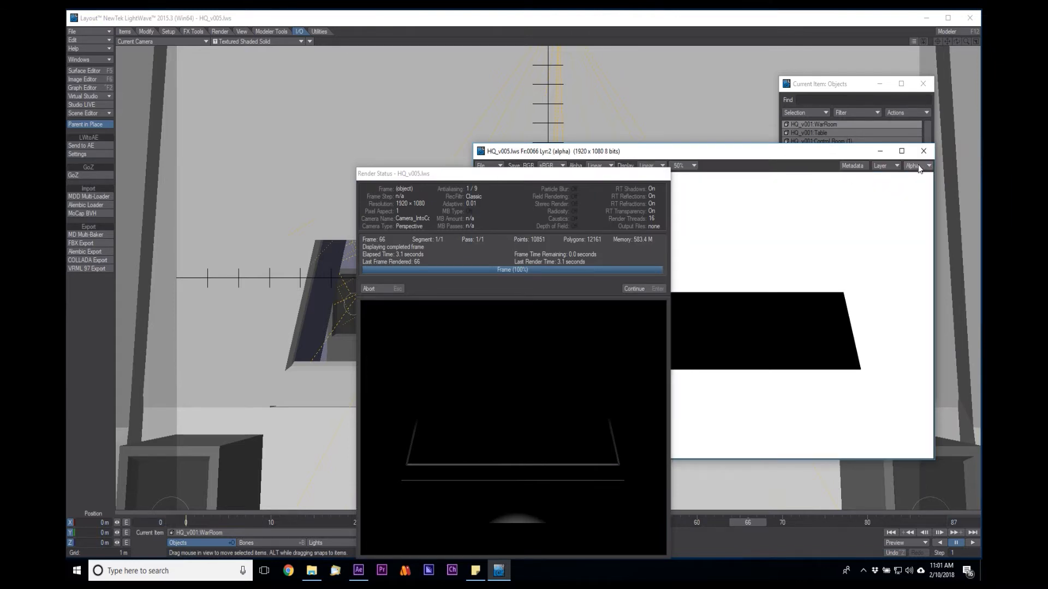
left_click(918, 166)
left_click(916, 158)
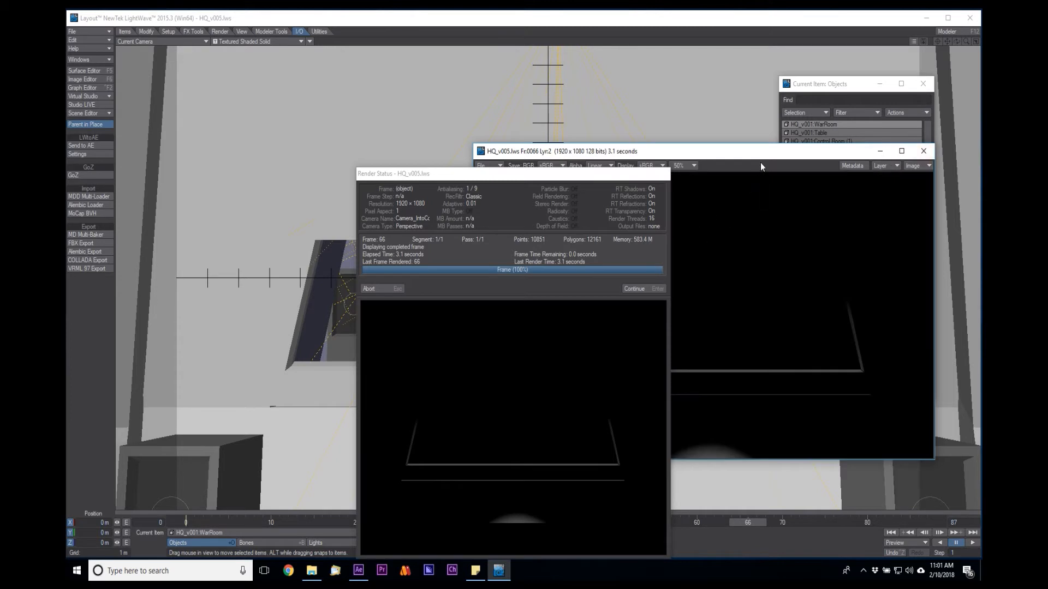
- Save the WarRoom render as a 32-bit PNG named "CR WIDE FG.png" in the SatGo_Demo folder and dismiss the render status
left_click_drag(761, 152, 746, 77)
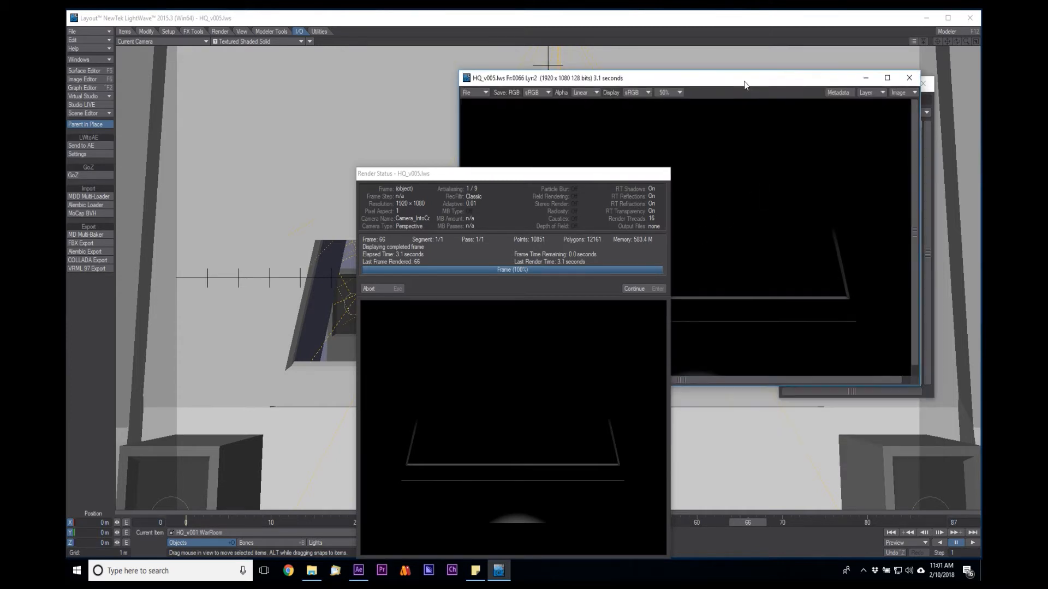
left_click(484, 90)
mouse_move(483, 90)
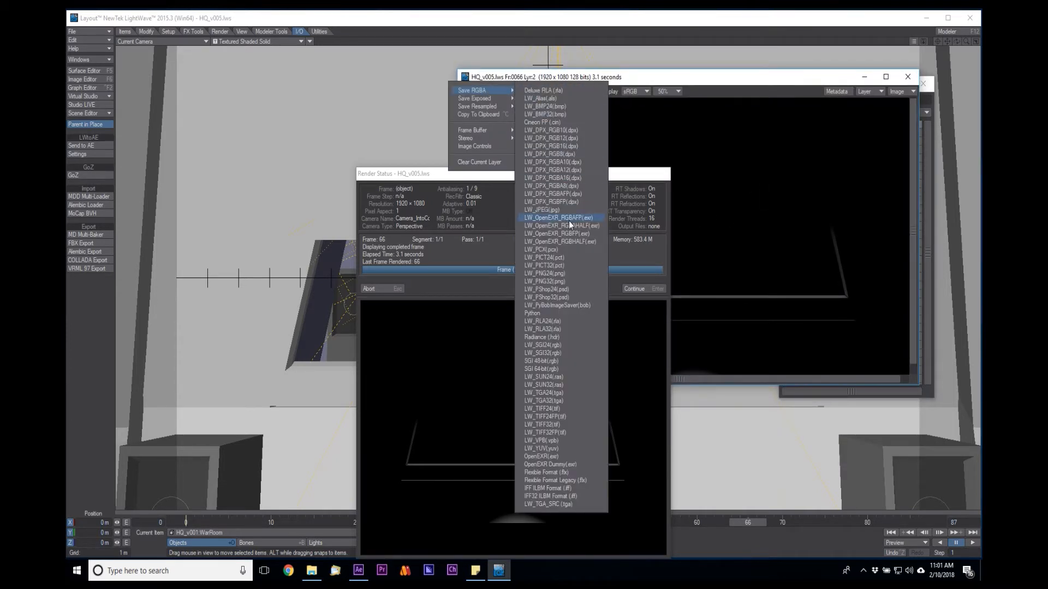
left_click(570, 281)
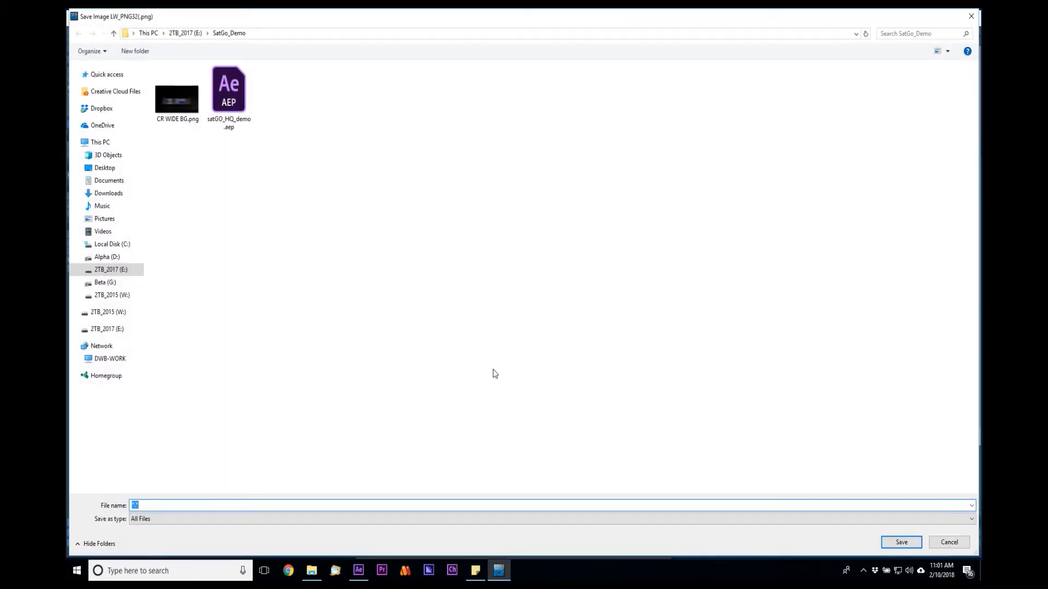
left_click(175, 109)
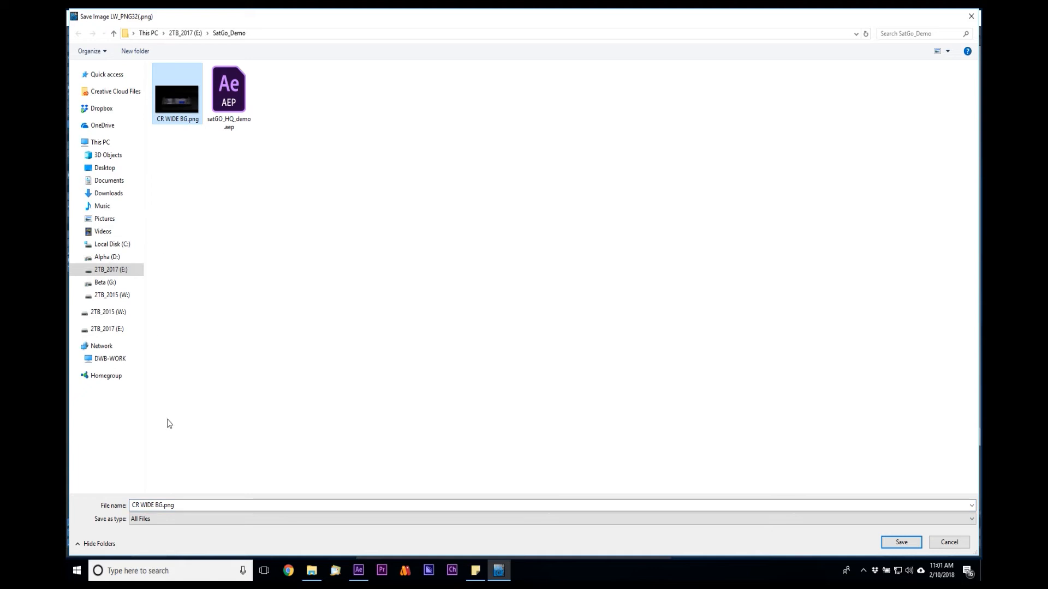
left_click(157, 501)
left_click(157, 504)
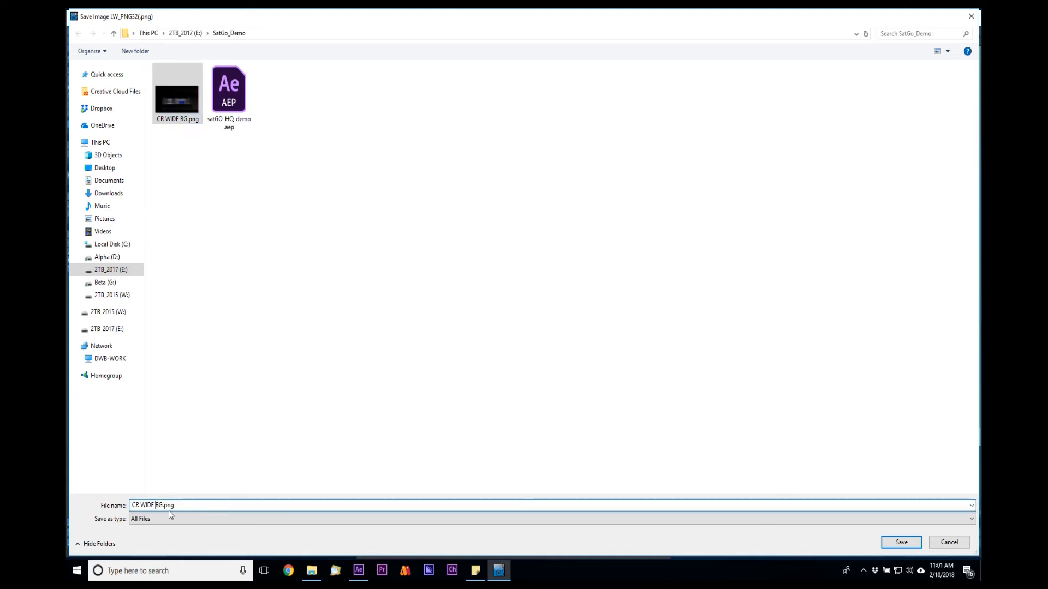
key("Delete")
type("F")
key("Return")
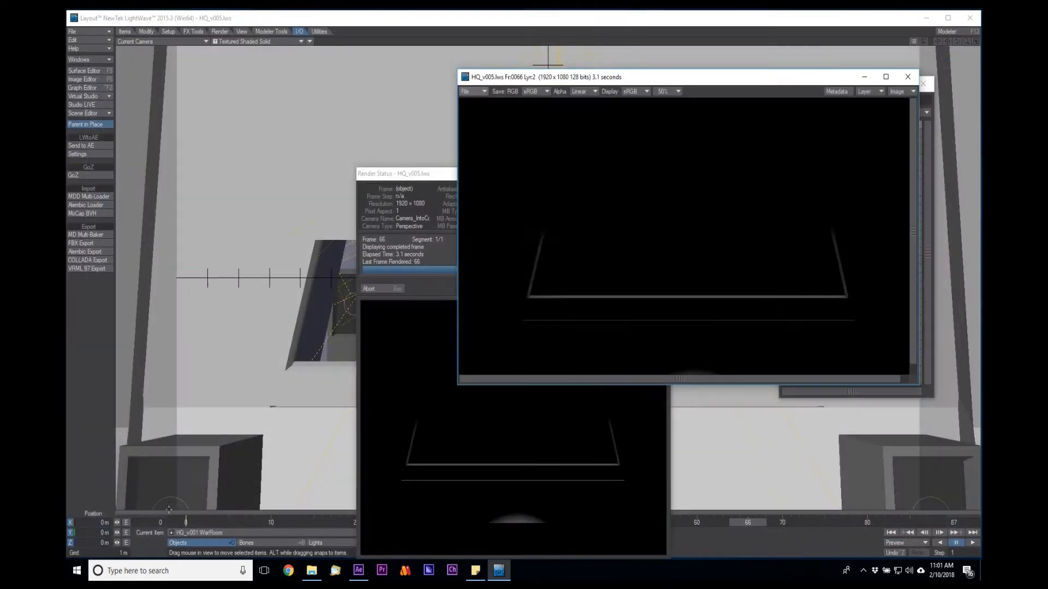
left_click(634, 289)
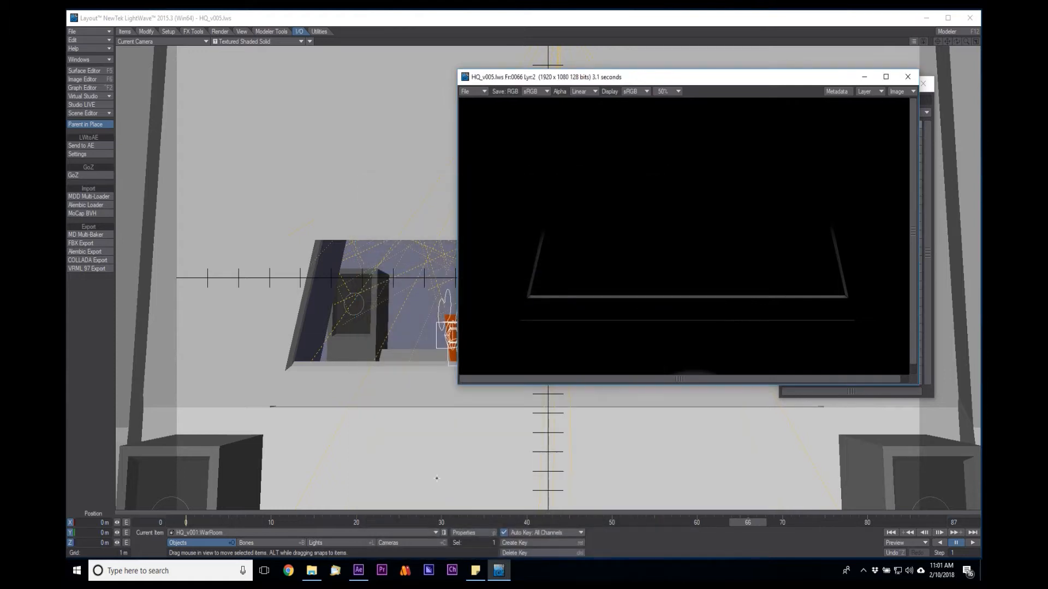
- View the scene through Camera_IntoControlRoom_Close and render only the HQ_v001:WarRoom object from it
left_click(411, 534)
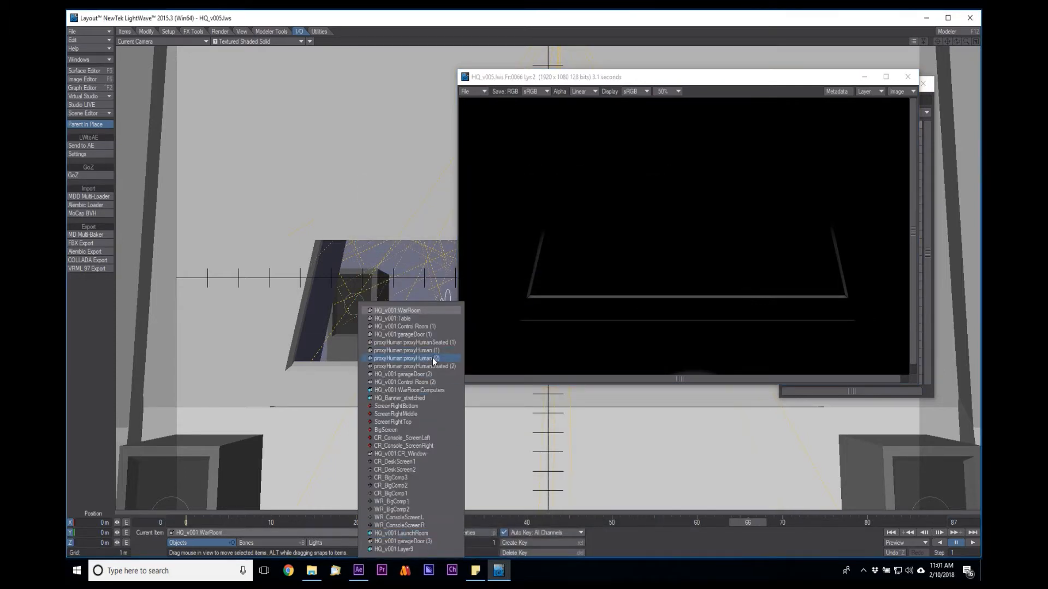
left_click(431, 383)
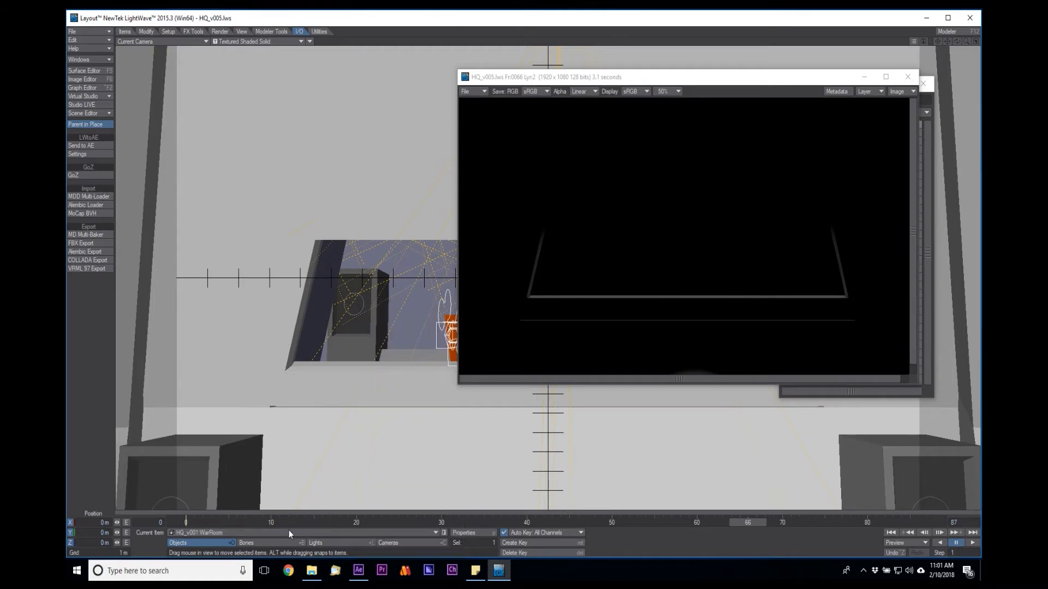
left_click(398, 539)
left_click(392, 532)
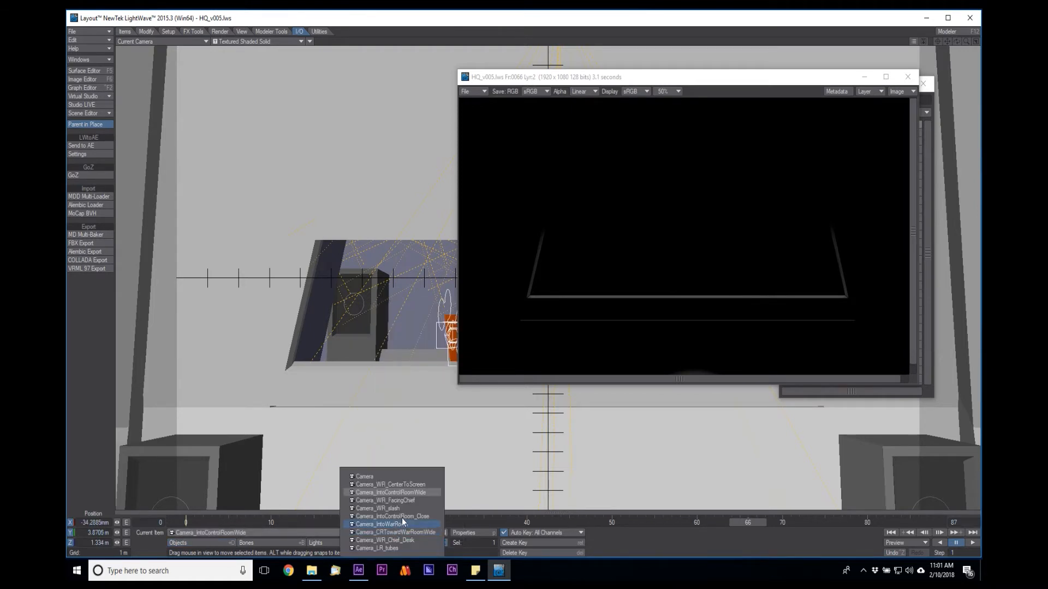
left_click(408, 516)
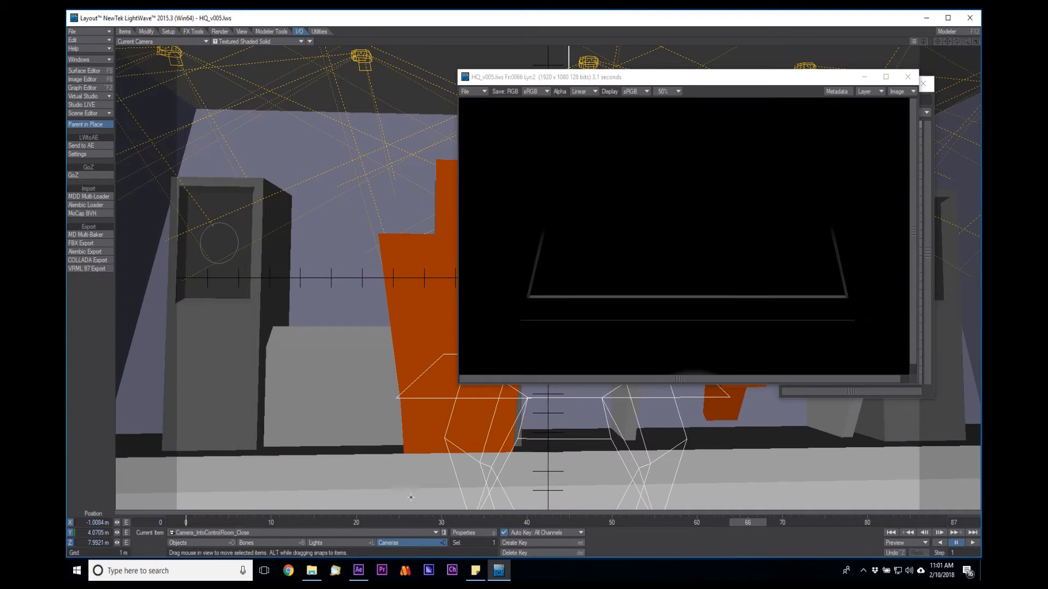
key("shift+o")
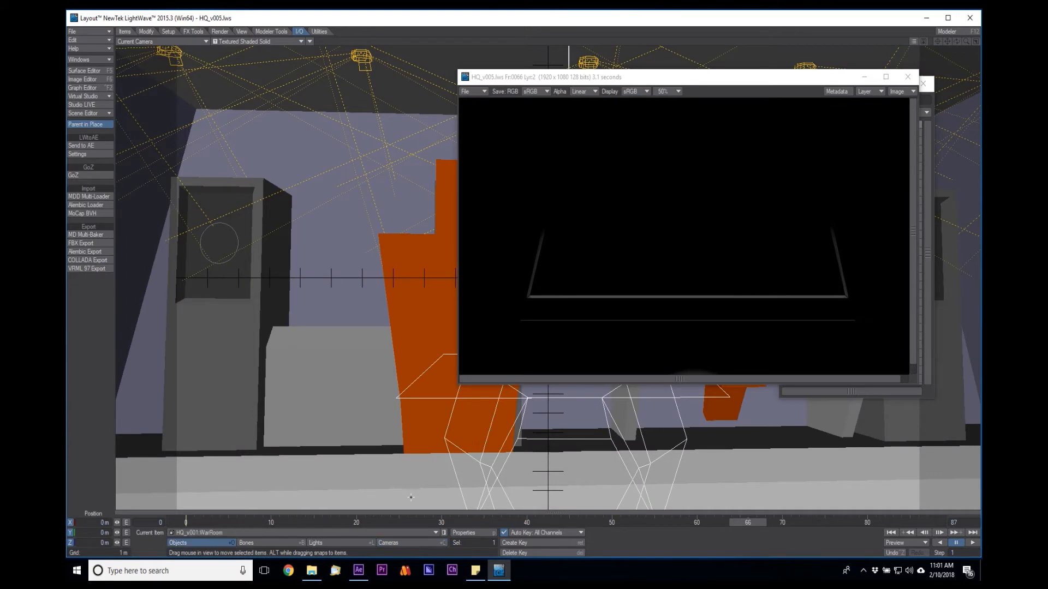
key("F9")
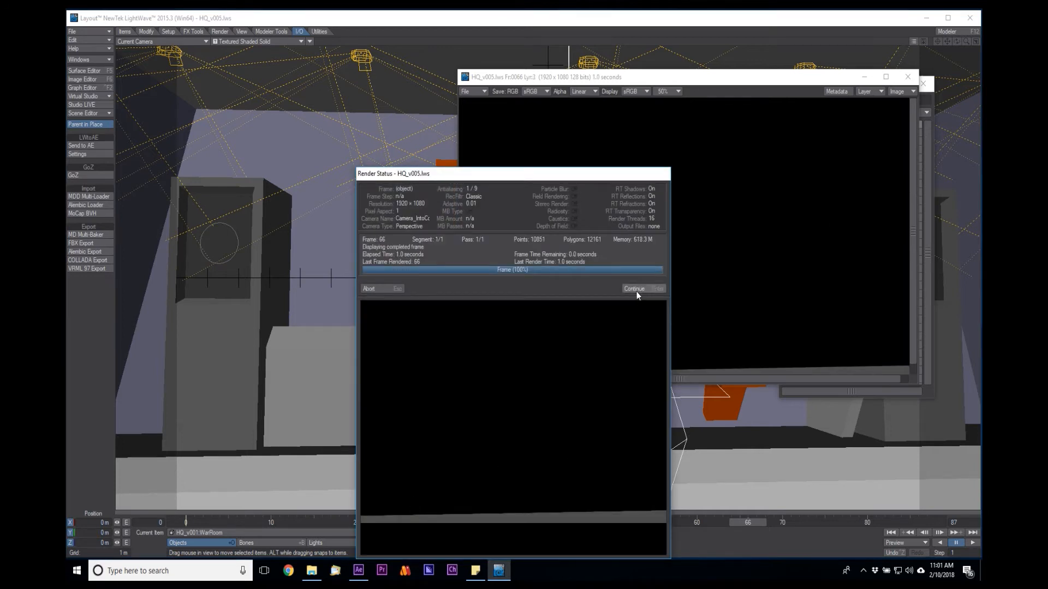
left_click(640, 289)
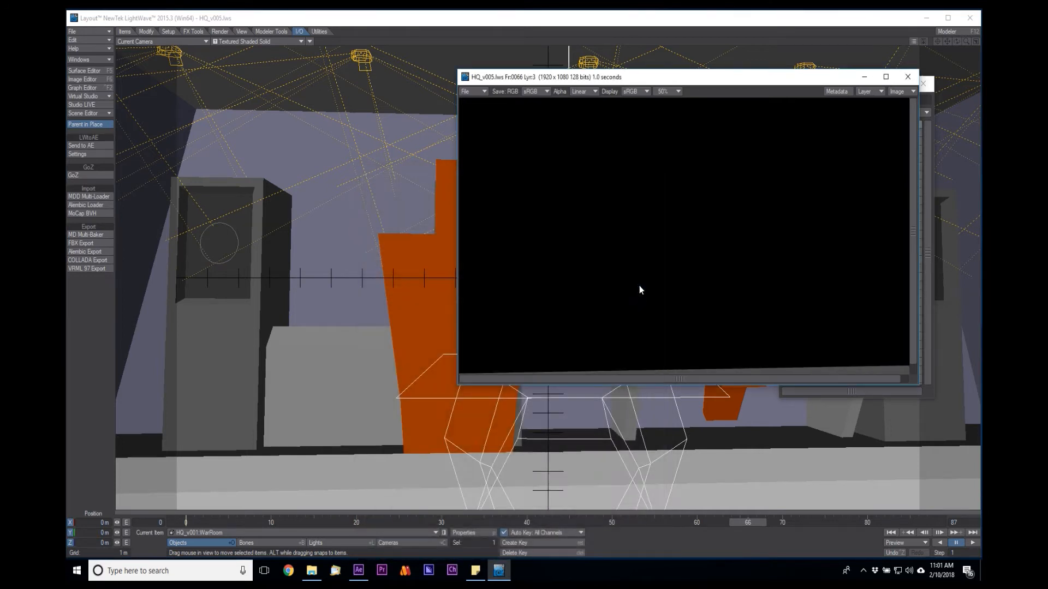
- Save the close-camera WarRoom render as a 32-bit PNG named "CR Close FG" in the SatGo_Demo folder
left_click(486, 92)
mouse_move(475, 88)
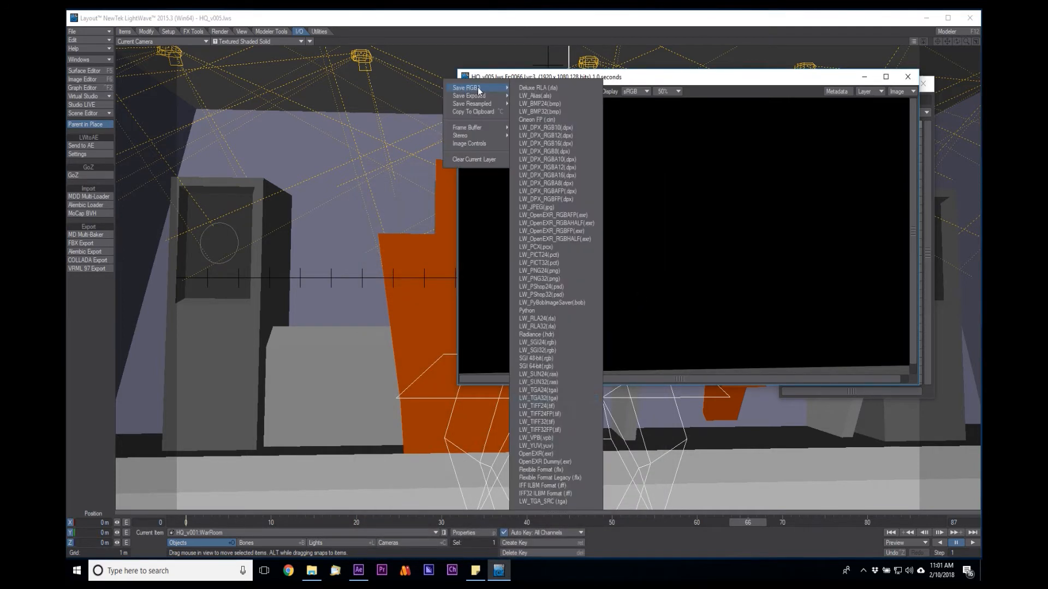
left_click(558, 280)
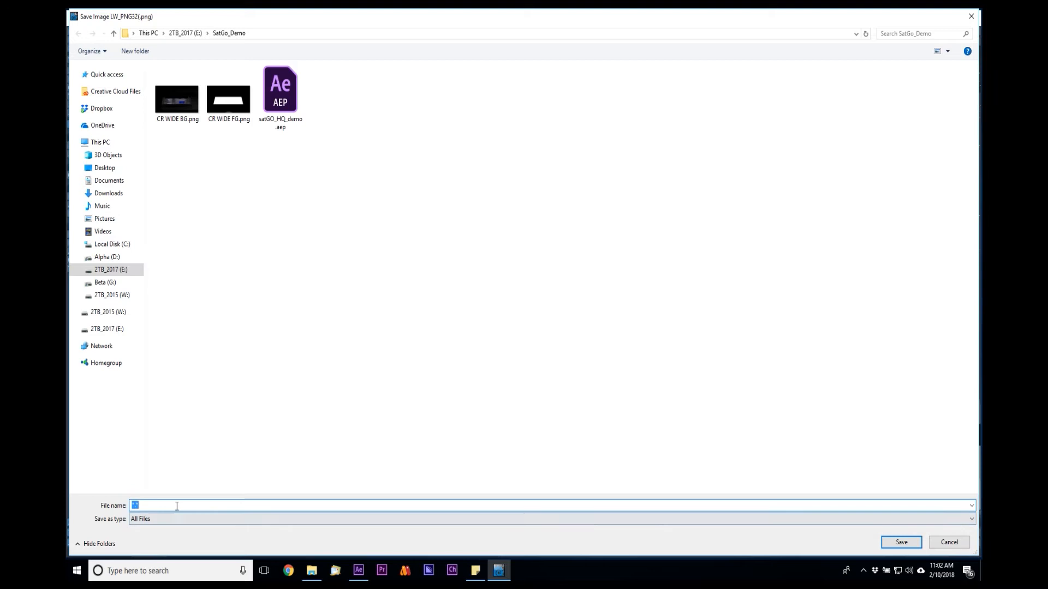
type("CR Clls")
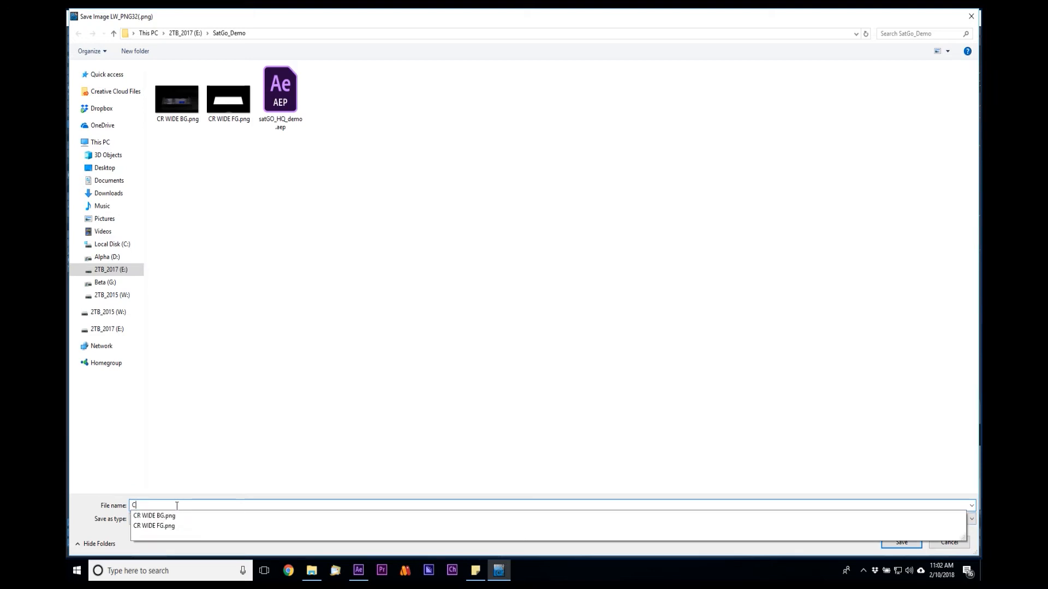
type("e FG")
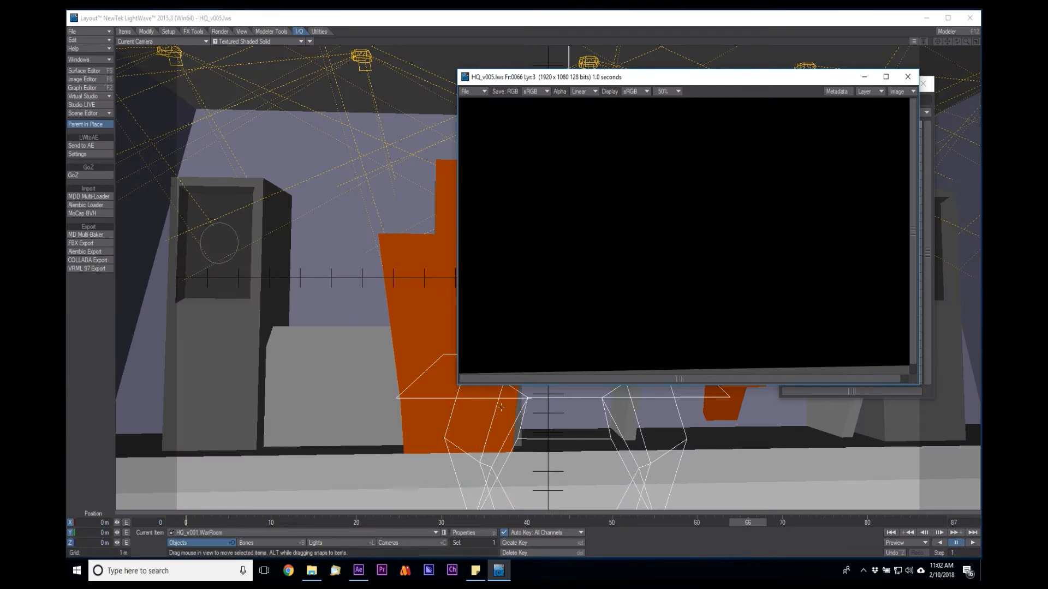
- Render only the HQ_v001:Control Room (1) object from the same close camera and dismiss the render status
left_click(279, 535)
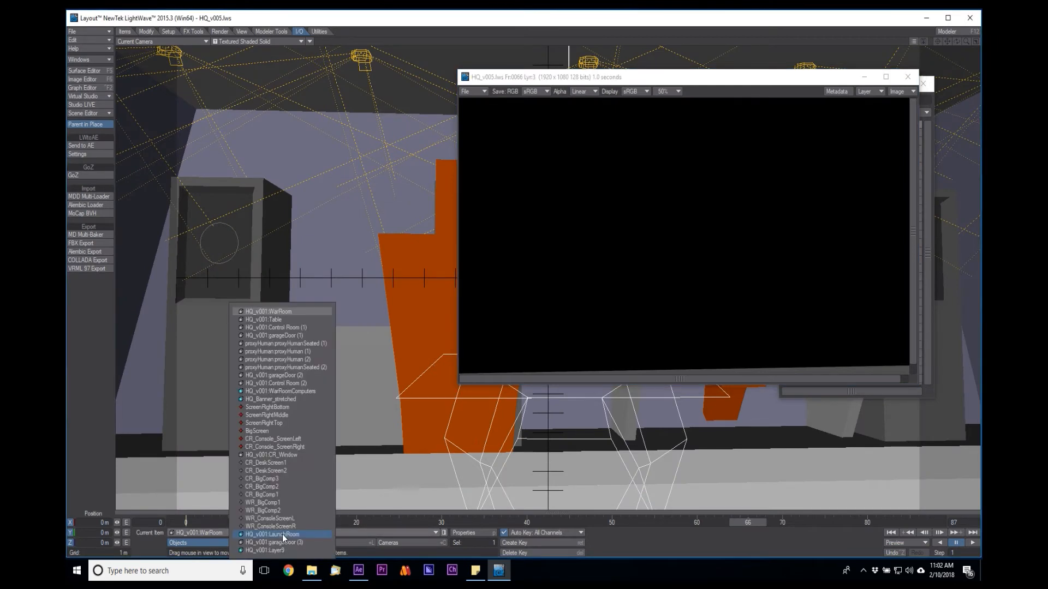
left_click(297, 328)
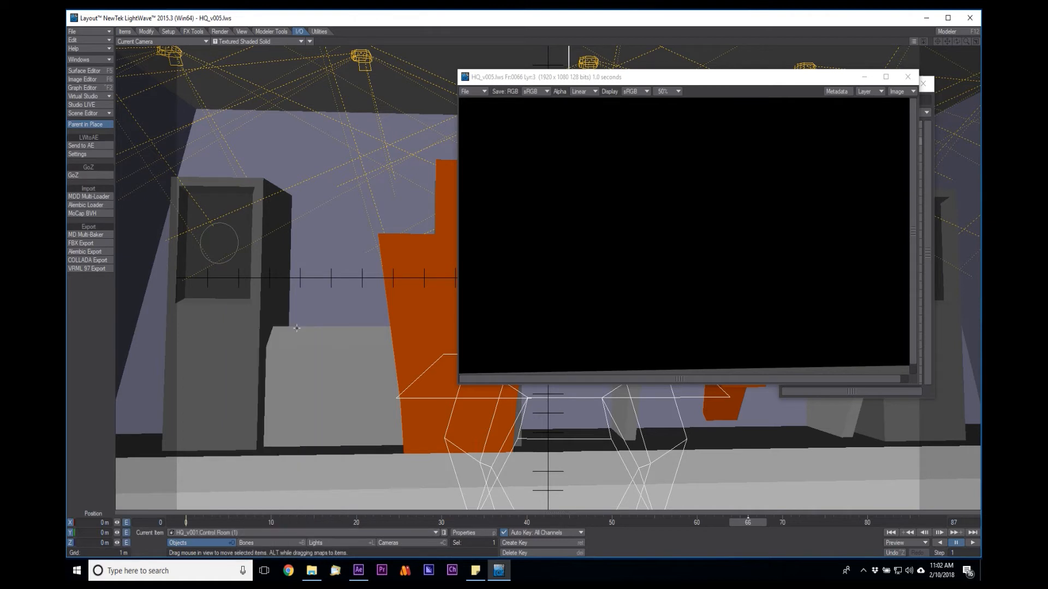
key("F9")
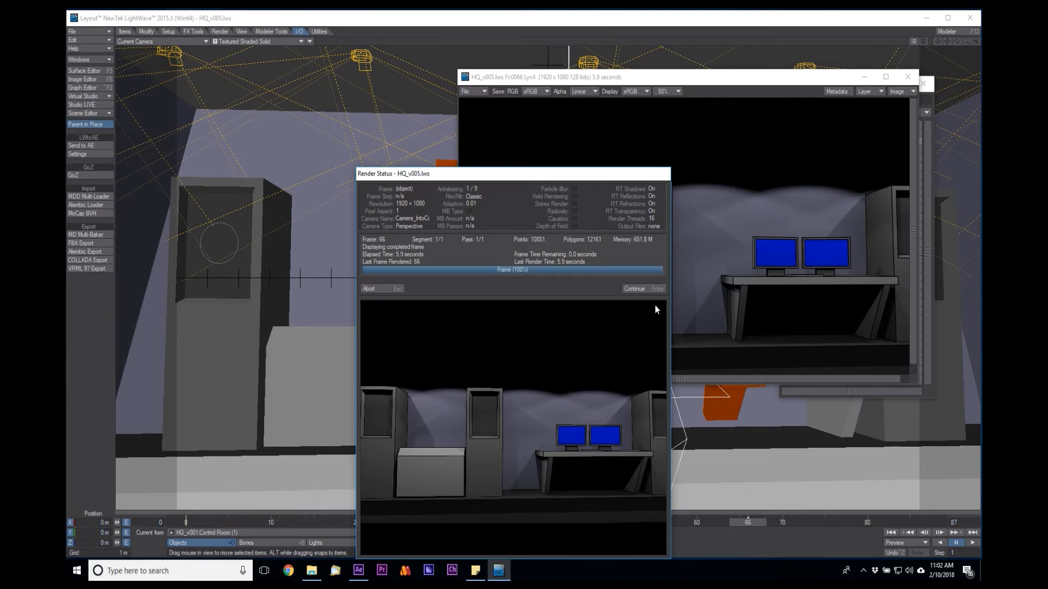
left_click(649, 289)
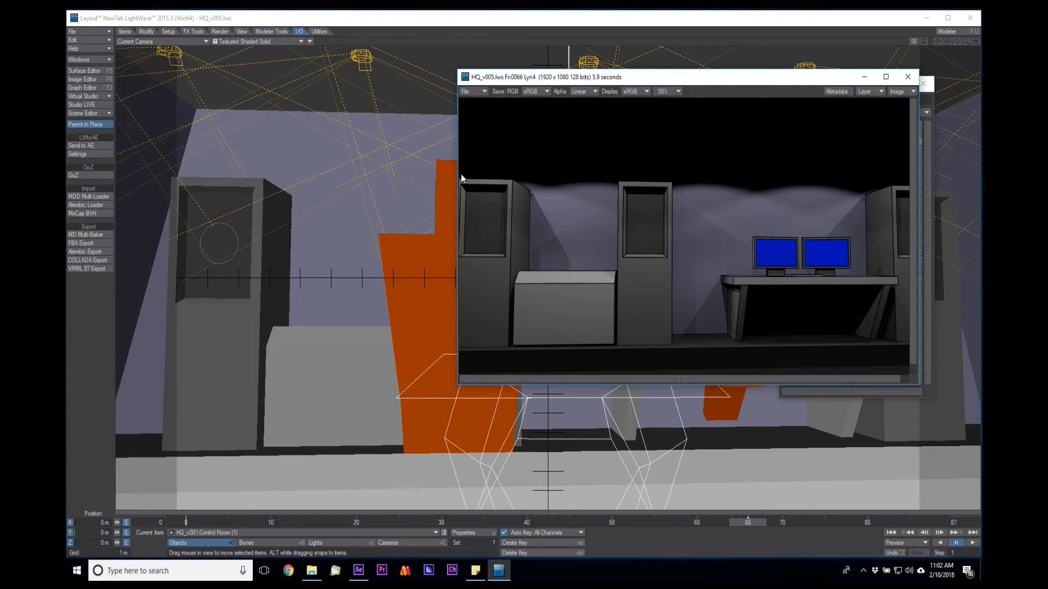
- Save the Control Room render as a 24-bit PNG named "CR Close BG.png" in the SatGo_Demo folder
left_click(467, 93)
mouse_move(472, 137)
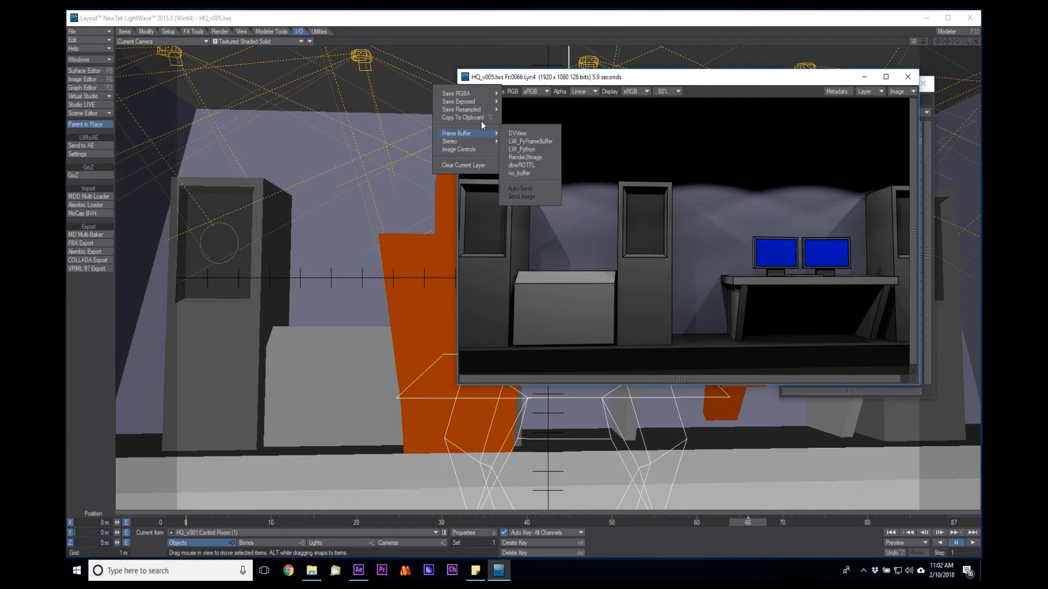
left_click(532, 74)
left_click(482, 92)
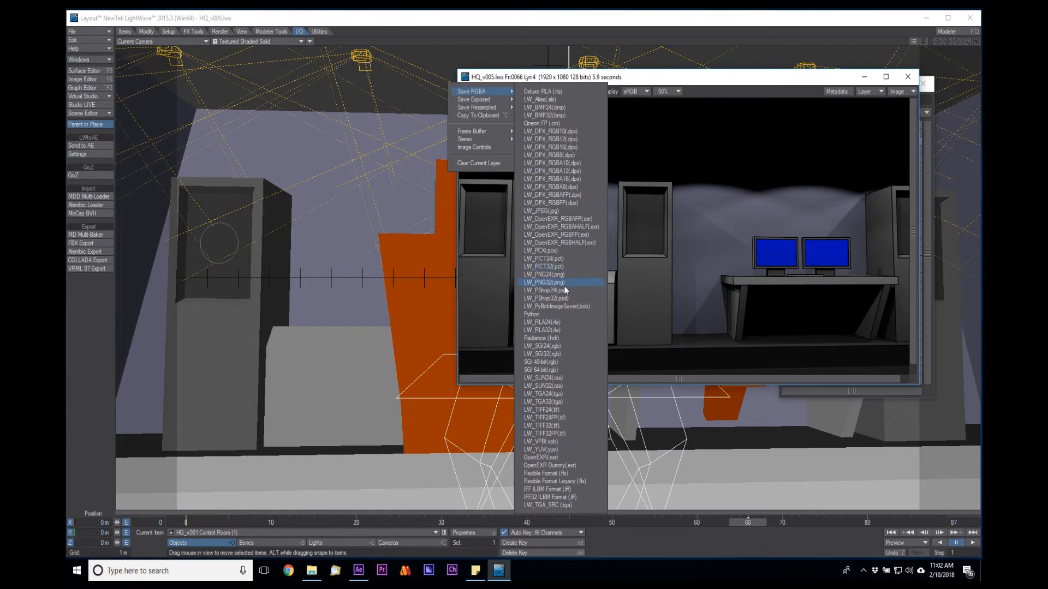
left_click(565, 274)
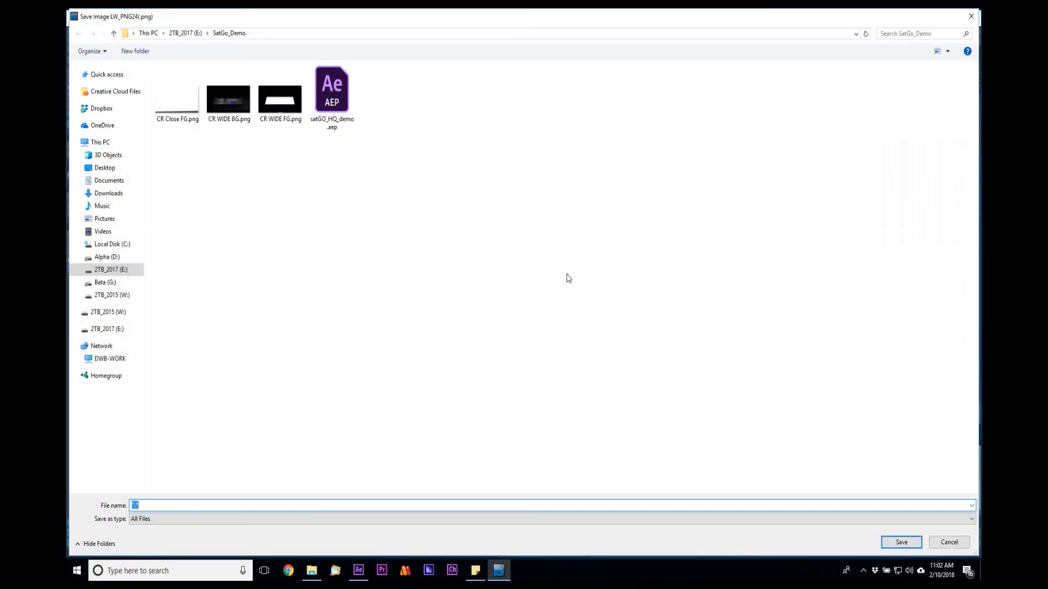
left_click(280, 101)
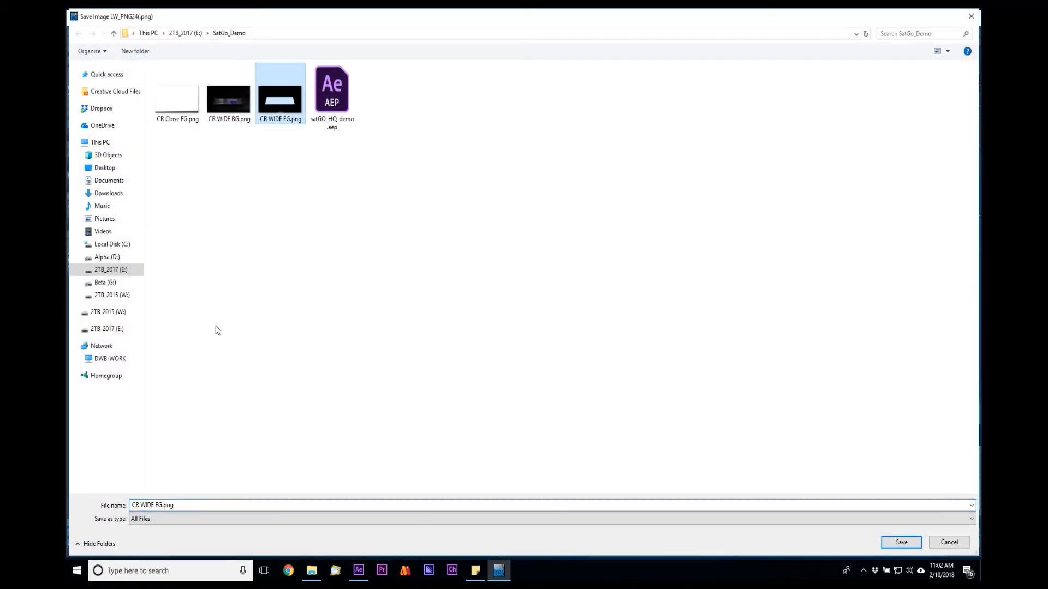
left_click(177, 100)
left_click(158, 506)
key("BackSpace")
type("B")
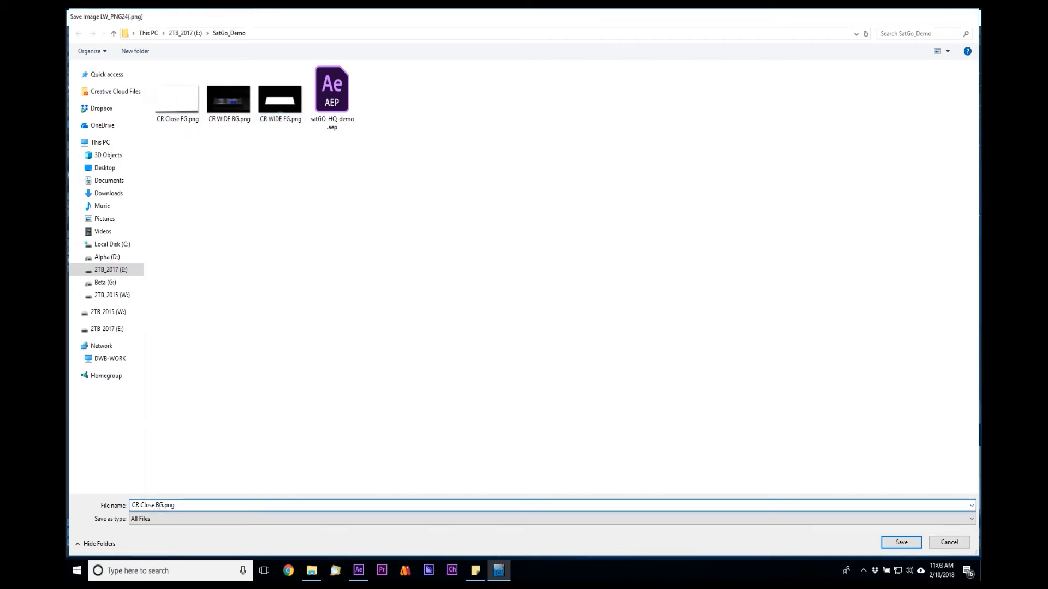
key("Return")
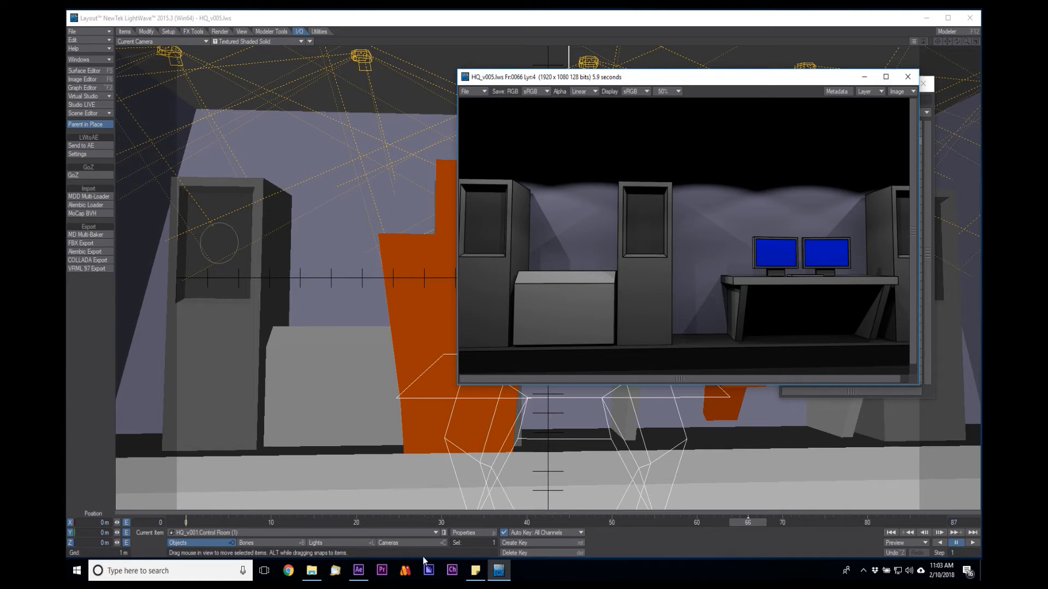
- Switch to After Effects and import the four CR Close and CR WIDE background and foreground PNGs from E:\SatGo_Demo
left_click(358, 570)
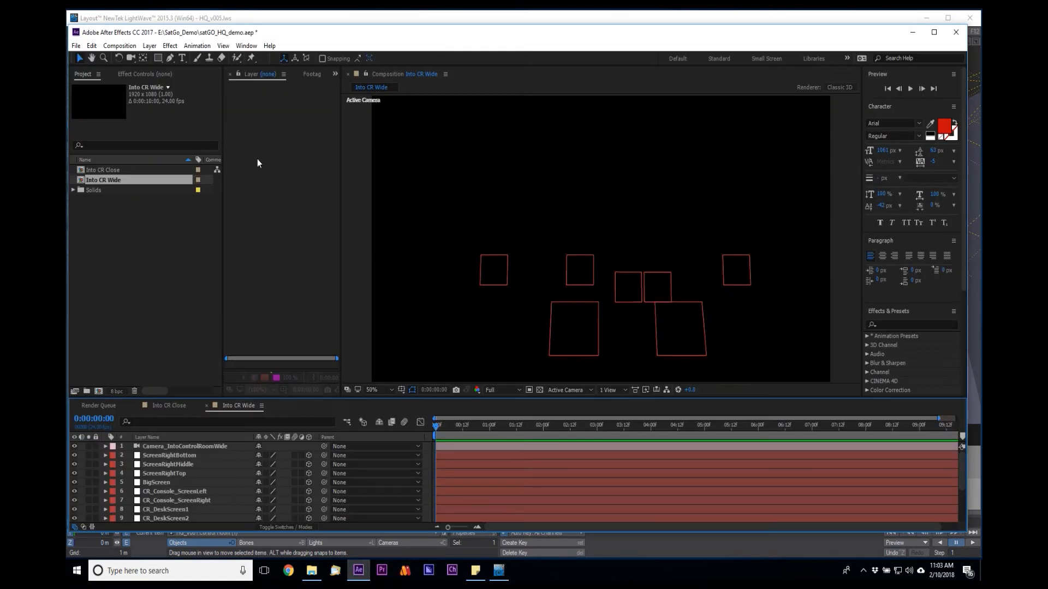
left_click(76, 46)
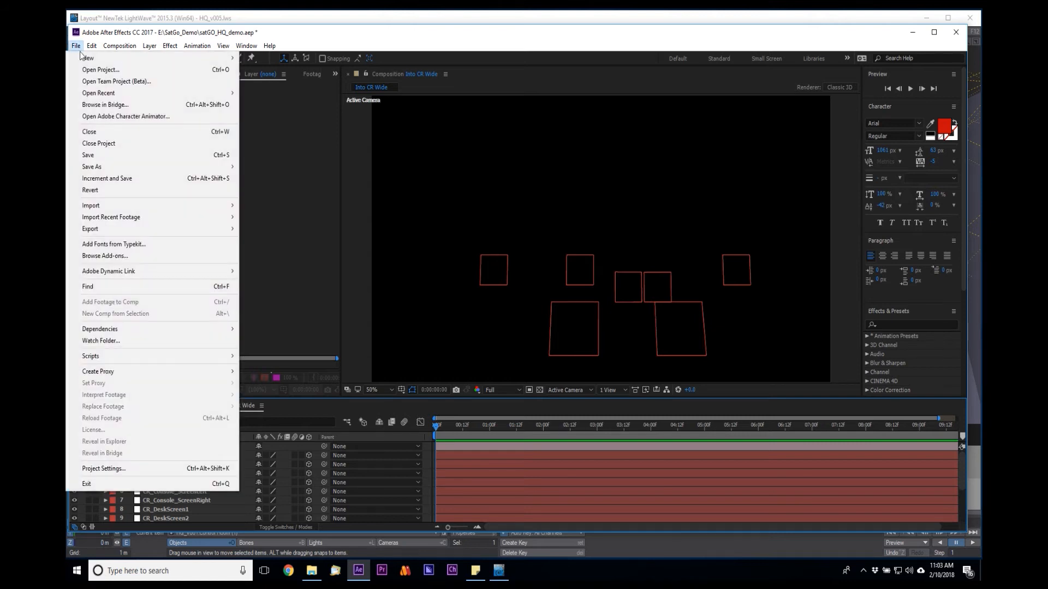
mouse_move(106, 209)
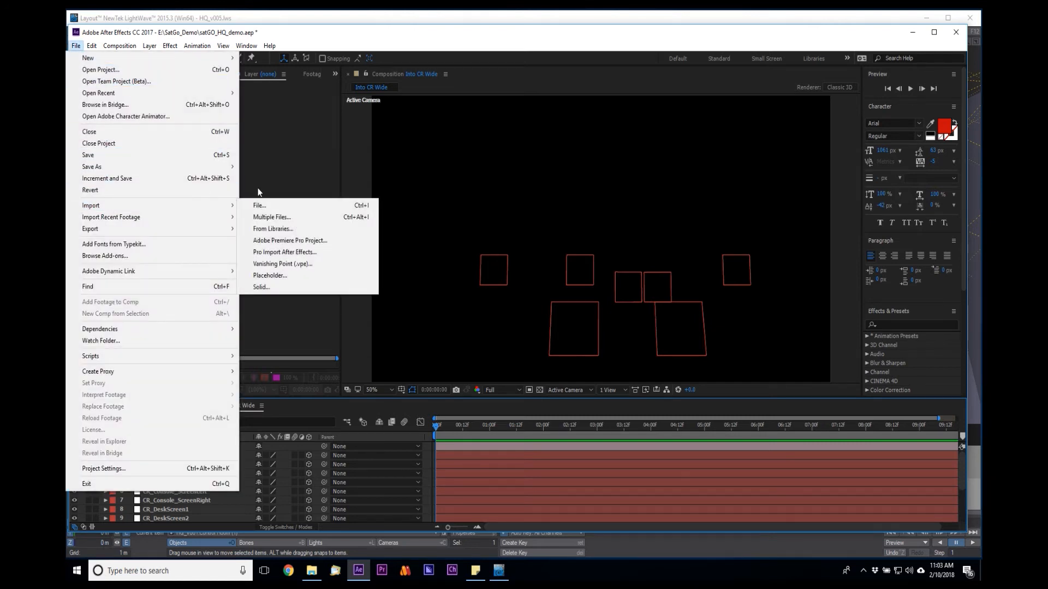
left_click(259, 205)
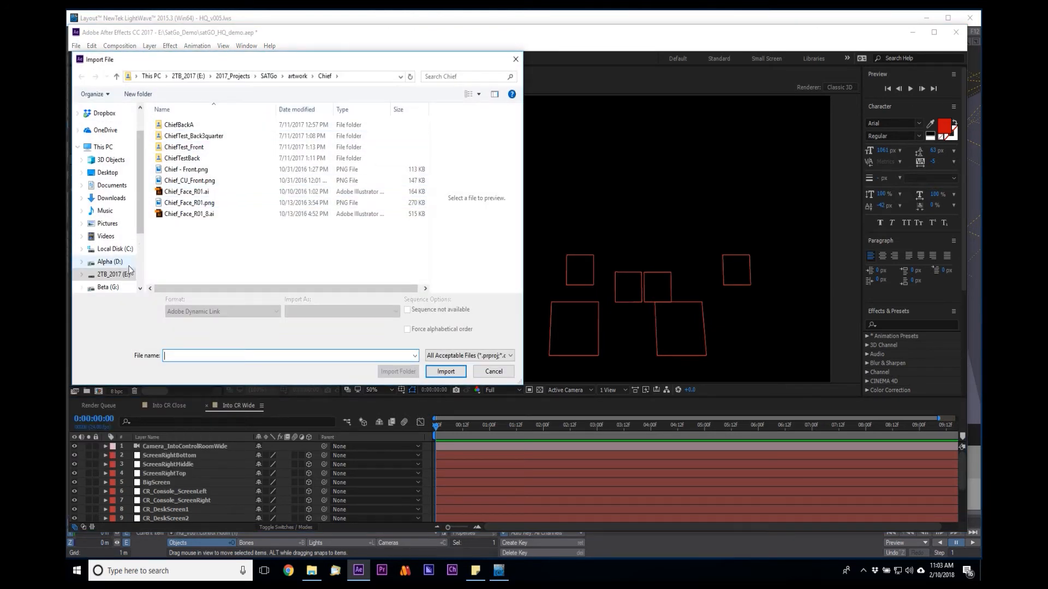
left_click(112, 287)
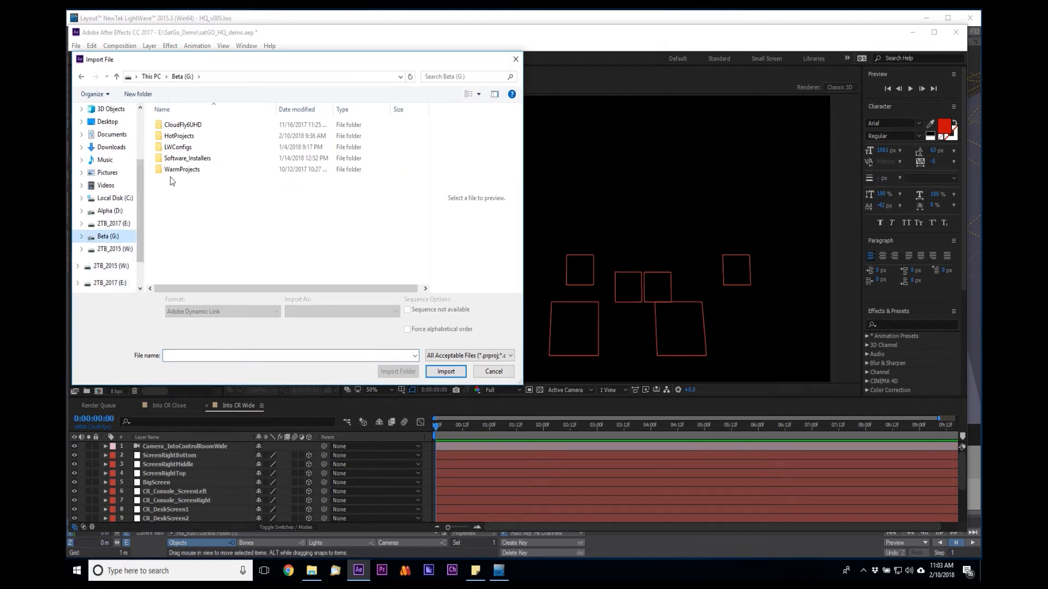
left_click(115, 283)
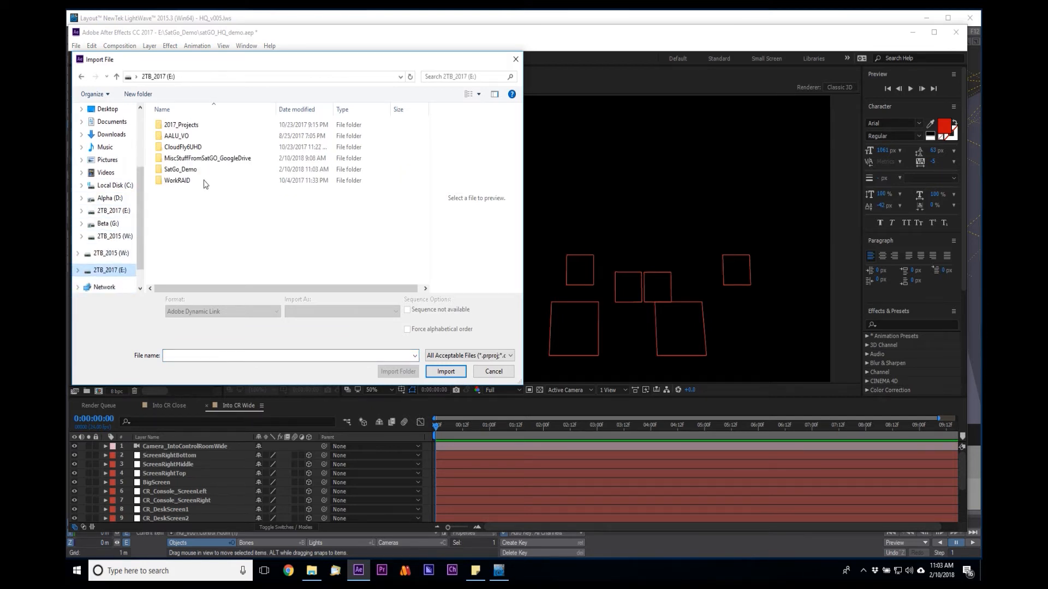
double_click(186, 169)
left_click(343, 137)
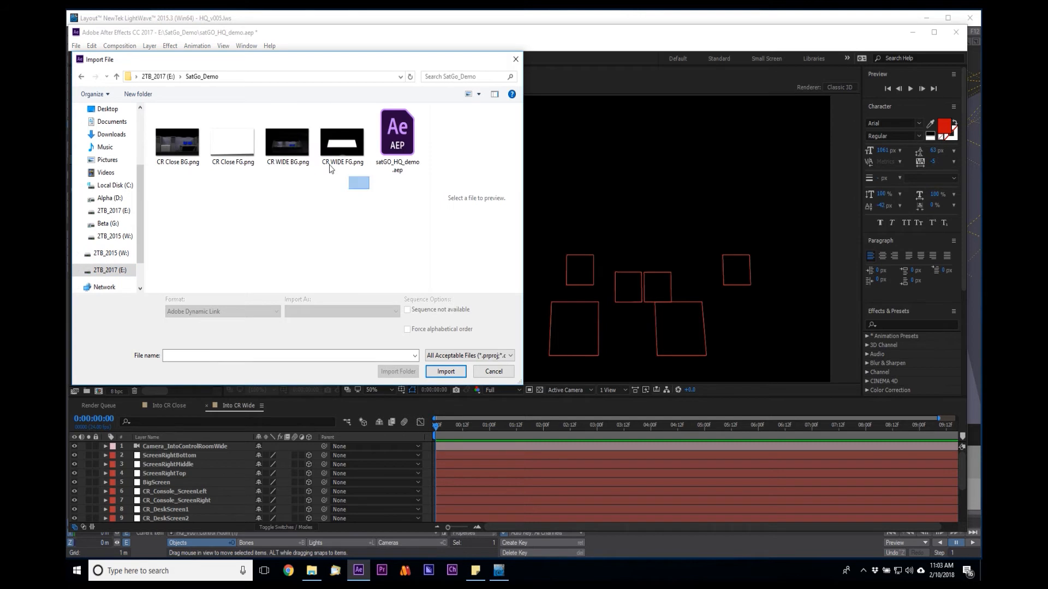
left_click(185, 147, "shift")
left_click(445, 363)
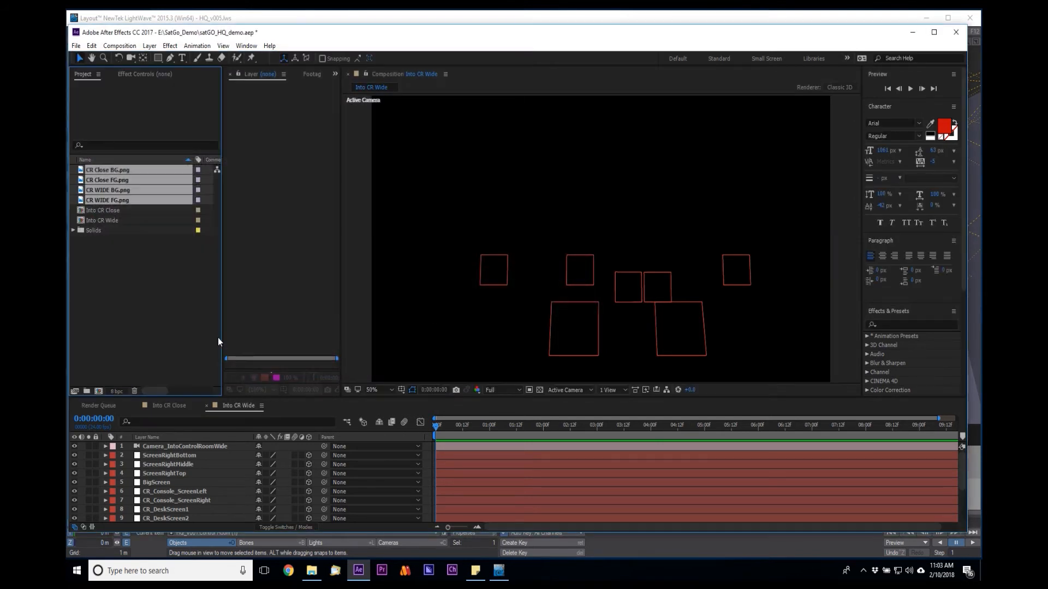
- Add CR WIDE BG.png to the Into CR Wide composition and send it to the bottom of the layer stack
left_click(158, 316)
left_click(249, 407)
left_click(133, 191)
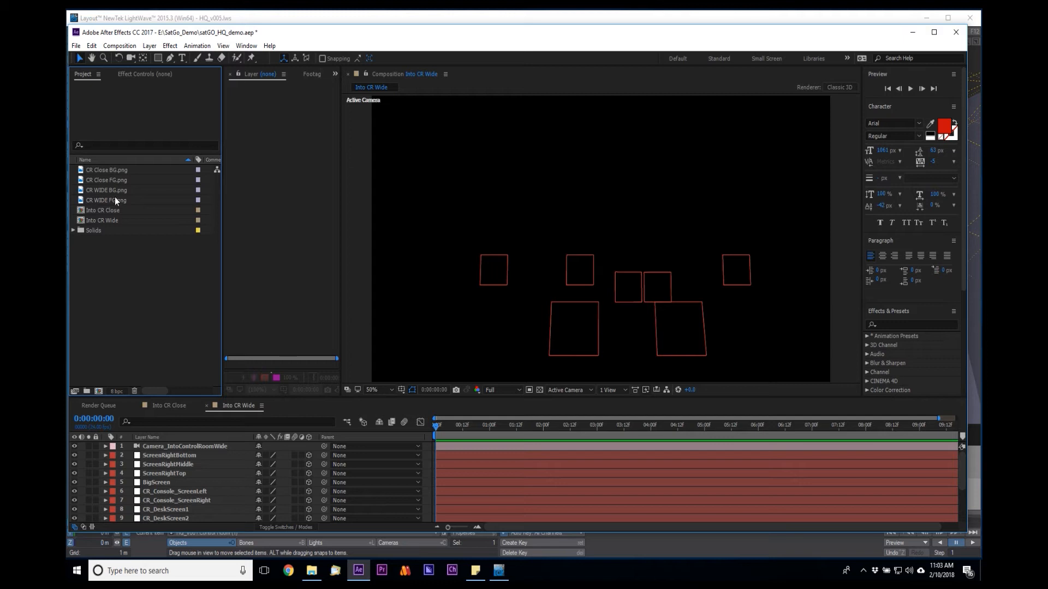
left_click_drag(119, 188, 177, 465)
key("ctrl+shift+bracketleft")
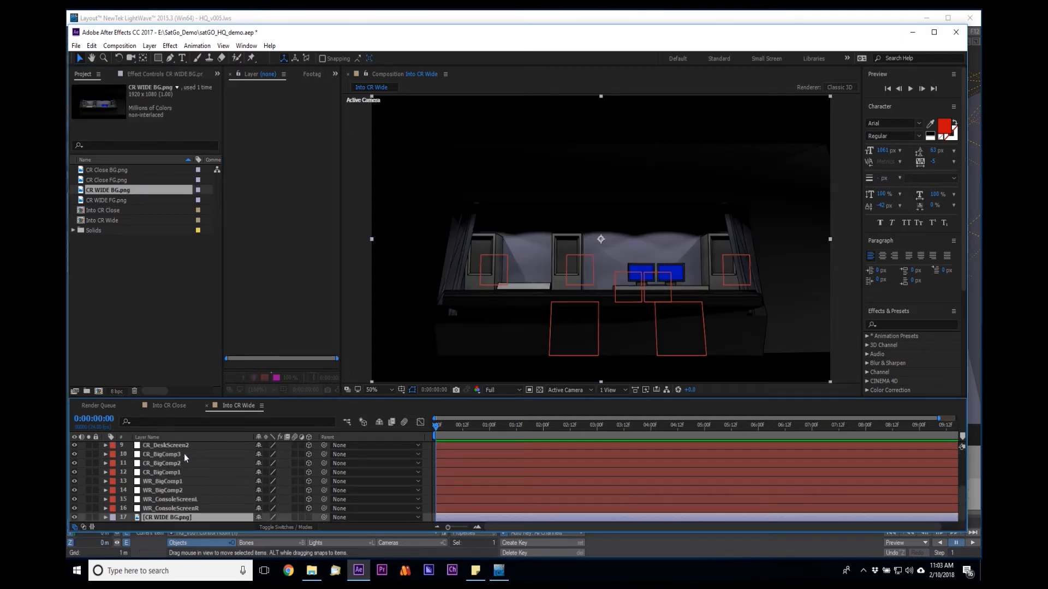
- Add CR Close FG.png and CR WIDE FG.png to the Into CR Wide composition, placing both below the camera with CR WIDE FG.png uppermost
left_click_drag(119, 181, 148, 461)
key("ctrl+shift+bracketright")
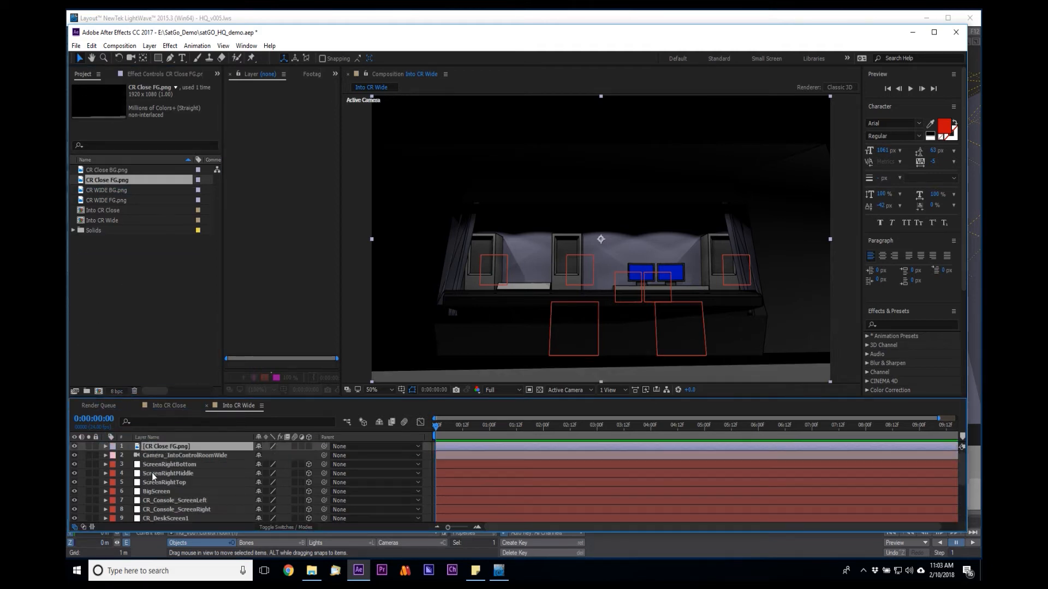
left_click_drag(172, 447, 172, 462)
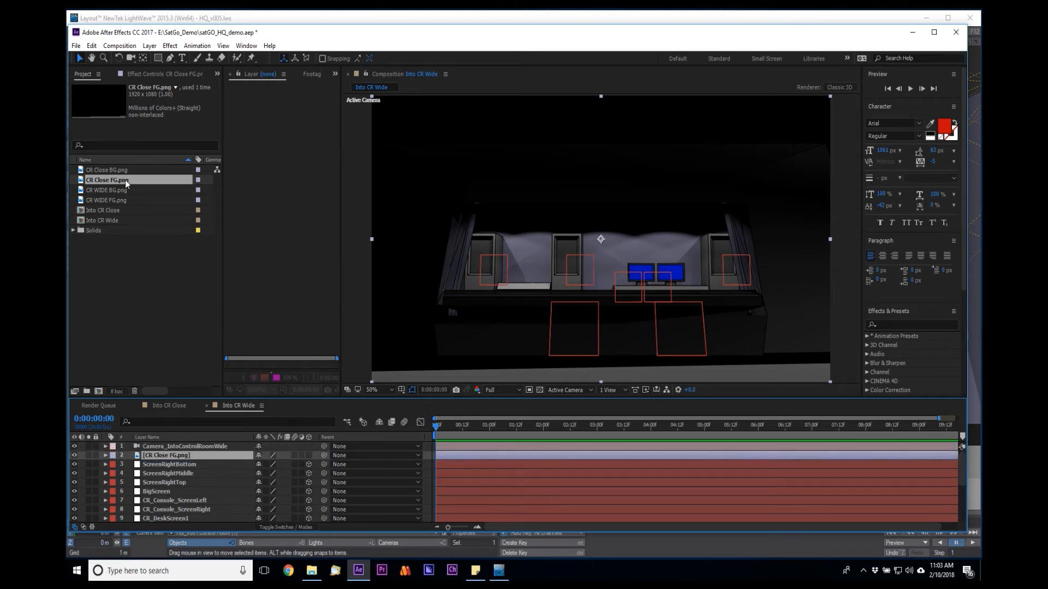
left_click_drag(109, 199, 173, 464)
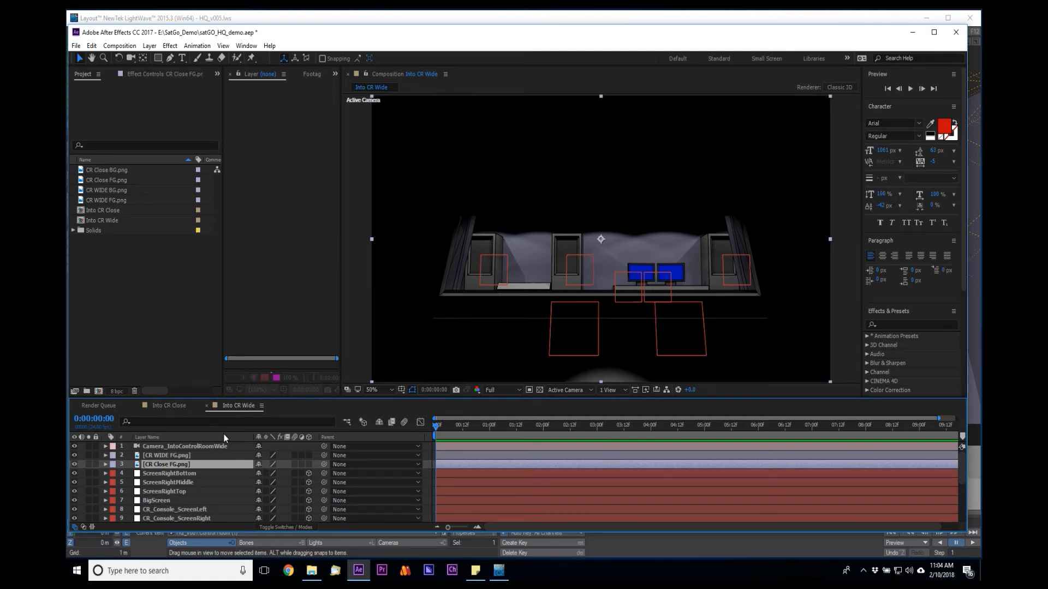
- Create a 1920 x 1080 deep green solid directly above CR Close FG.png and make it a 3D layer
key("ctrl+y")
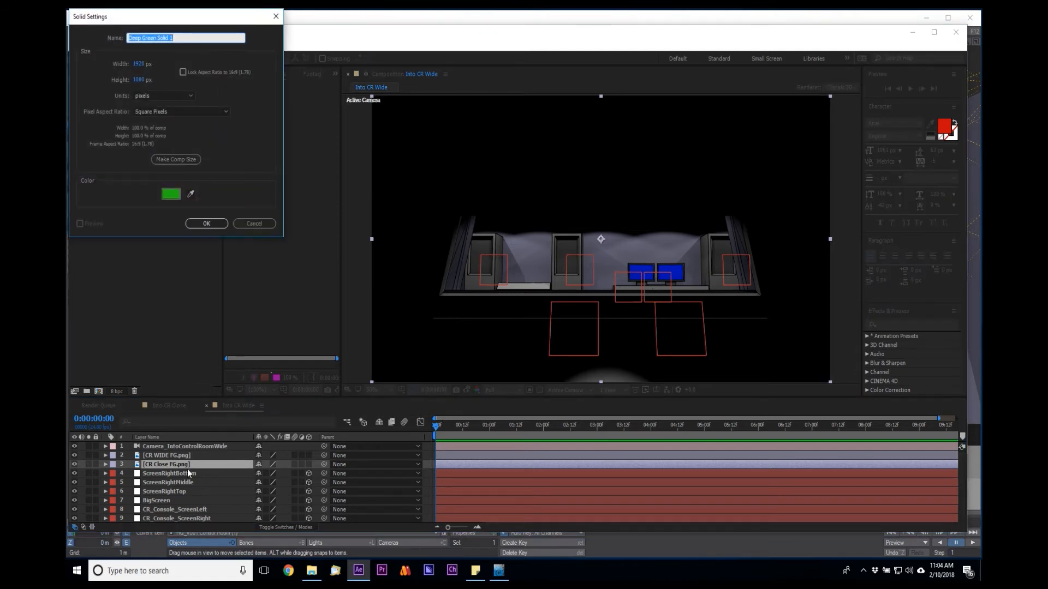
key("Return")
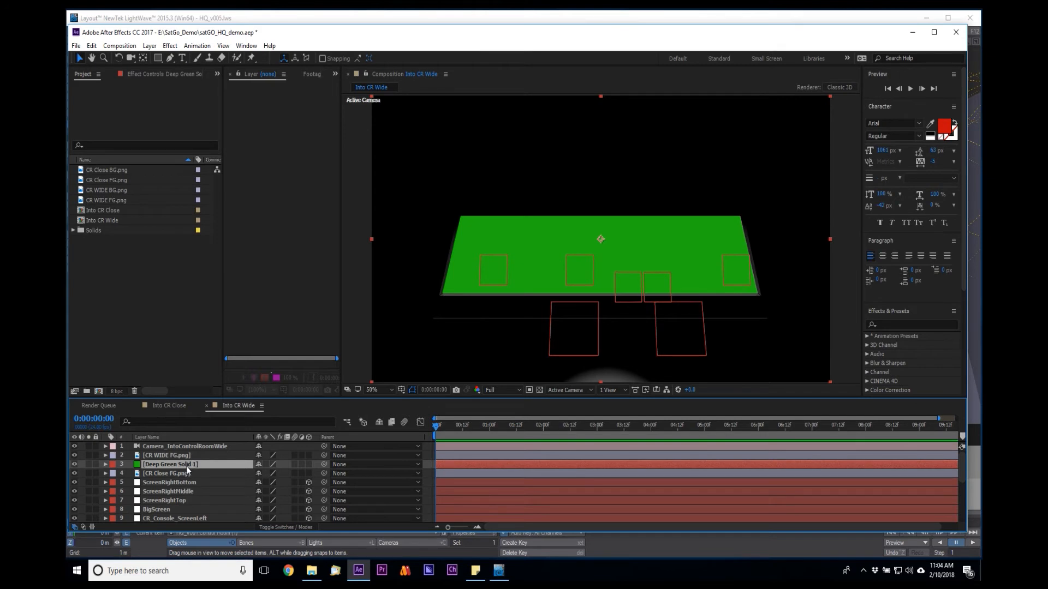
left_click(308, 464)
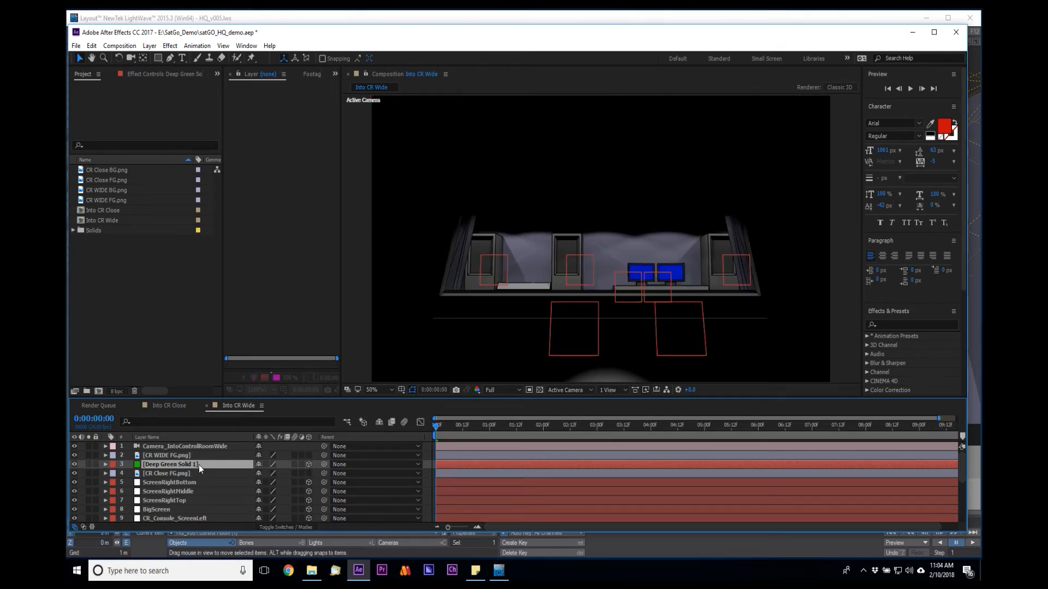
- Place Deep Green Solid 1 directly above CR_DeskScreen1 in the layer stack and parent it to that null, moving it to the null's location
left_click(624, 271)
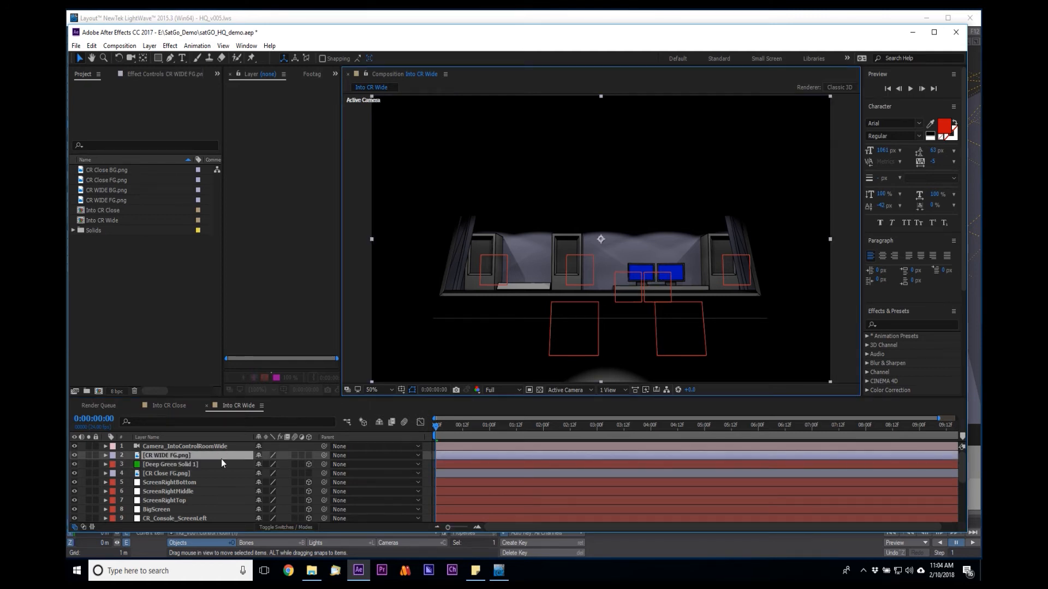
scroll(148, 489, "down", 1)
left_click(174, 507)
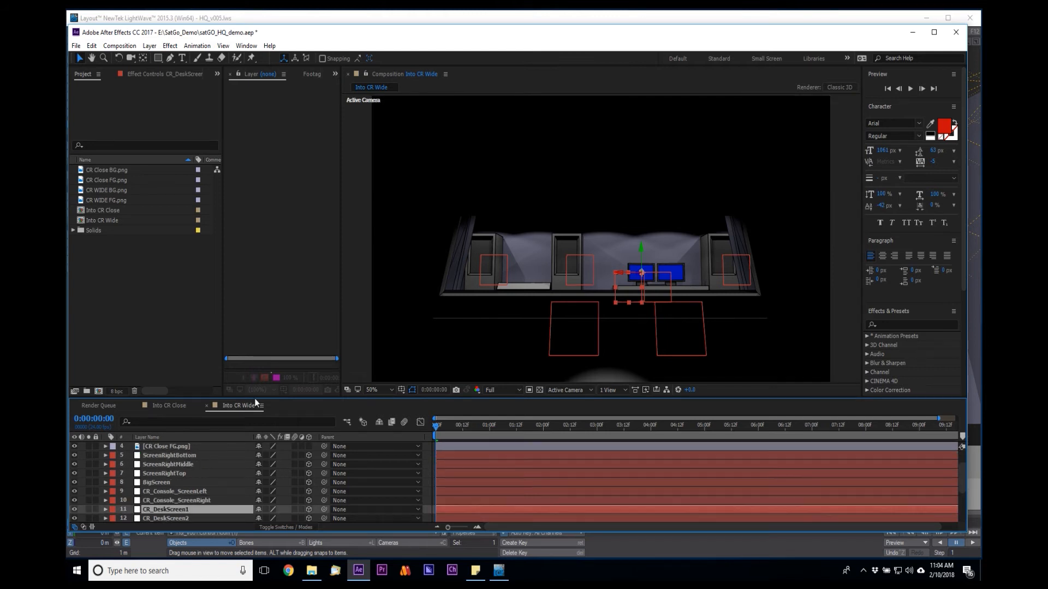
left_click_drag(255, 398, 270, 295)
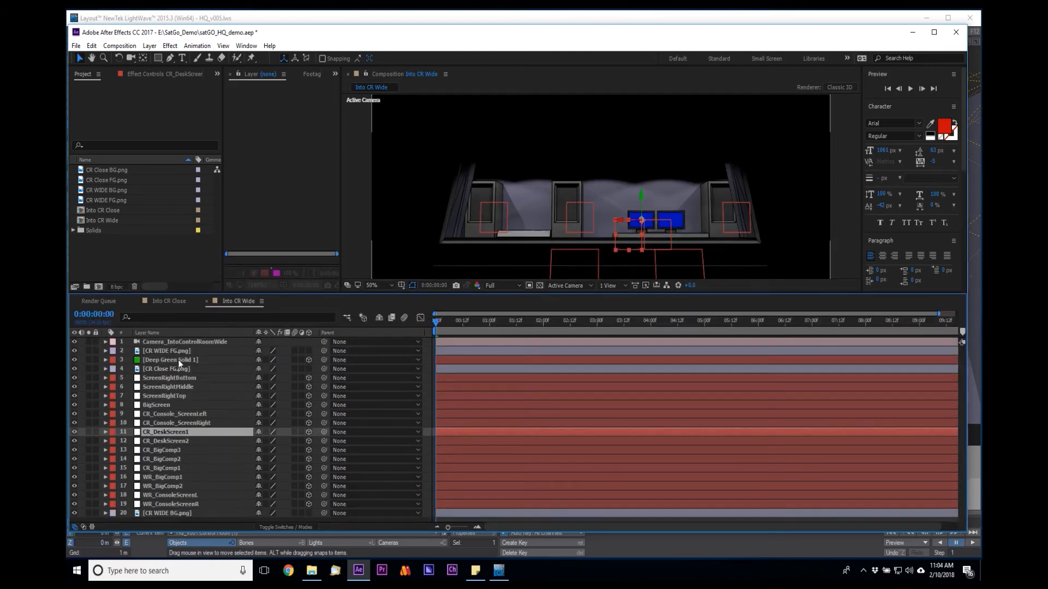
left_click_drag(172, 359, 179, 422)
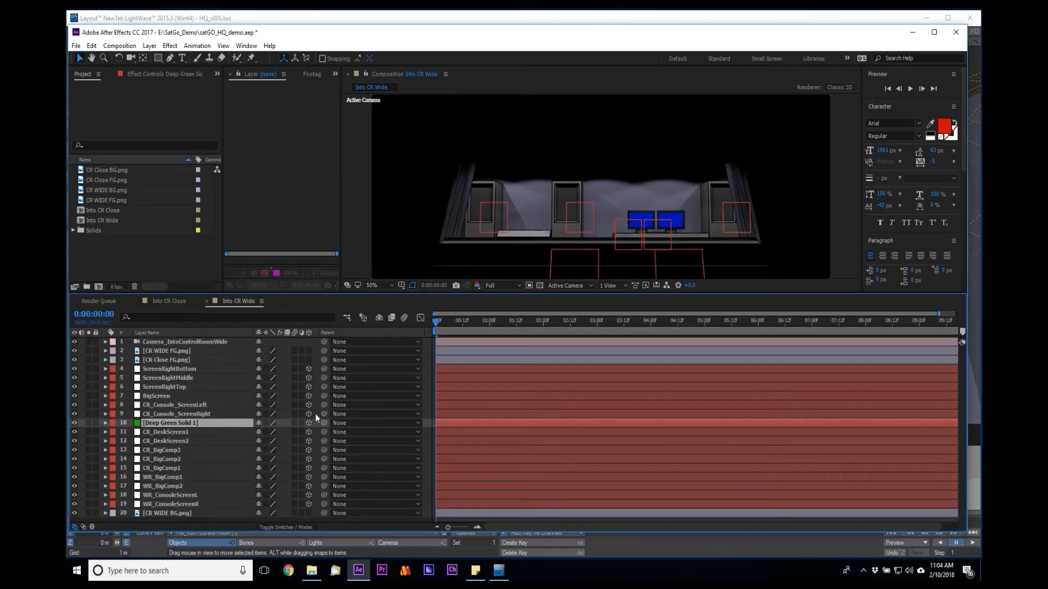
left_click_drag(323, 423, 189, 435)
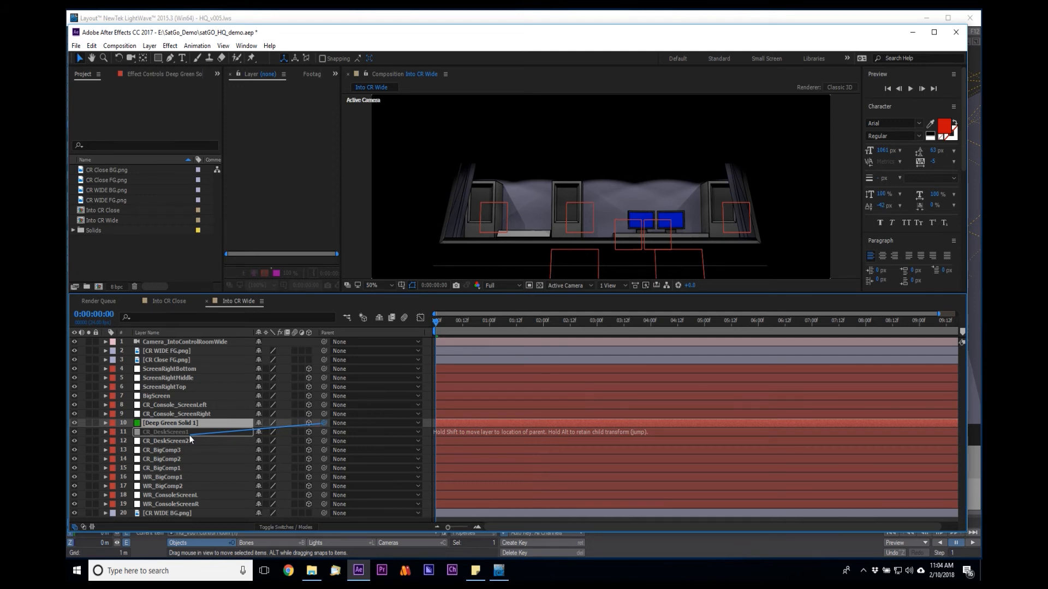
left_click_drag(189, 438, 189, 438)
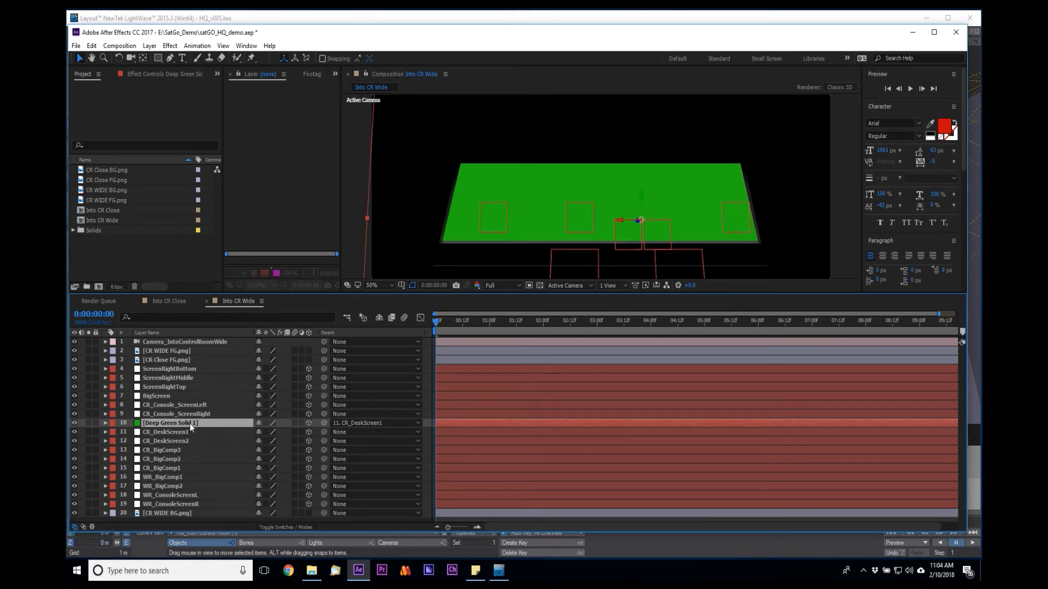
- Scale the green solid attached to CR_DeskScreen1 to 4.8% so it fits the desk monitor
key("s")
left_click_drag(268, 432, 215, 447)
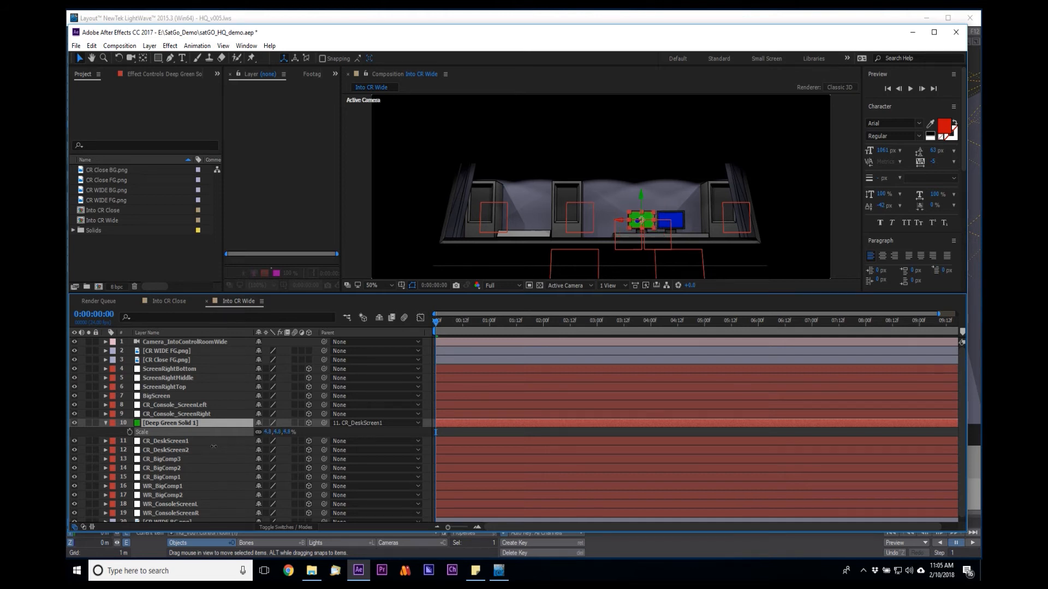
left_click_drag(213, 446, 213, 447)
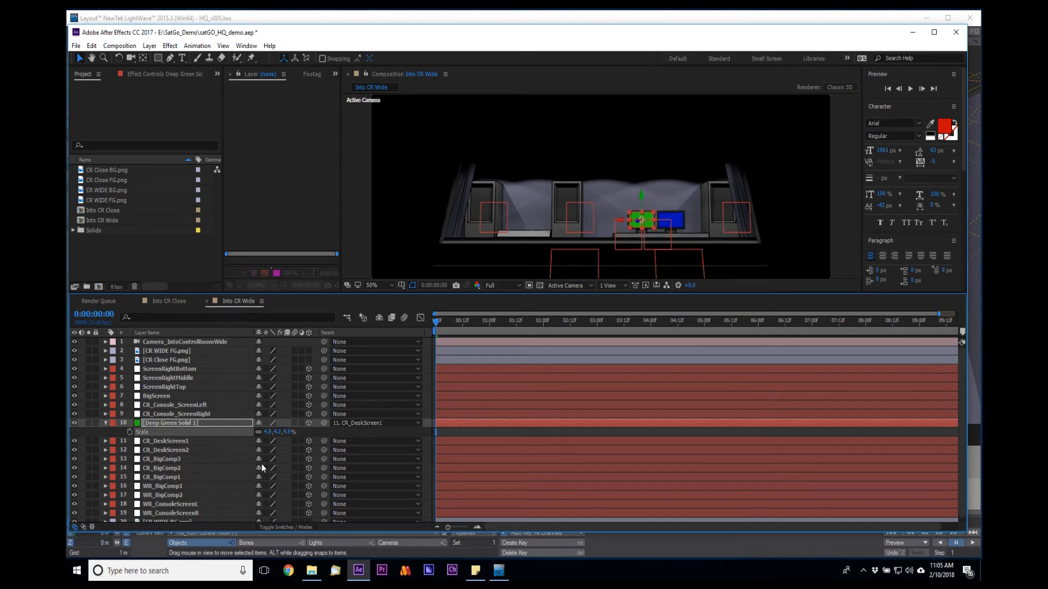
left_click(471, 429)
- Duplicate the green solid, parent the copy to CR_DeskScreen2 at that null's location, and set its scale to 4.8%
left_click(164, 425)
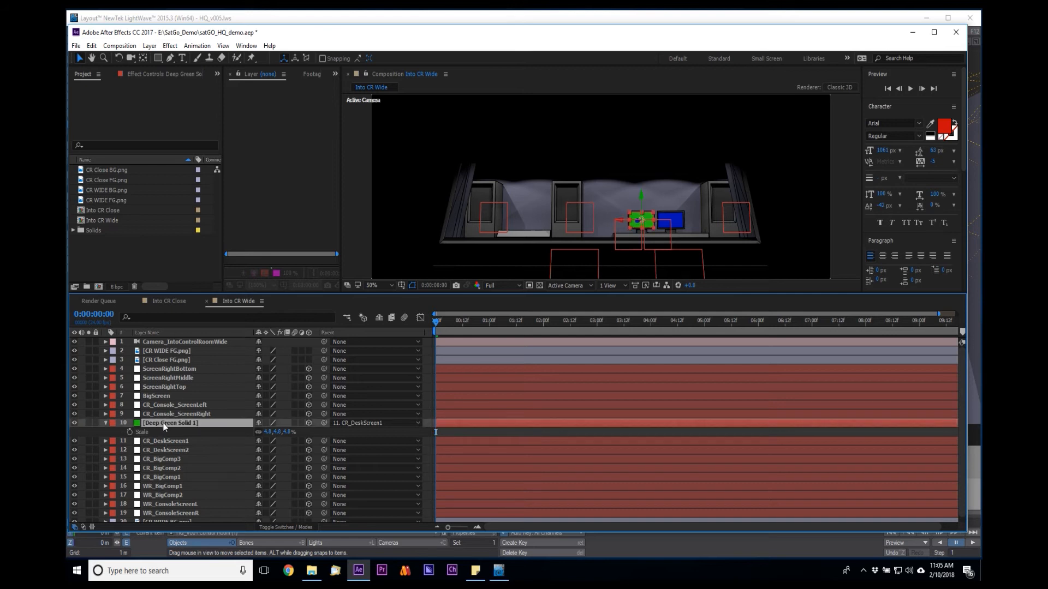
key("ctrl+d")
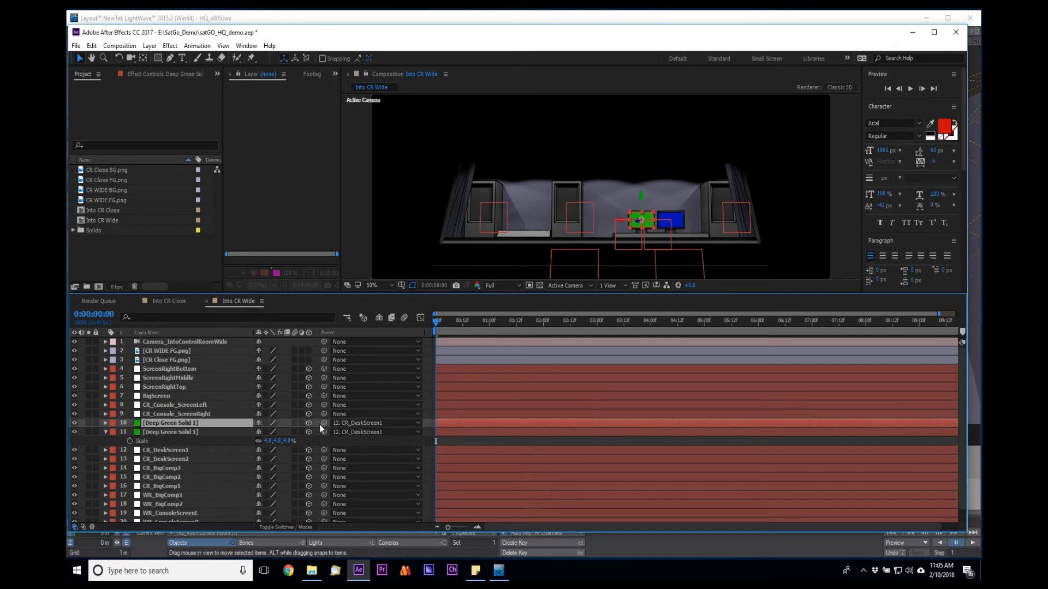
left_click_drag(324, 424, 196, 460)
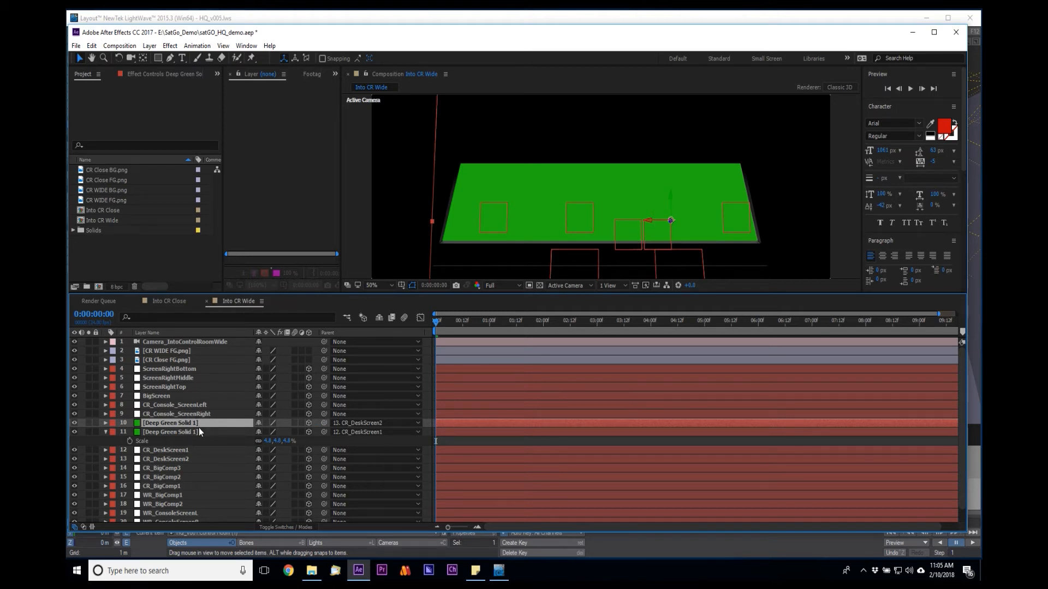
key("s")
left_click(272, 432)
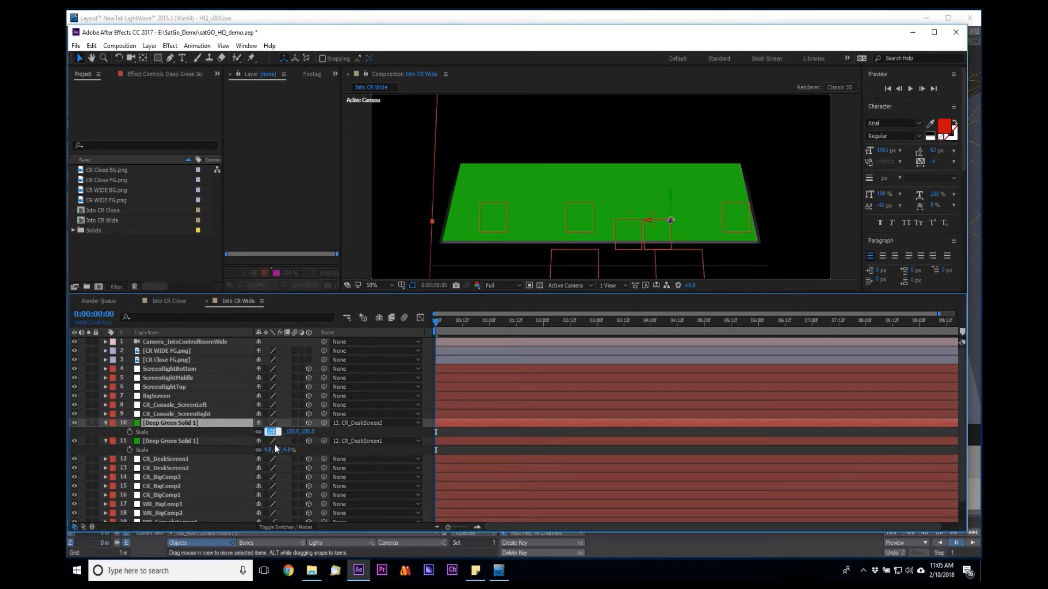
type("4.8")
key("Return")
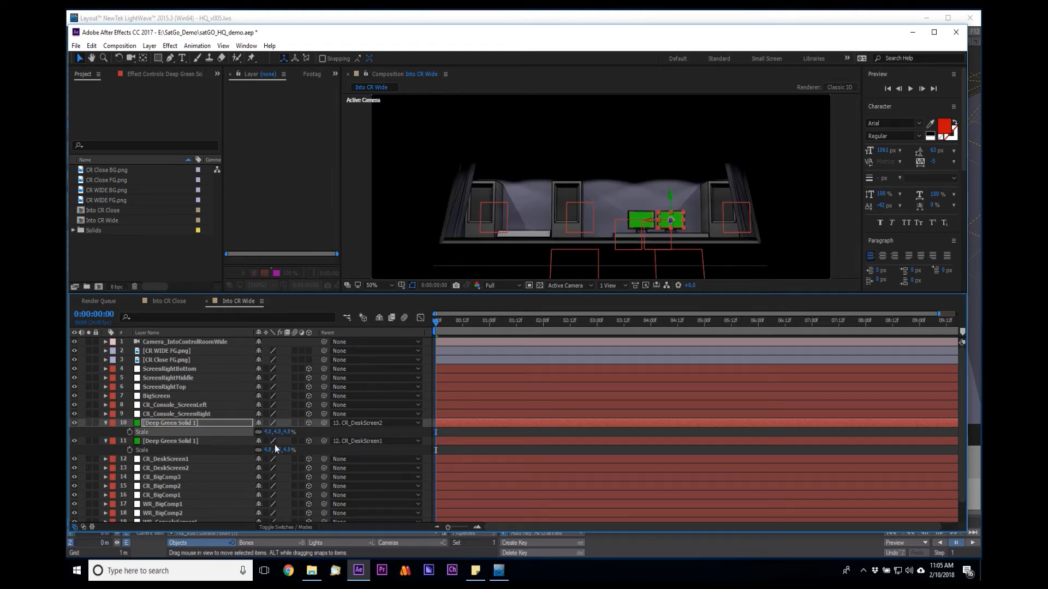
- Pre-compose the green solid attached to CR_DeskScreen2 as Deep Green Solid 1 Comp 1, leaving all attributes in Into CR Wide
left_click(547, 320)
left_click(529, 432)
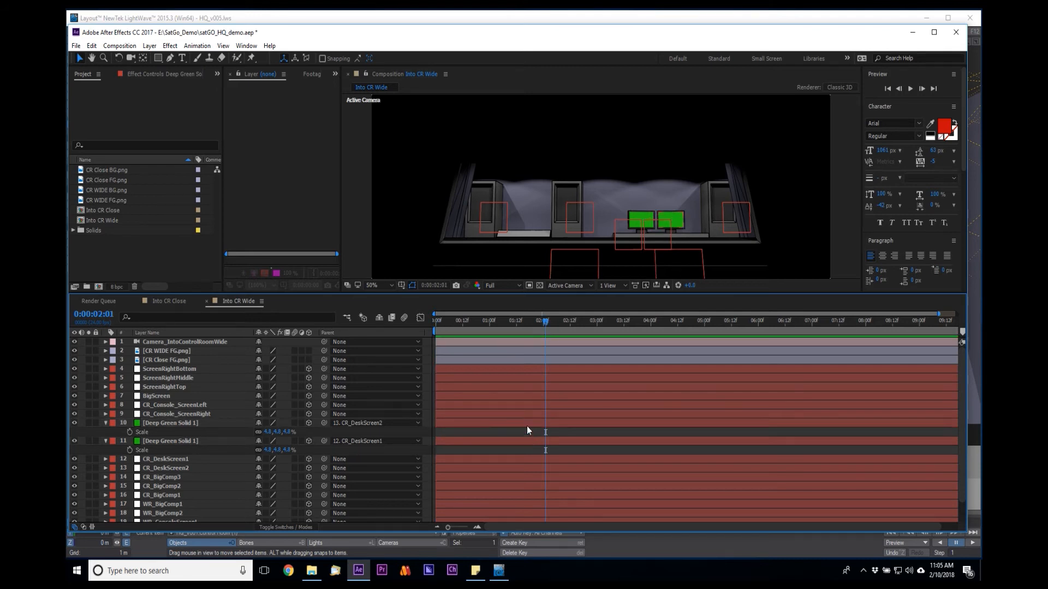
left_click(527, 425)
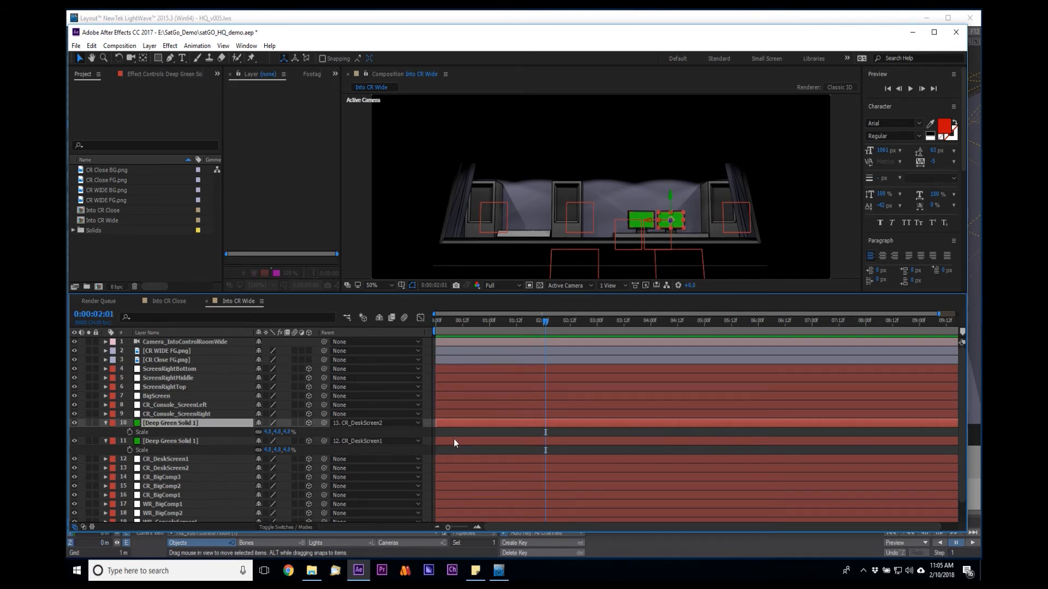
key("ctrl+shift+d")
key("ctrl+z")
key("ctrl+shift+c")
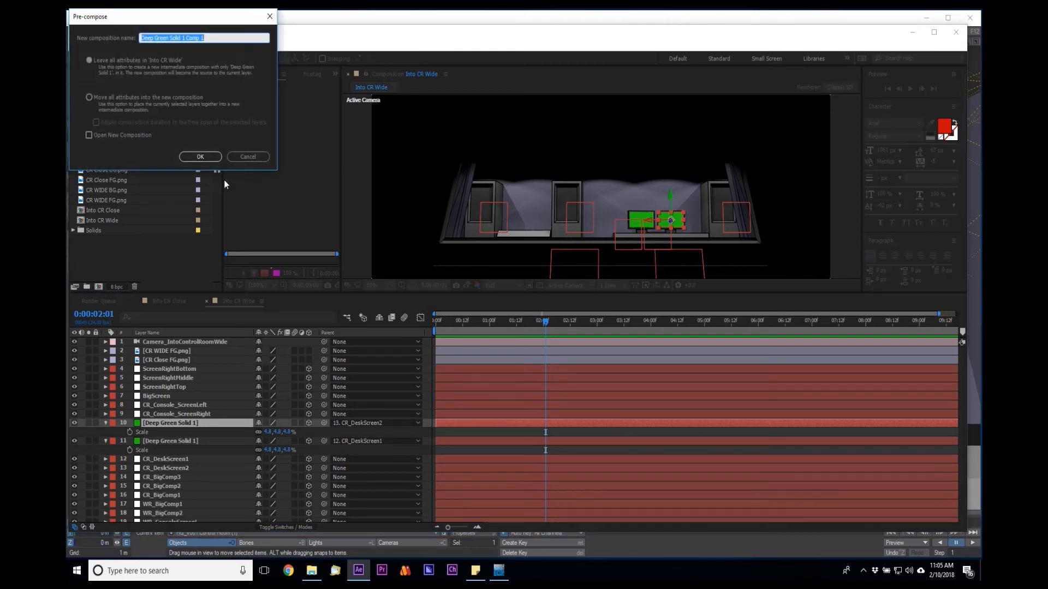
left_click(203, 158)
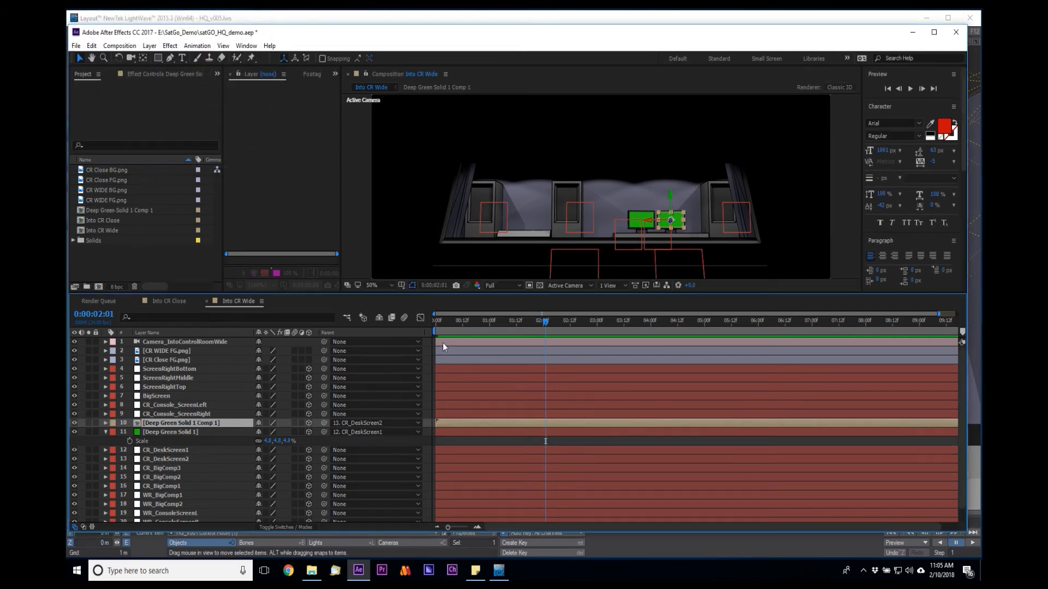
- Import CR Close BG.png into the project, place it above the solid inside Deep Green Solid 1 Comp 1, and return to Into CR Wide
double_click(195, 423)
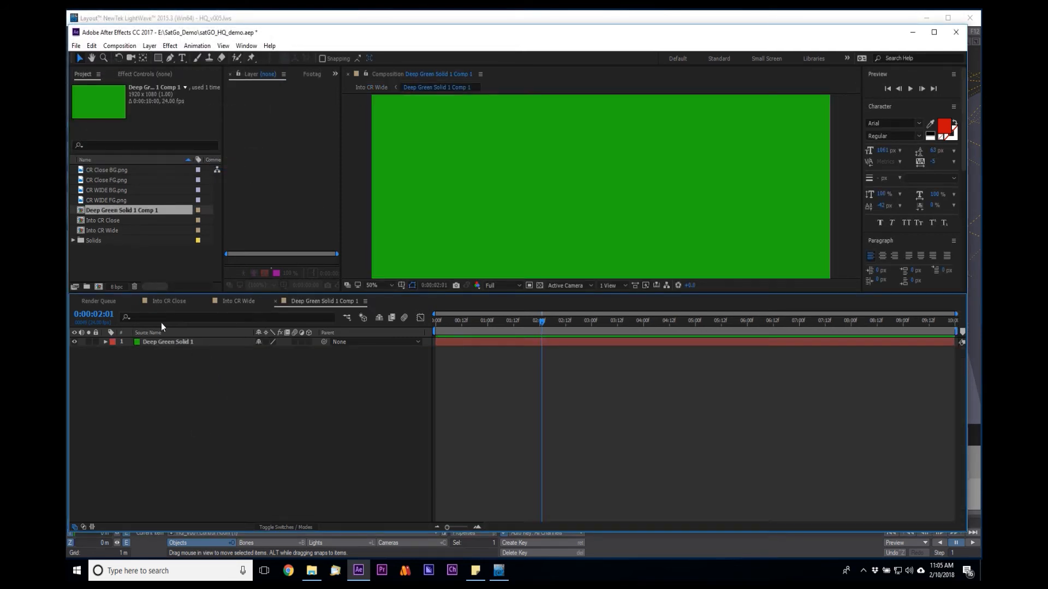
left_click(140, 258)
double_click(139, 257)
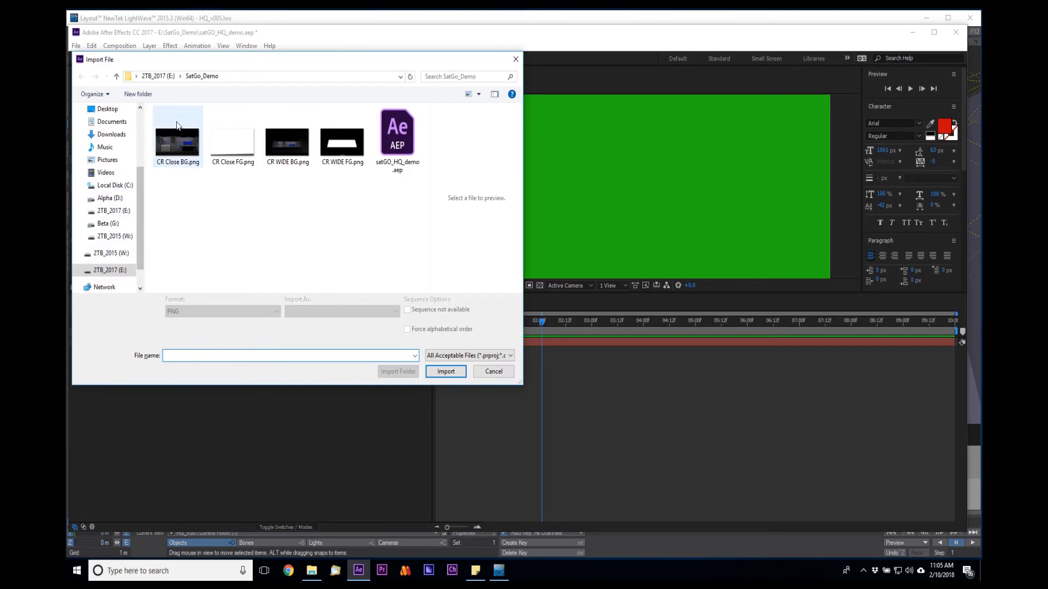
left_click(176, 140)
left_click(446, 364)
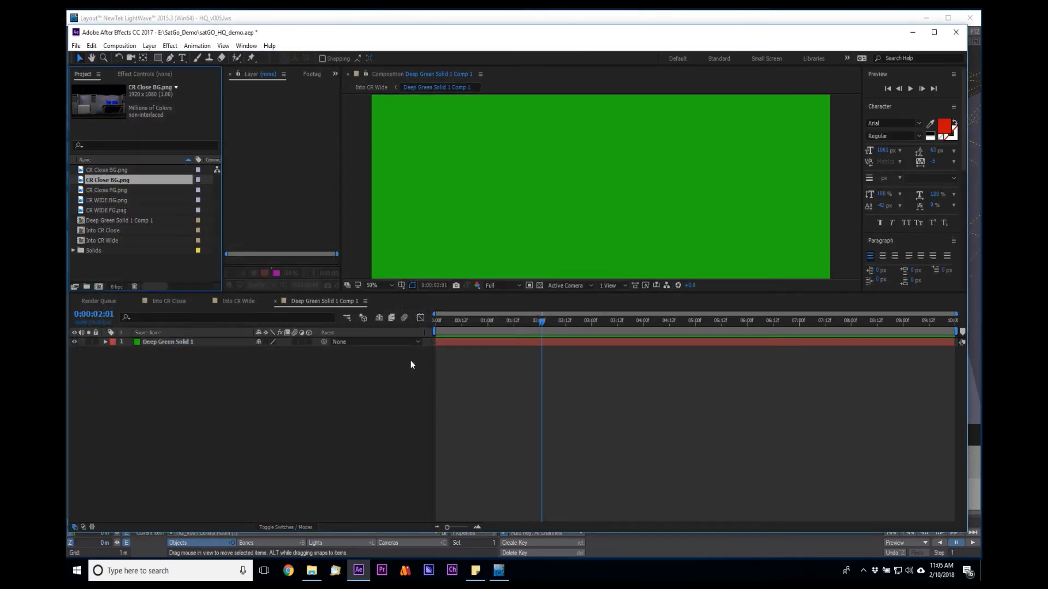
left_click_drag(133, 182, 154, 345)
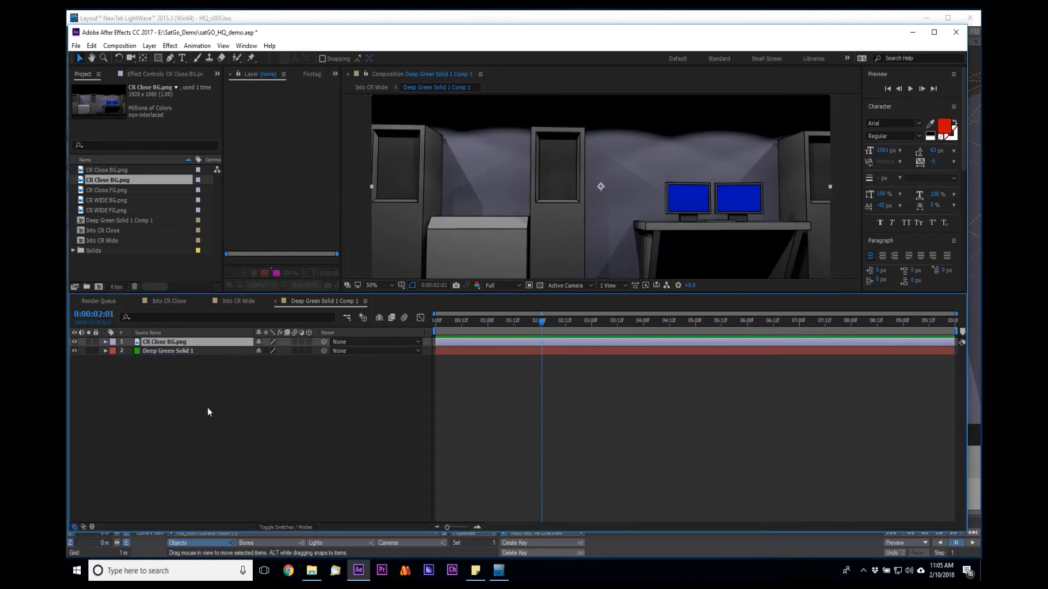
left_click(238, 300)
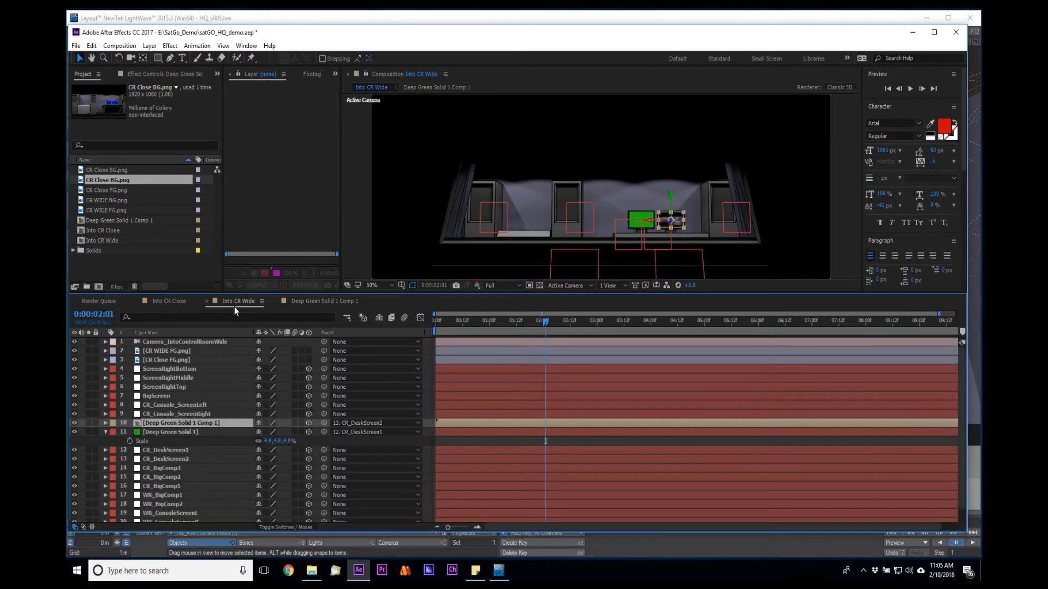
left_click(842, 263)
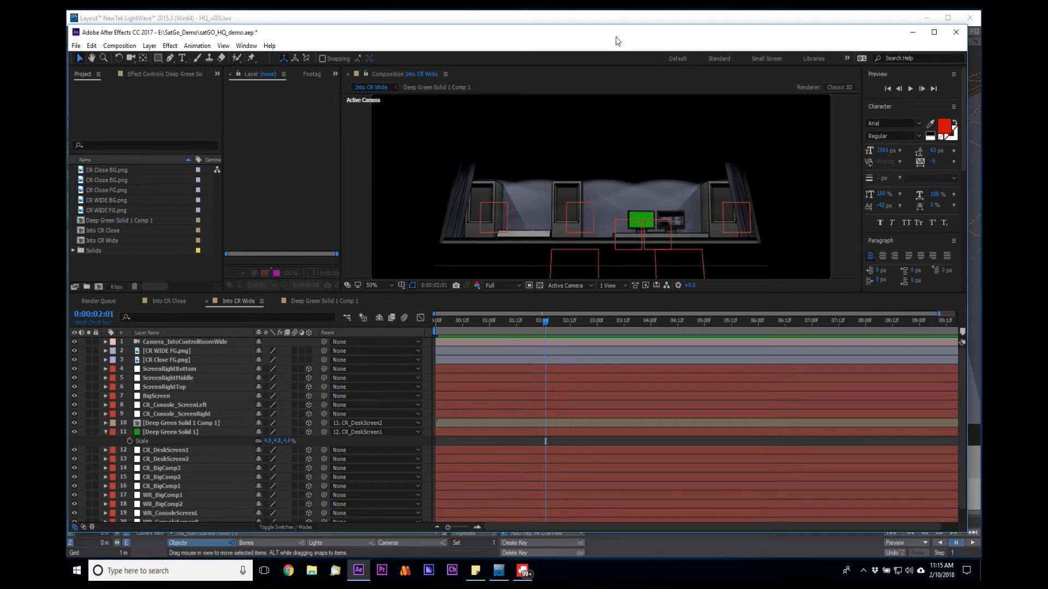
- Switch to LightWave Layout, select the proxyHuman:proxyHuman (1) object, and close the object list and render windows
left_click(375, 23)
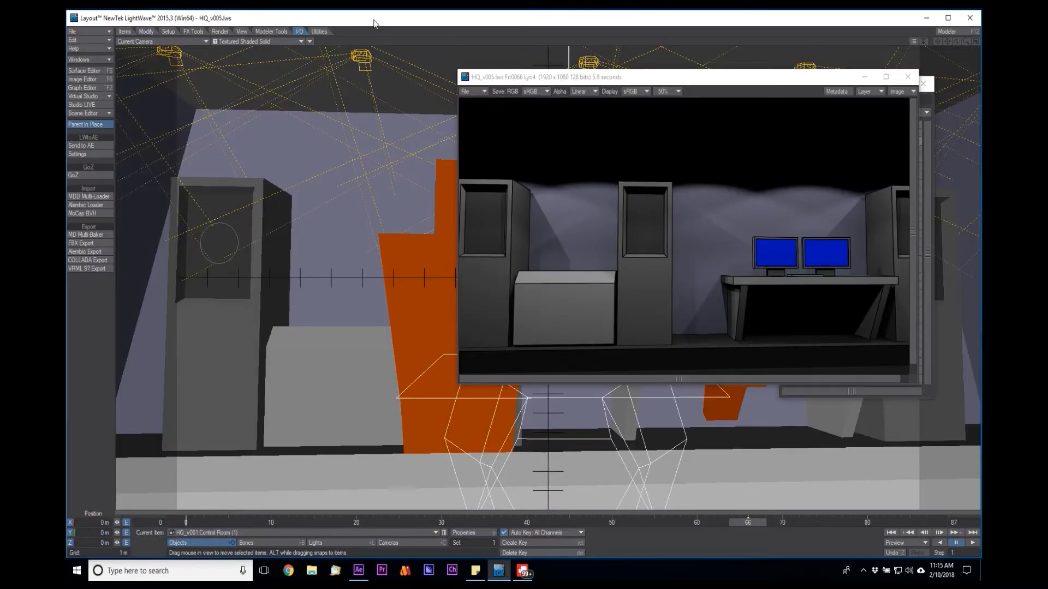
left_click(404, 275)
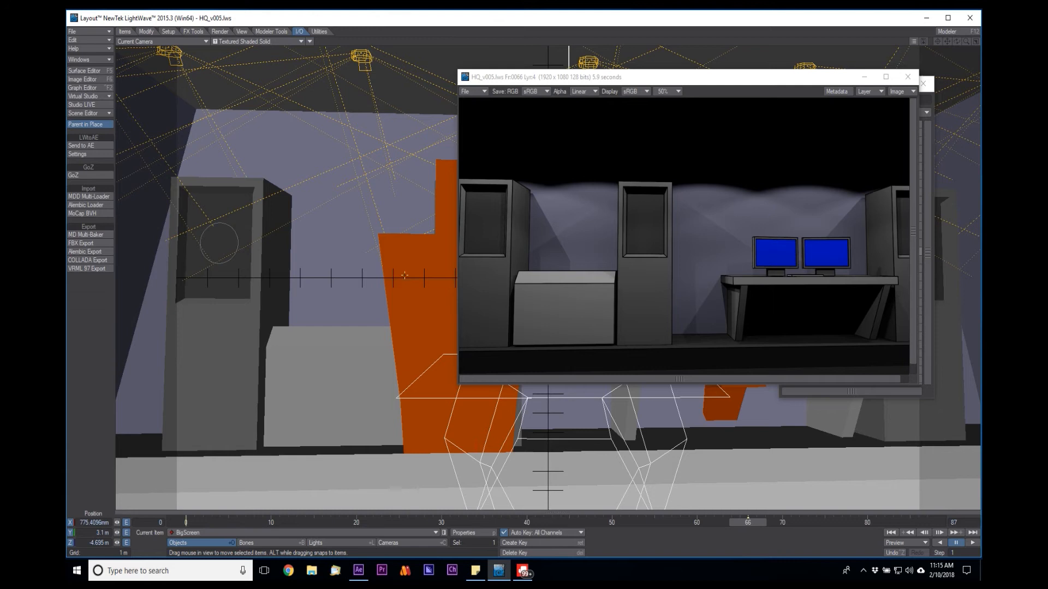
left_click(211, 531)
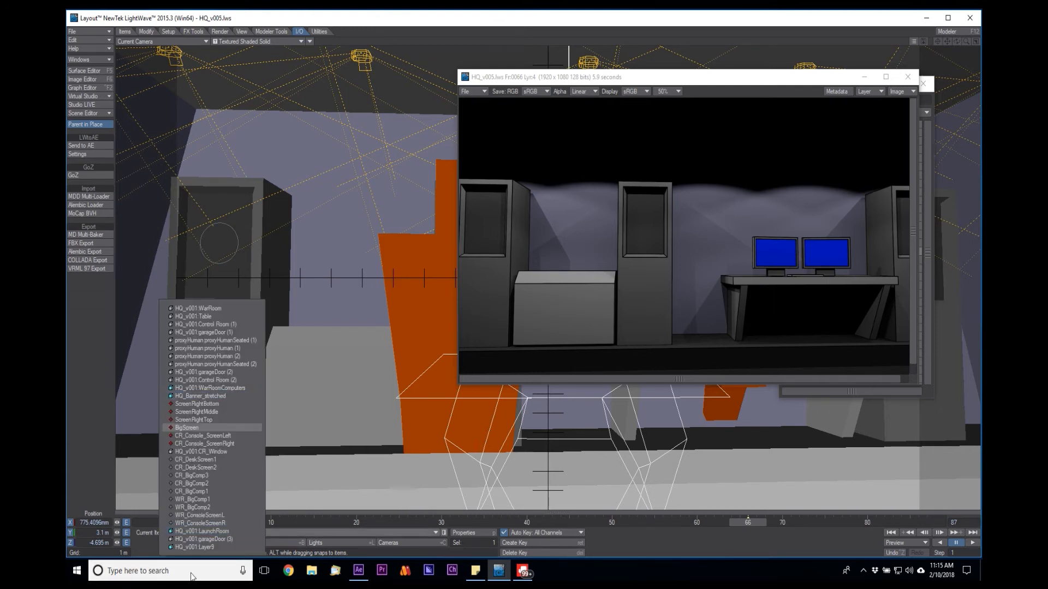
left_click(197, 499)
left_click(443, 533)
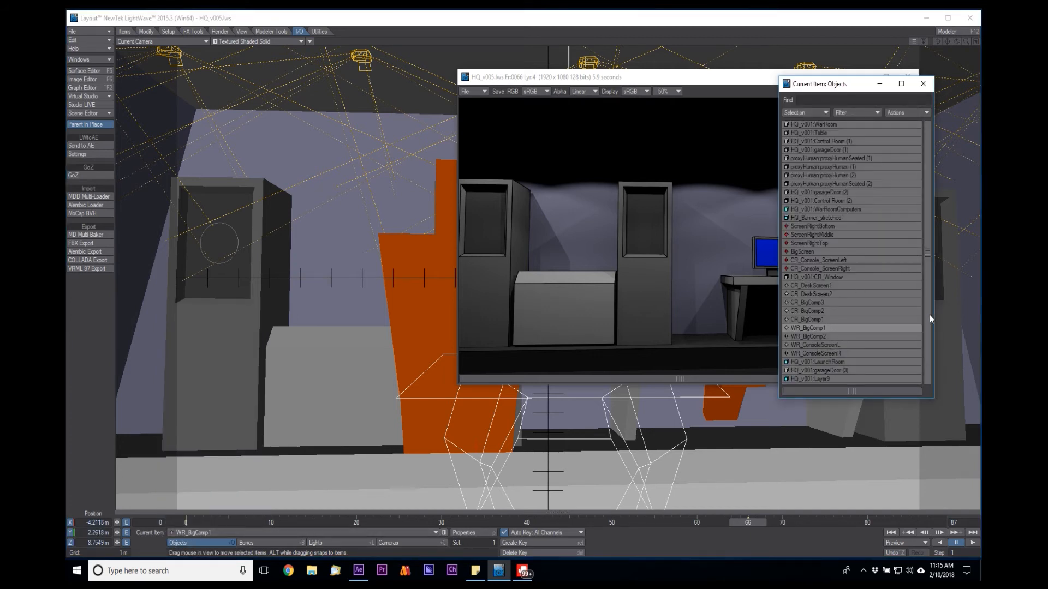
left_click(848, 167)
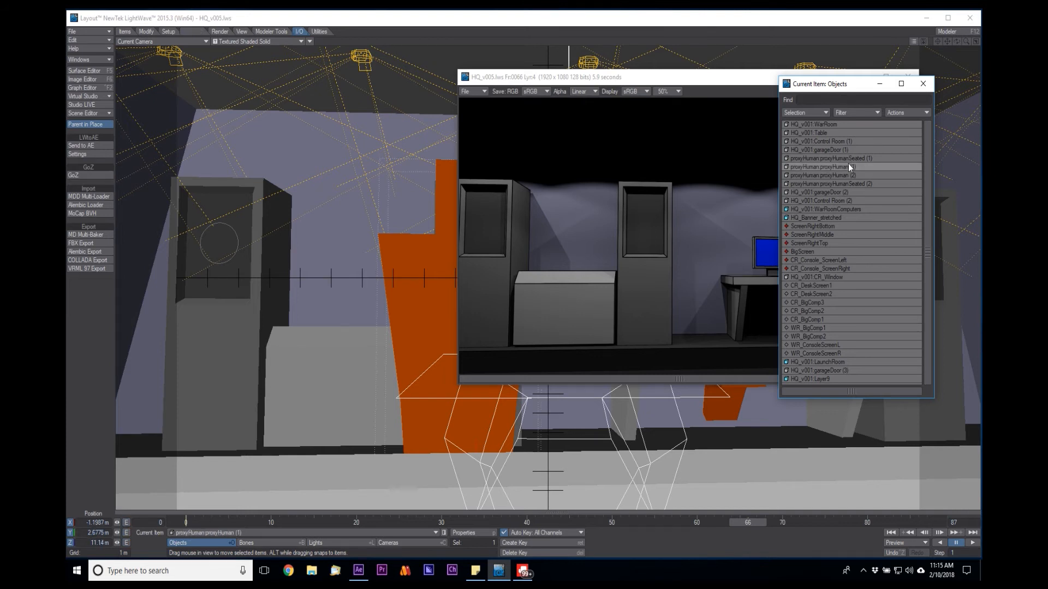
left_click(922, 84)
left_click(907, 76)
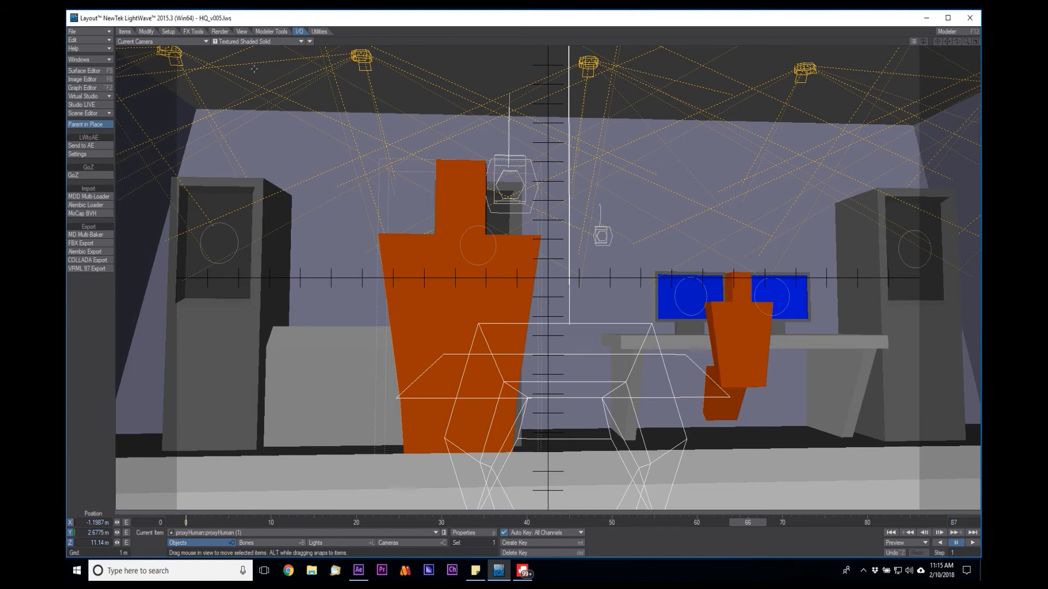
- Show the scene in Perspective view around the selected proxy human and send that object to After Effects
left_click(184, 43)
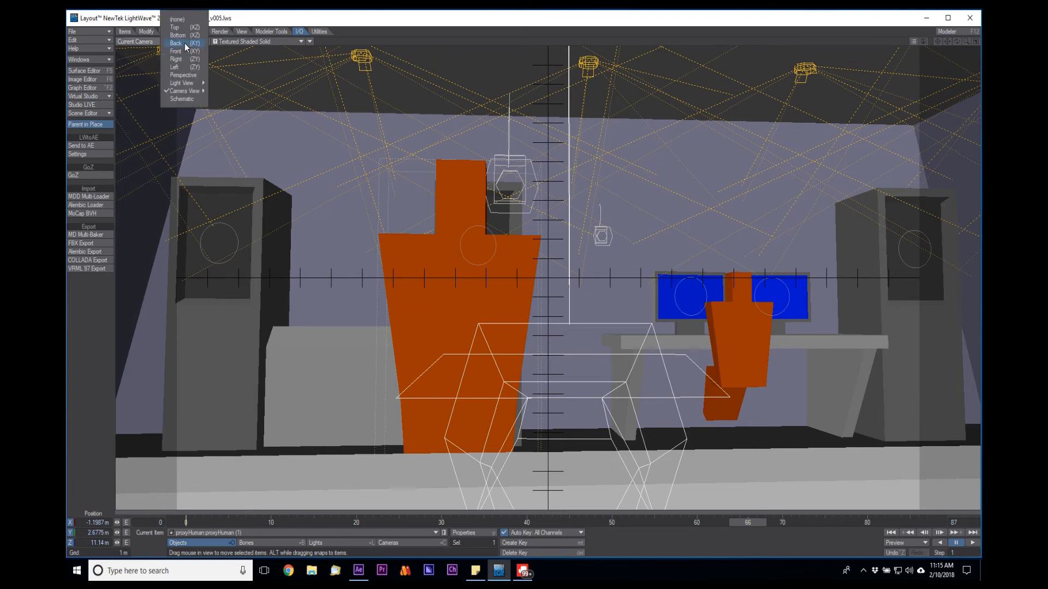
left_click(188, 74)
mouse_move(956, 41)
left_mouse_down()
mouse_move(940, 34)
mouse_move(958, 42)
left_mouse_up()
left_click(938, 42)
left_click_drag(966, 42, 975, 41)
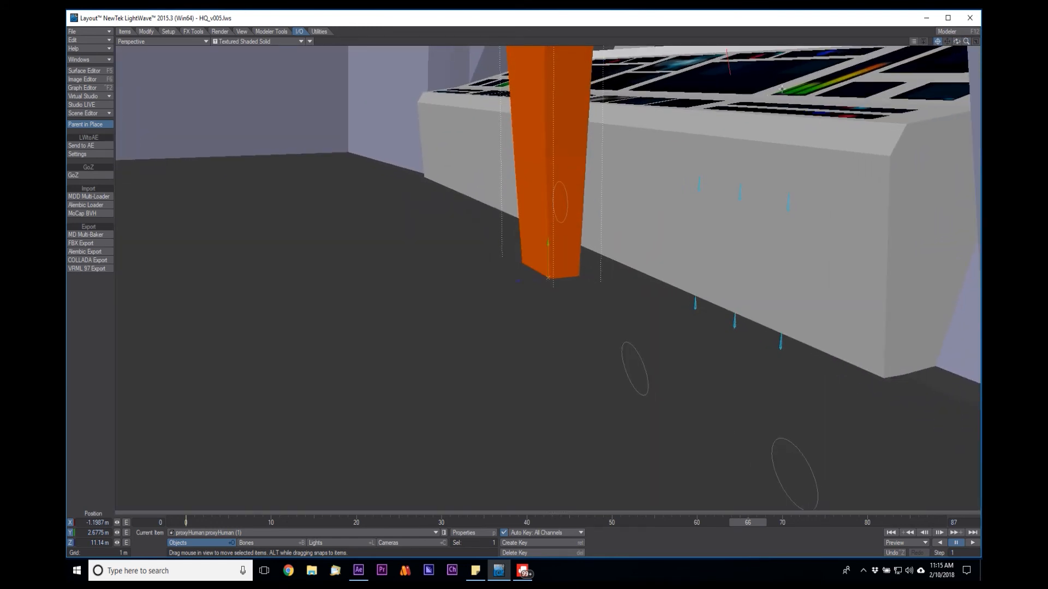
left_click(104, 144)
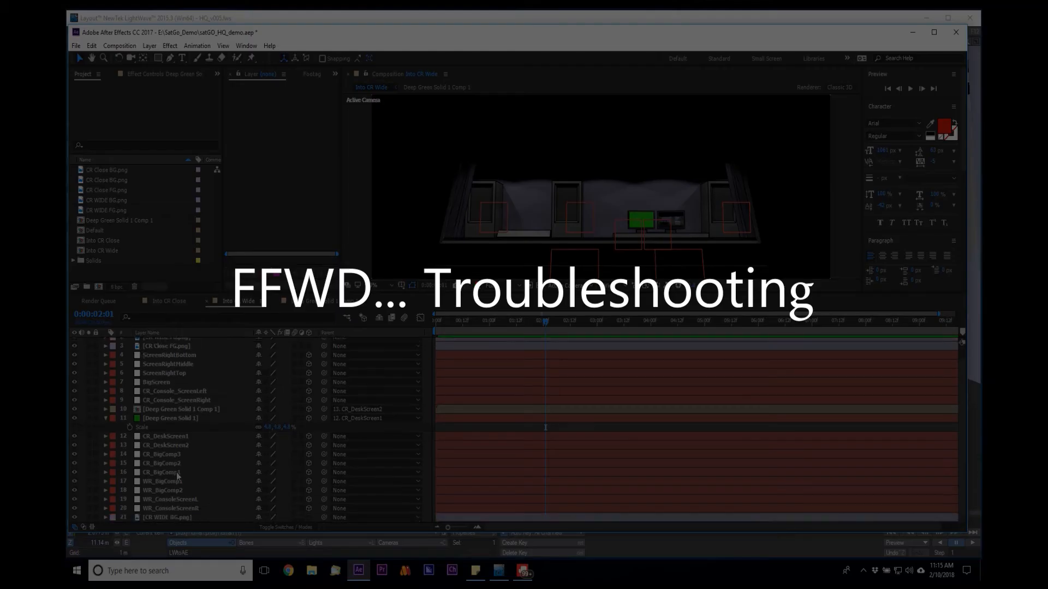
- Check the Into CR Wide layers, then return to LightWave and send proxyHuman:proxyHuman (1) to After Effects again
scroll(209, 344, "down", 1)
left_click(499, 571)
left_click(103, 145)
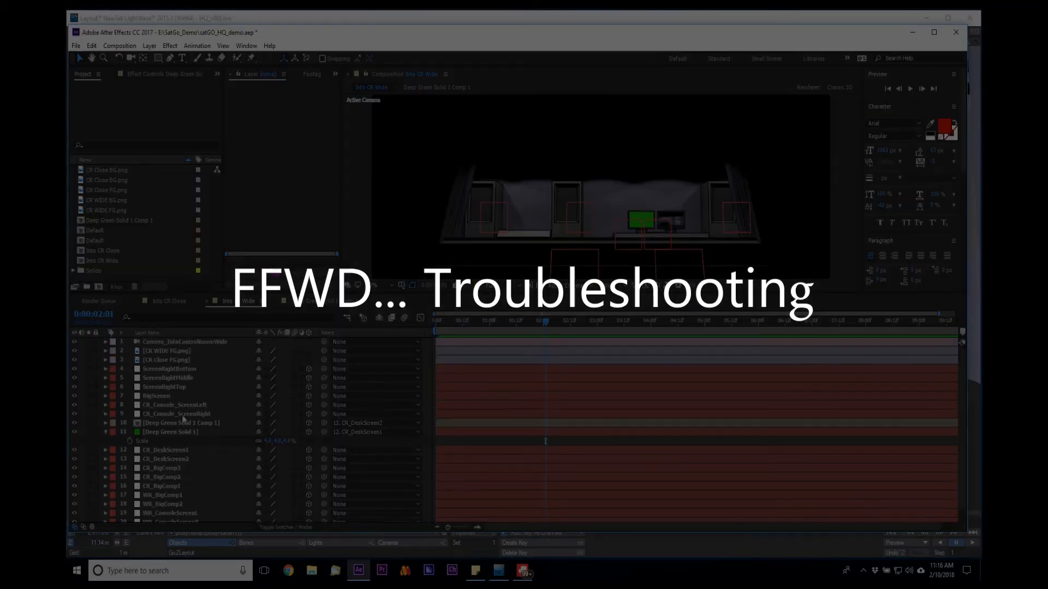
- Close the Deep Green Solid 1 Comp 1 timeline and open the second Default composition from the project
left_click(137, 301)
left_click(107, 210)
left_click(238, 301)
scroll(252, 398, "up", 1)
left_click(315, 302)
left_click(275, 301)
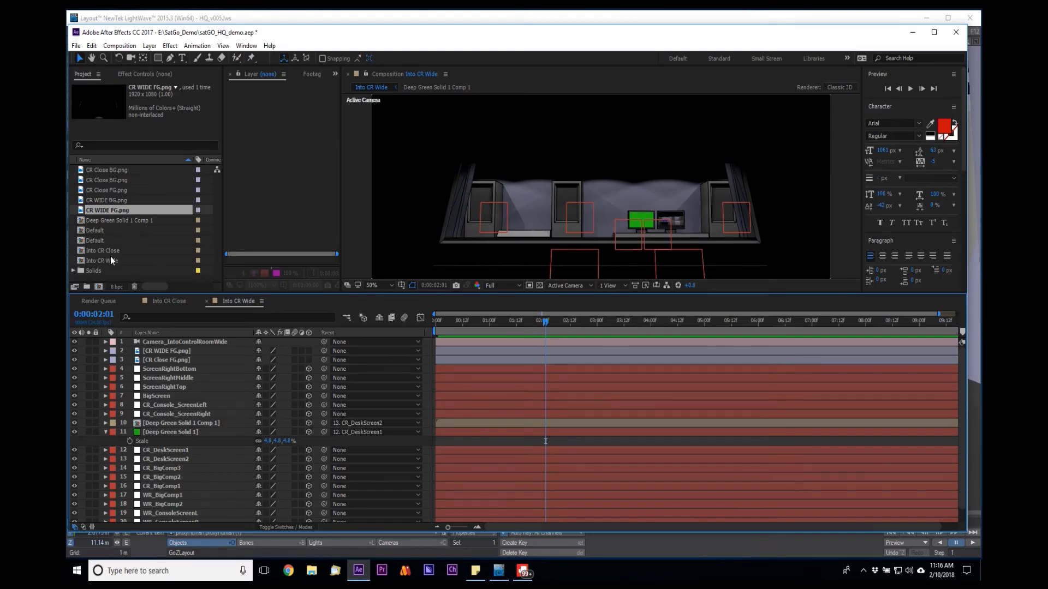
double_click(101, 240)
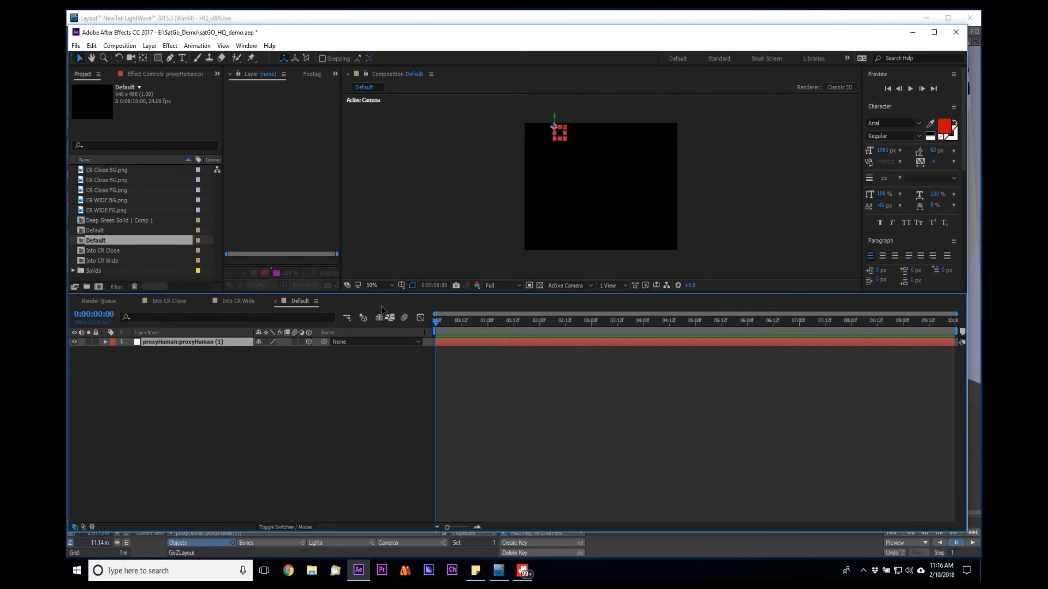
- Paste the proxyHuman:proxyHuman (1) null into the Into CR Wide and Into CR Close compositions
left_click(238, 301)
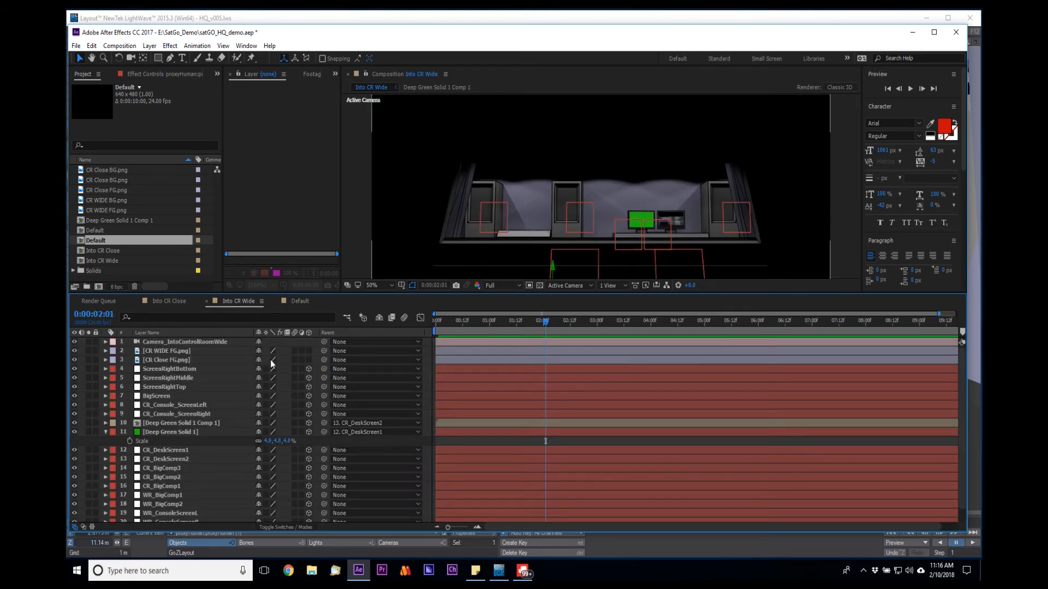
left_click(169, 301)
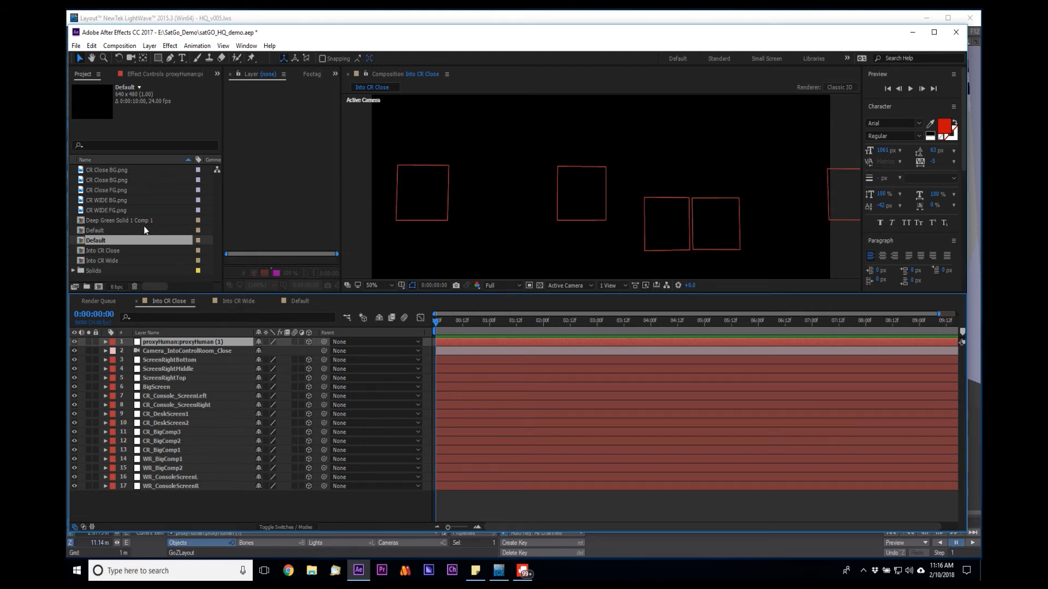
- Import Spencer_Back.png and Spencer_Body_Front_Angle.png from the Spencer folder as footage
key("ctrl+i")
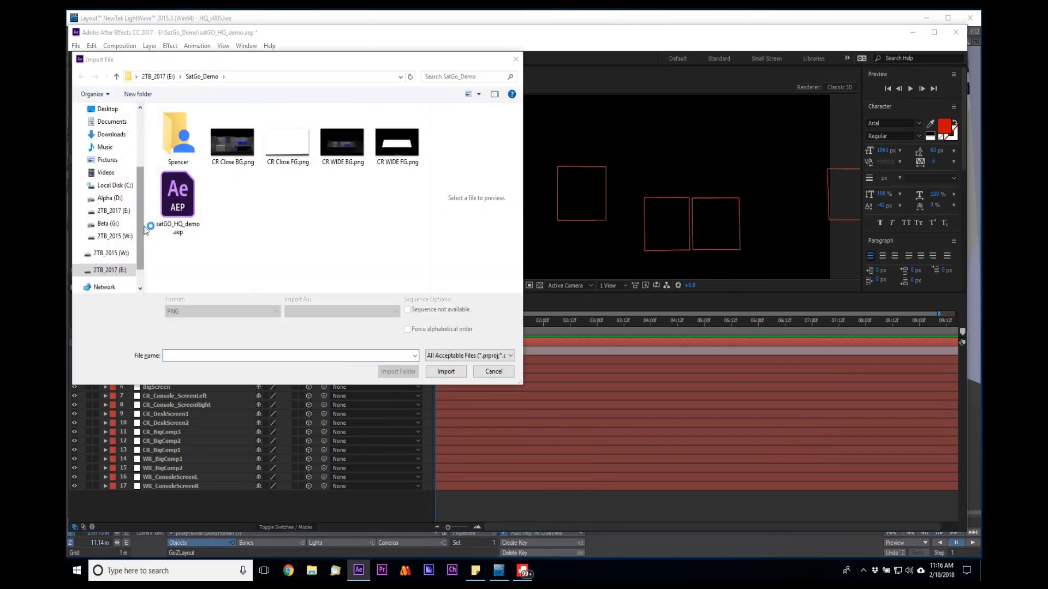
double_click(189, 135)
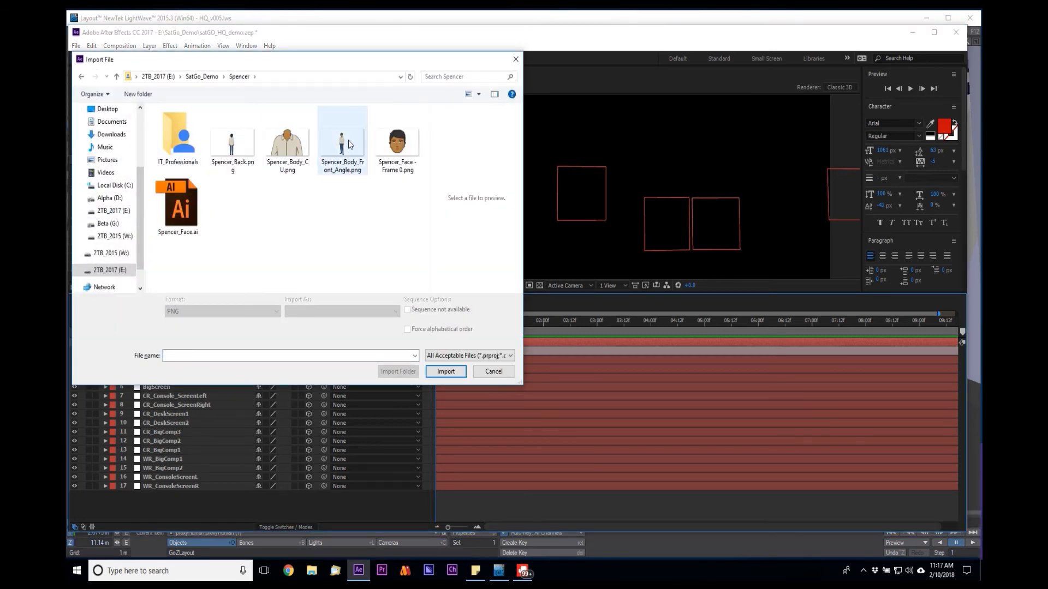
left_click(247, 155)
left_click(342, 146, "ctrl")
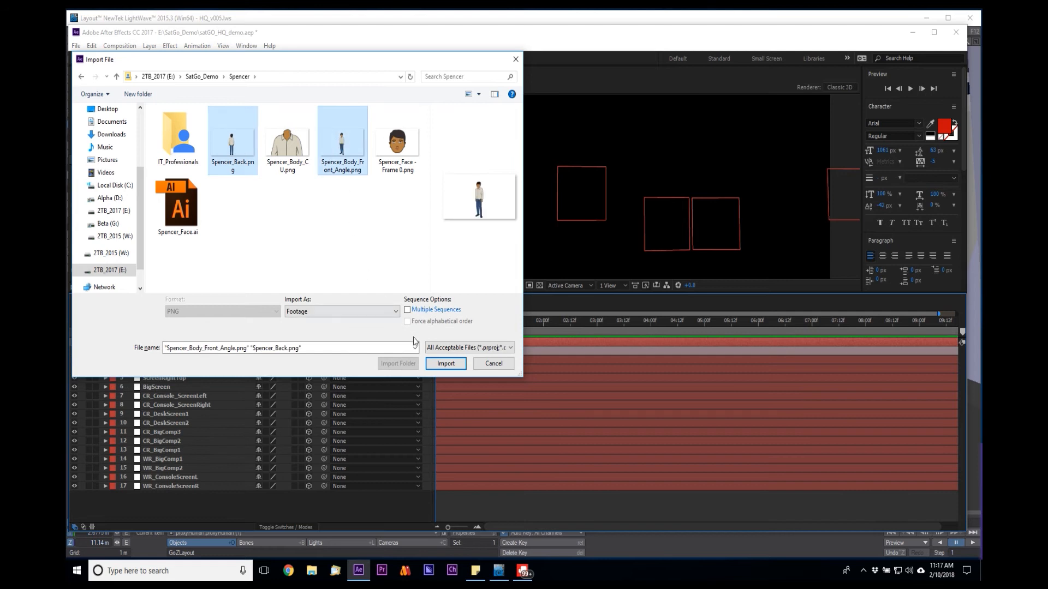
left_click(445, 363)
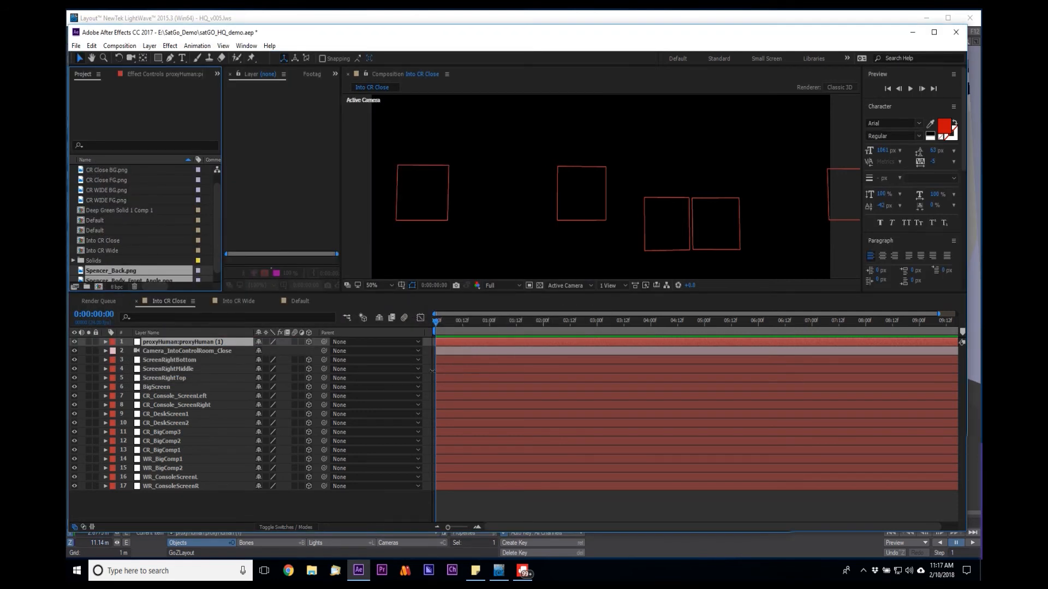
- Add Spencer_Body_Front_Angle.png to Into CR Close as a 3D layer parented to proxyHuman:proxyHuman (1), with the camera layer above it
left_click(233, 499)
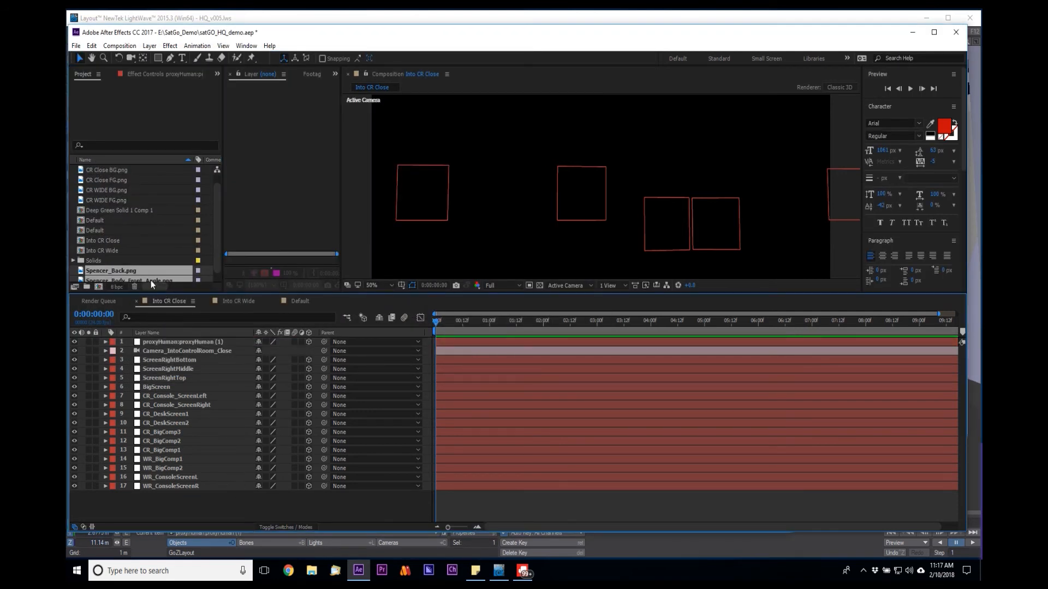
left_click(144, 254)
left_click_drag(135, 280, 198, 342)
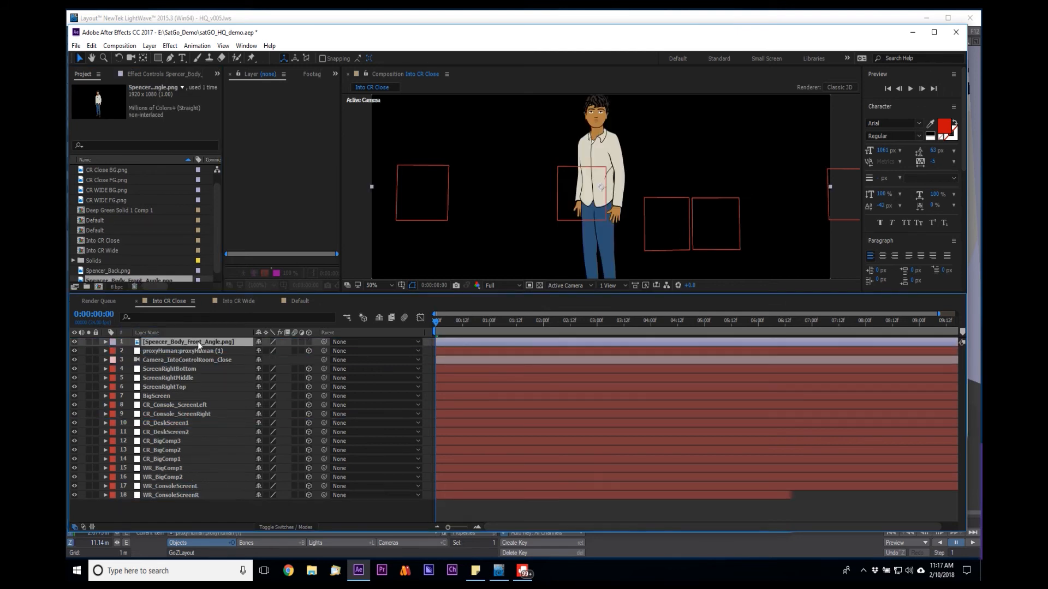
left_click_drag(324, 342, 217, 341)
left_click(210, 356)
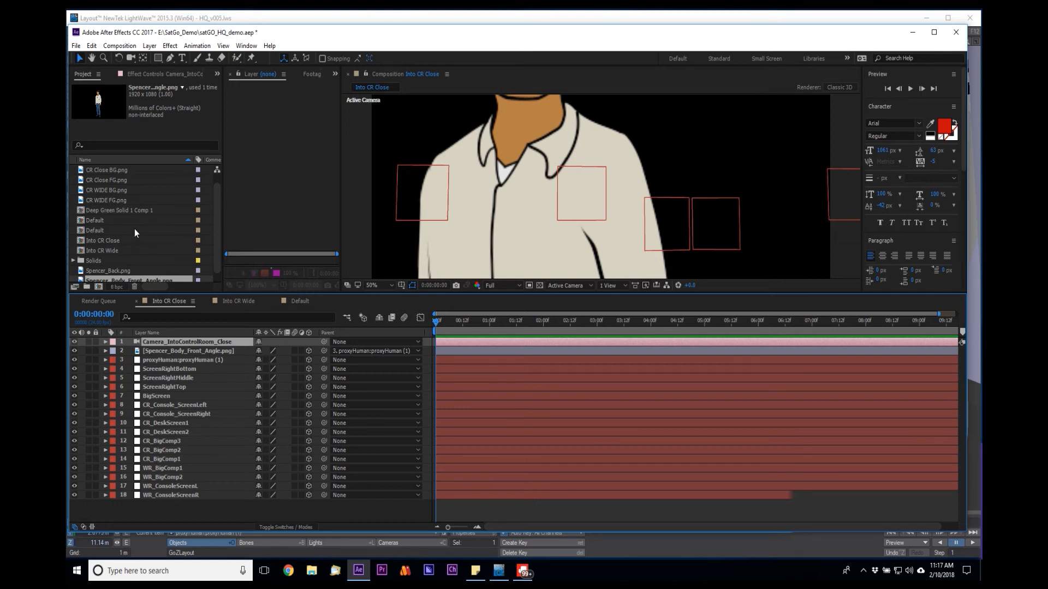
- Add CR Close FG.png as the uppermost layer and CR Close BG.png as the lowest layer of Into CR Close
left_click(116, 238)
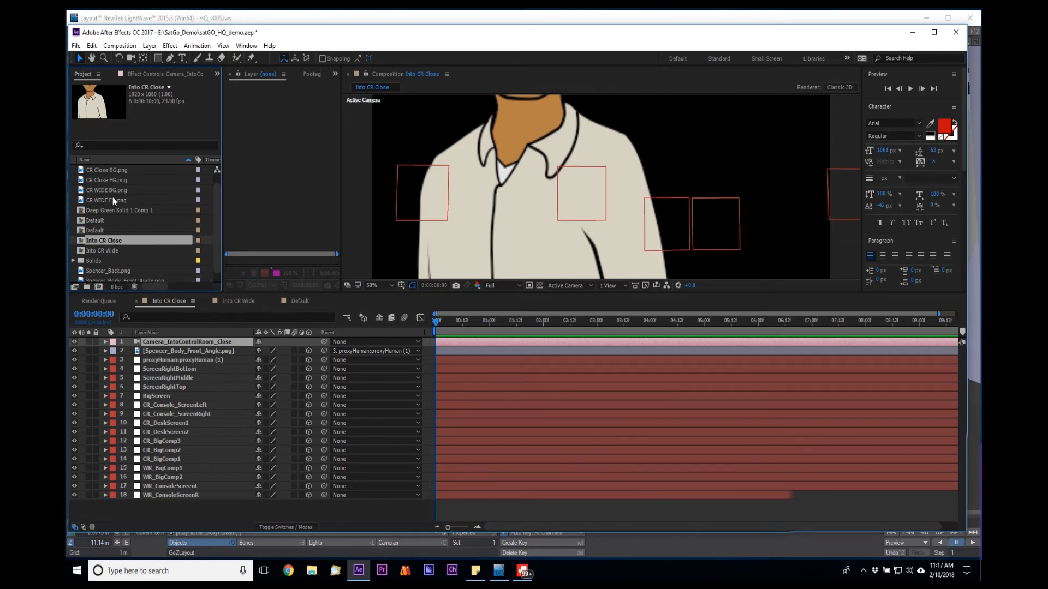
scroll(112, 198, "up", 1)
left_click_drag(115, 191, 121, 343)
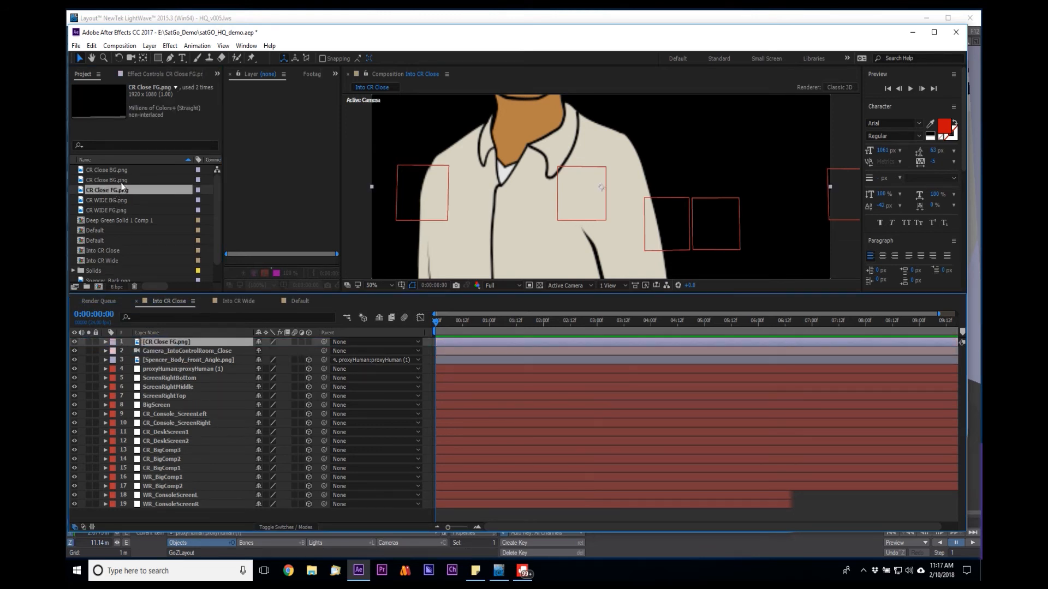
left_click_drag(122, 179, 93, 510)
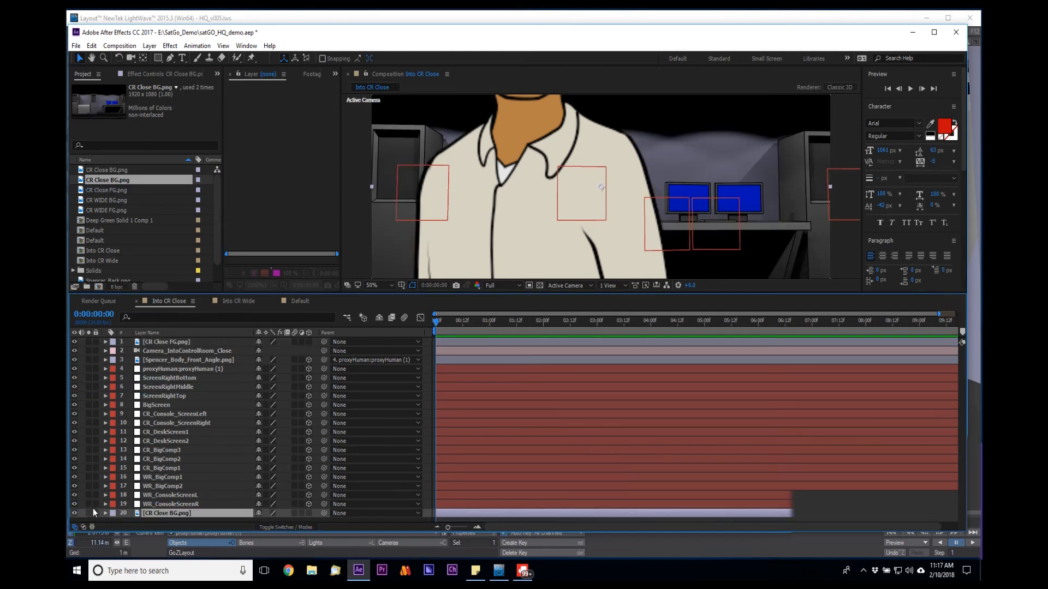
- Scale the Spencer_Body_Front_Angle.png layer to 58%
key("comma")
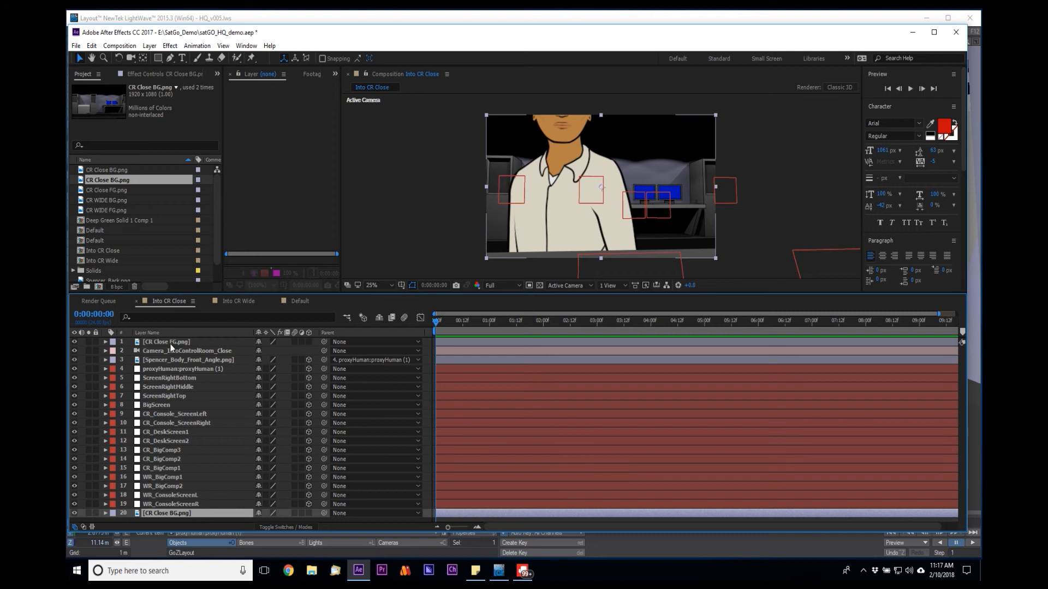
left_click(163, 360)
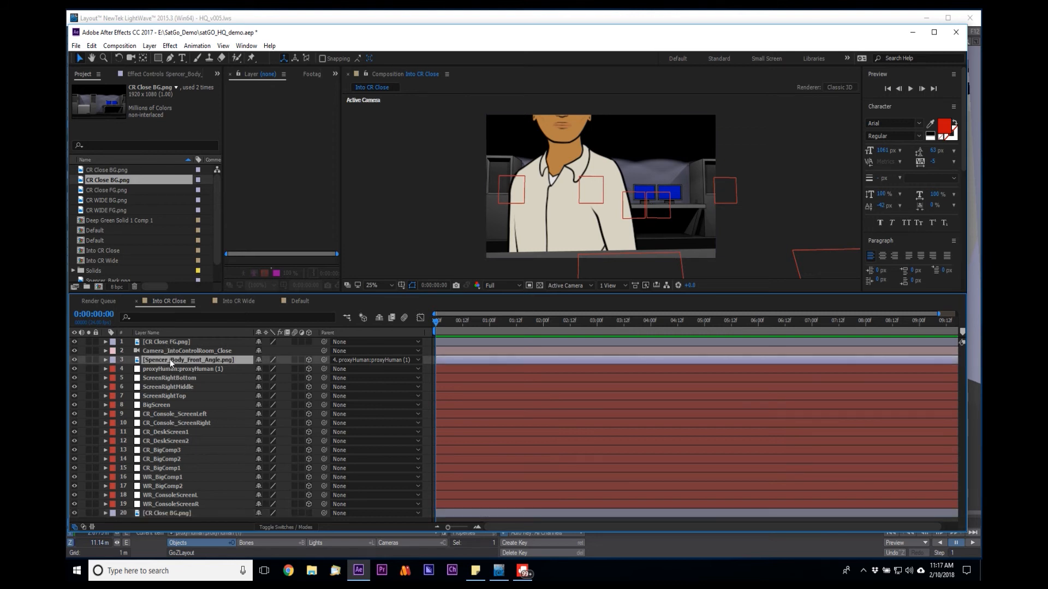
key("s")
left_click_drag(271, 369, 259, 369)
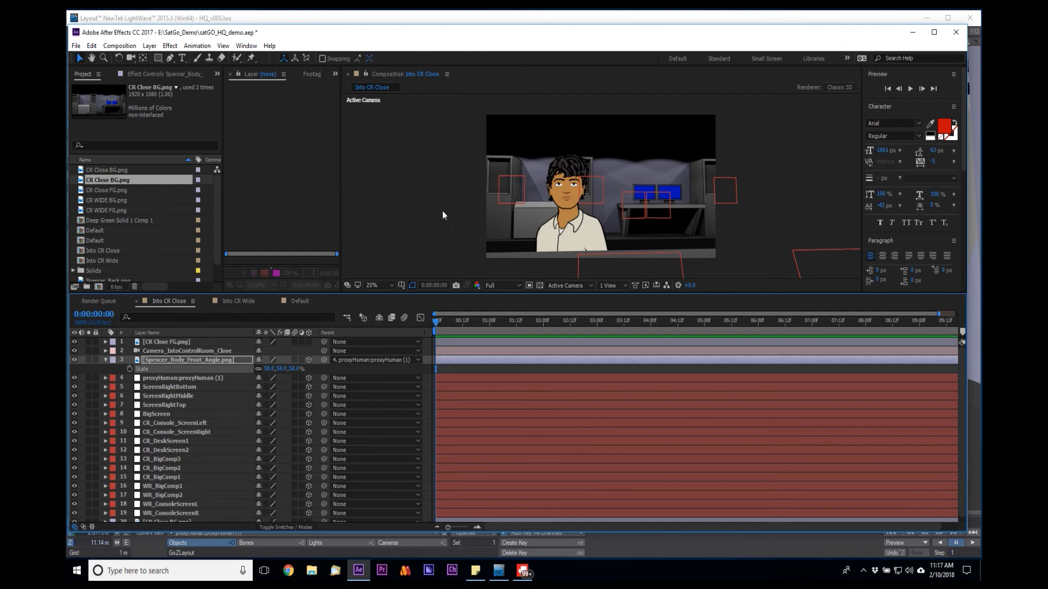
- Move the Spencer_Body_Front_Angle.png anchor point down to the character's feet and scale the layer to about 28%
scroll(442, 210, "down", 3)
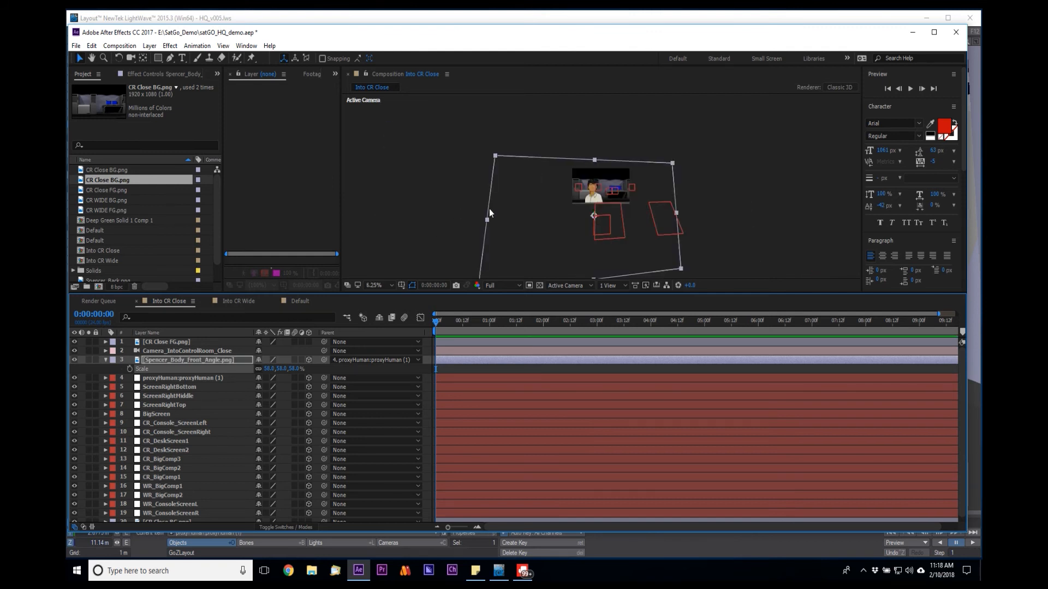
key("a")
left_click_drag(279, 370, 564, 316)
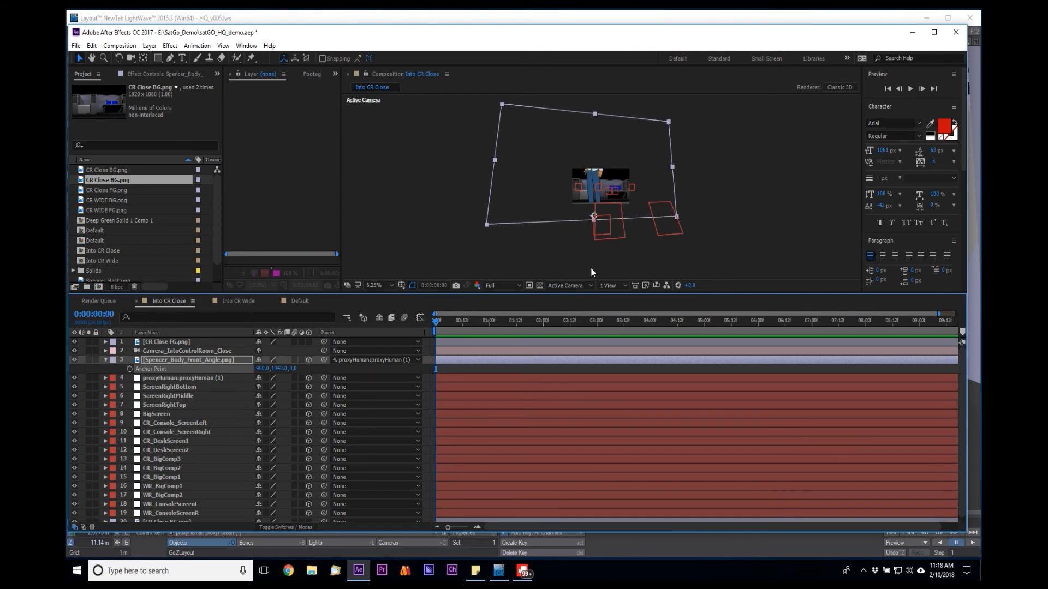
key("s")
mouse_move(282, 370)
left_mouse_down()
mouse_move(261, 371)
mouse_move(272, 376)
left_mouse_up()
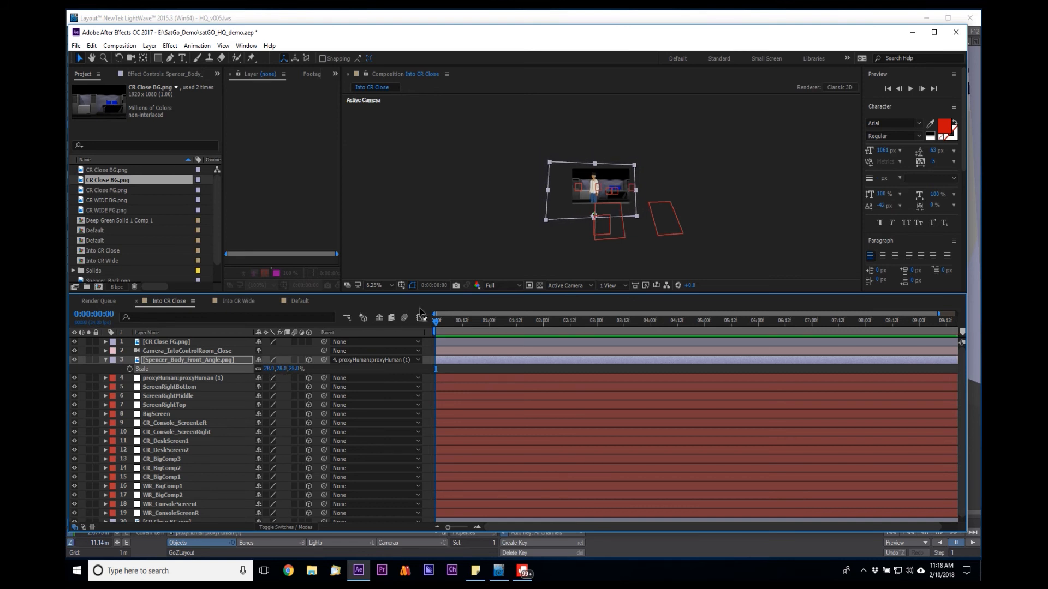
scroll(623, 172, "up", 3)
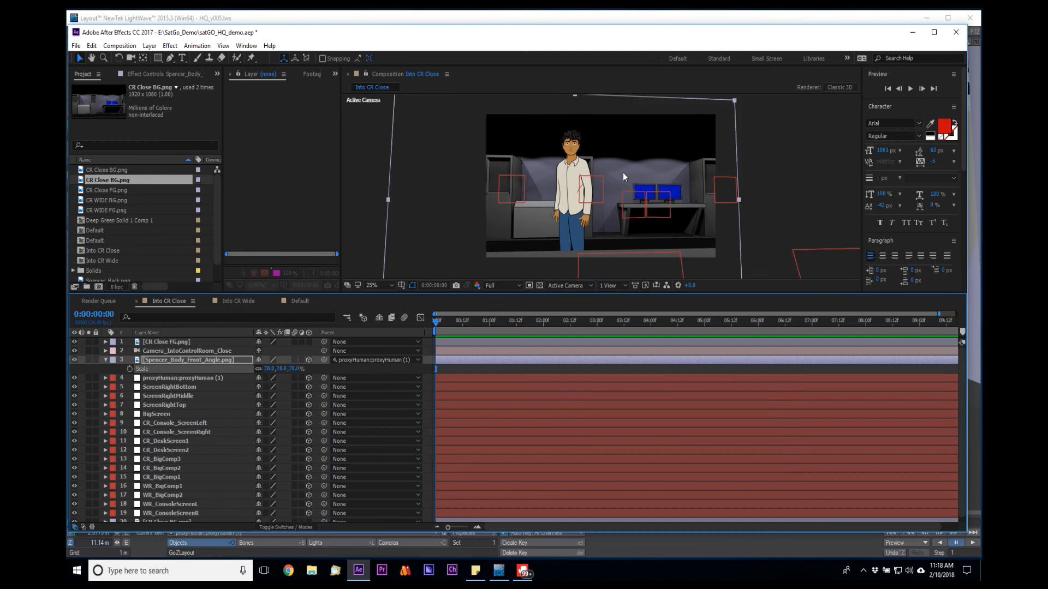
- Enlarge the Spencer_Body_Front_Angle.png layer and set its anchor point to 960, 819, 0
scroll(623, 173, "down", 2)
left_click_drag(278, 369, 131, 406)
key("a")
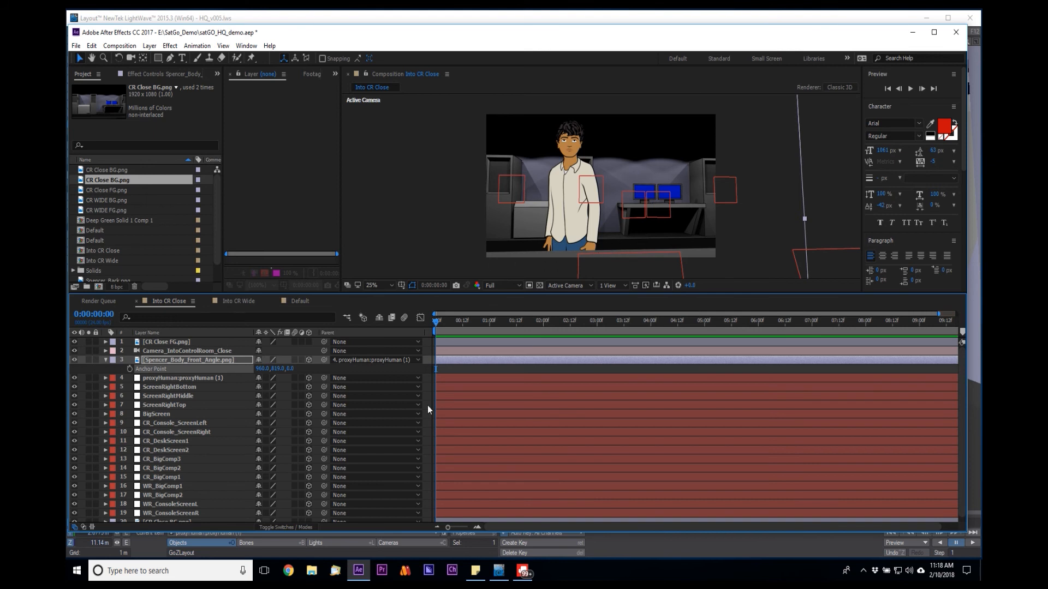
- Draw a four-point Pen mask around the character that cuts him off at the foreground edge, and extend its lower corners outward
left_click(208, 353)
left_click(208, 361)
left_click(170, 58)
left_click(521, 108)
left_click(532, 240)
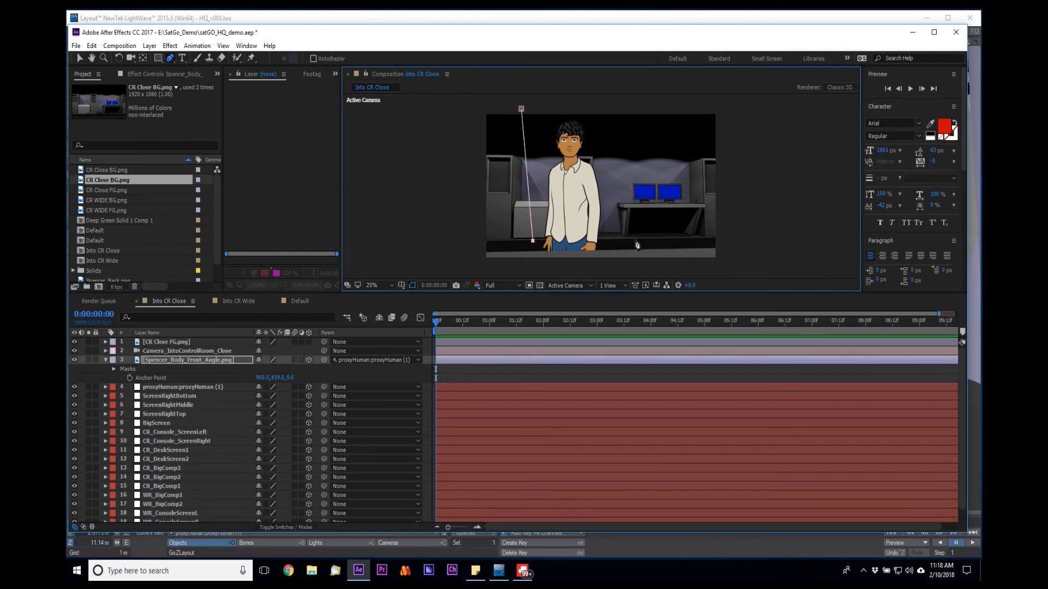
left_click(641, 239)
left_click(630, 106)
left_click(521, 110)
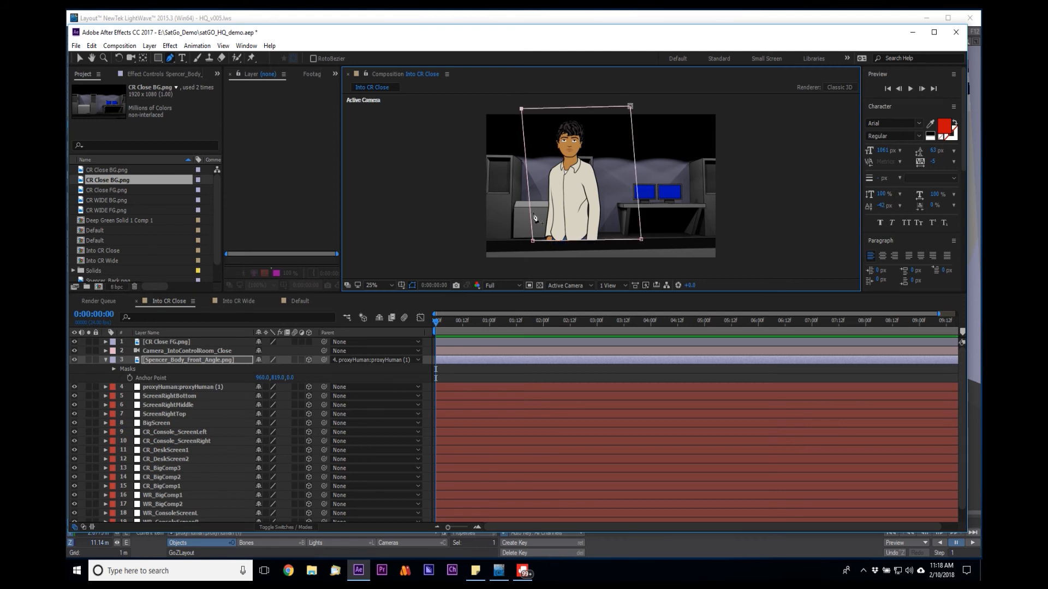
left_click_drag(532, 241, 458, 244)
left_click_drag(643, 239, 649, 240)
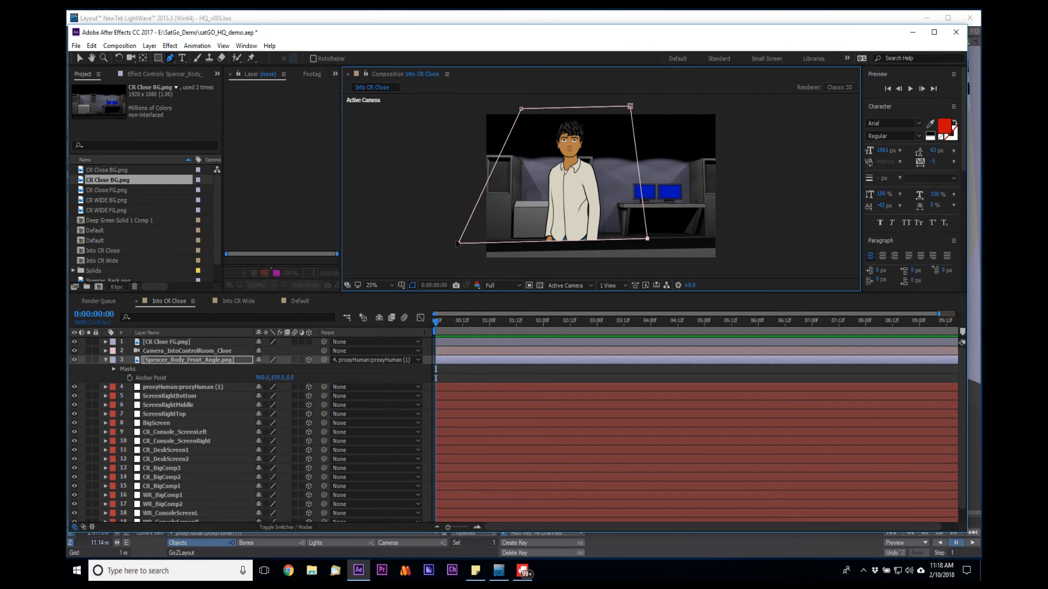
- Copy the Deep Green Solid 1 and Deep Green Solid 1 Comp 1 layers from Into CR Wide into Into CR Close
left_click(233, 301)
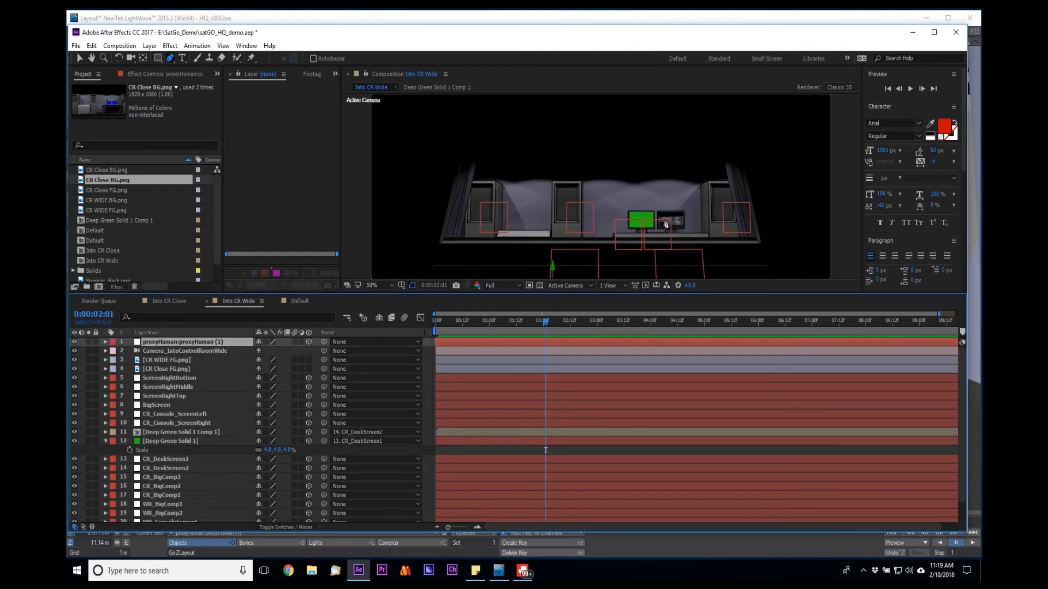
left_click(186, 441)
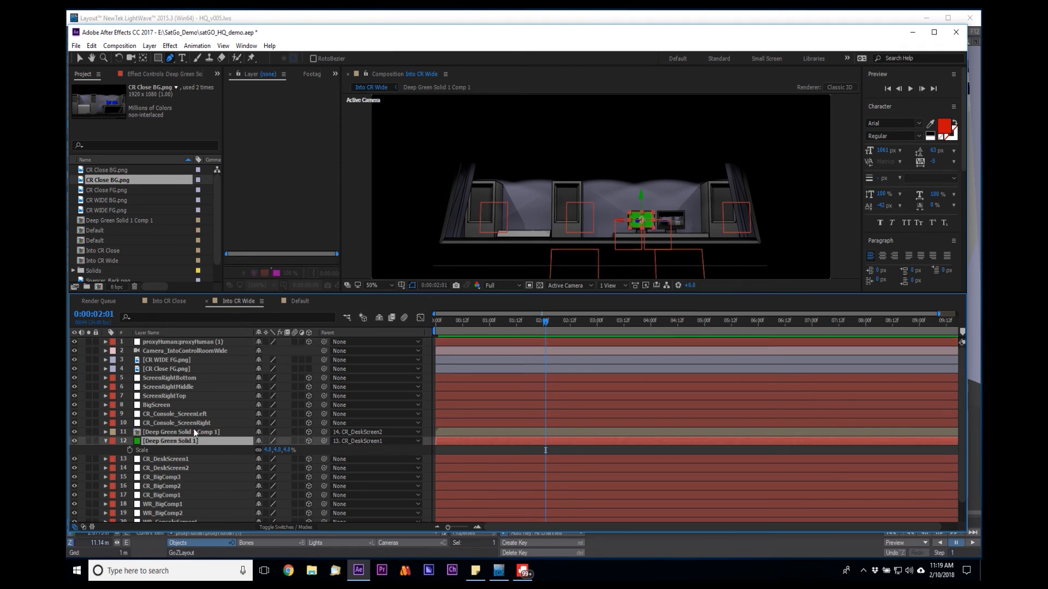
left_click(193, 428, "shift")
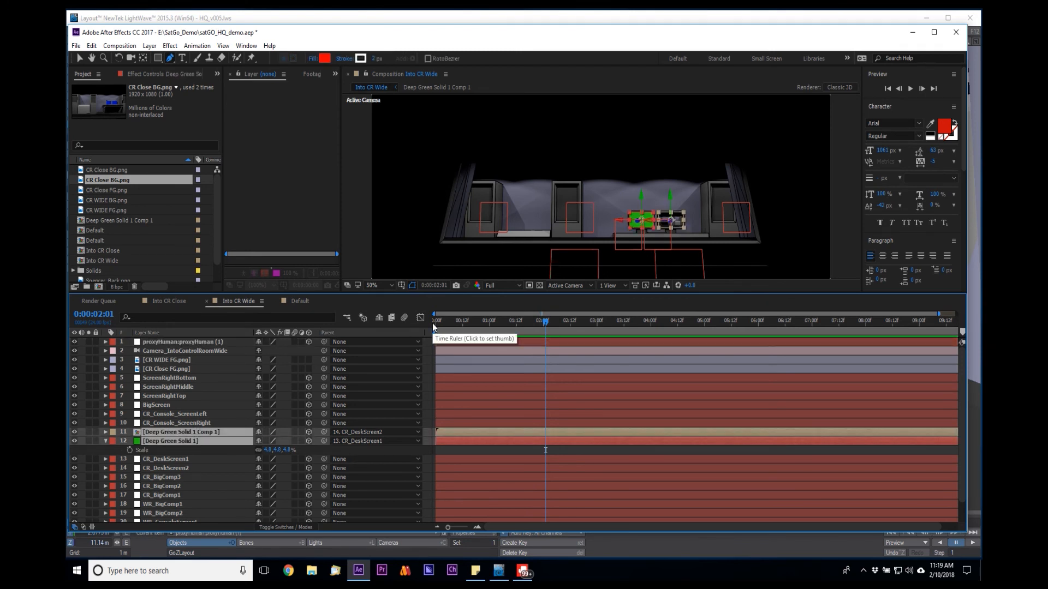
left_click(170, 301)
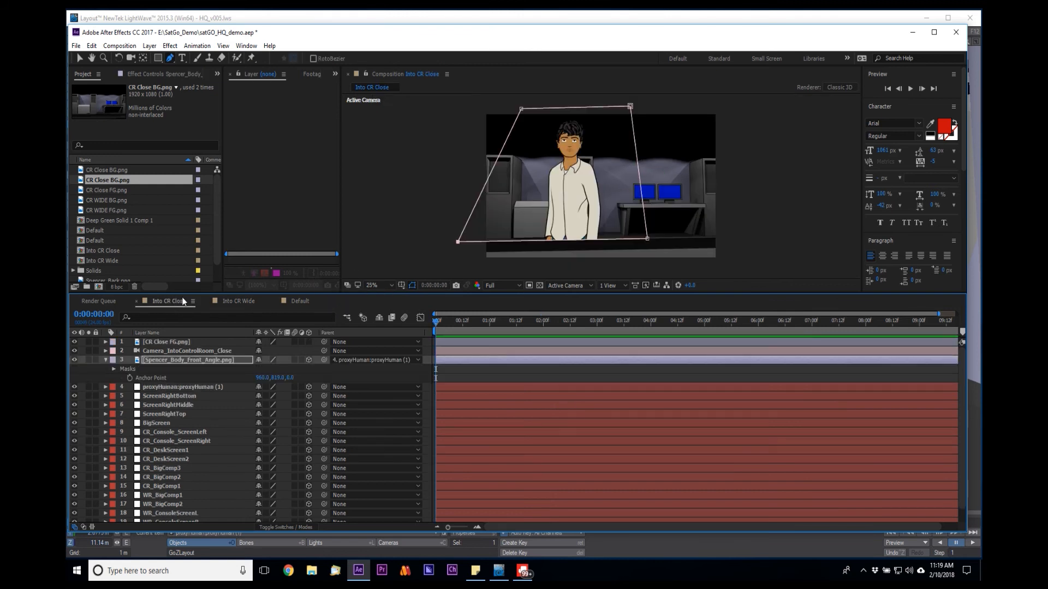
key("ctrl+v")
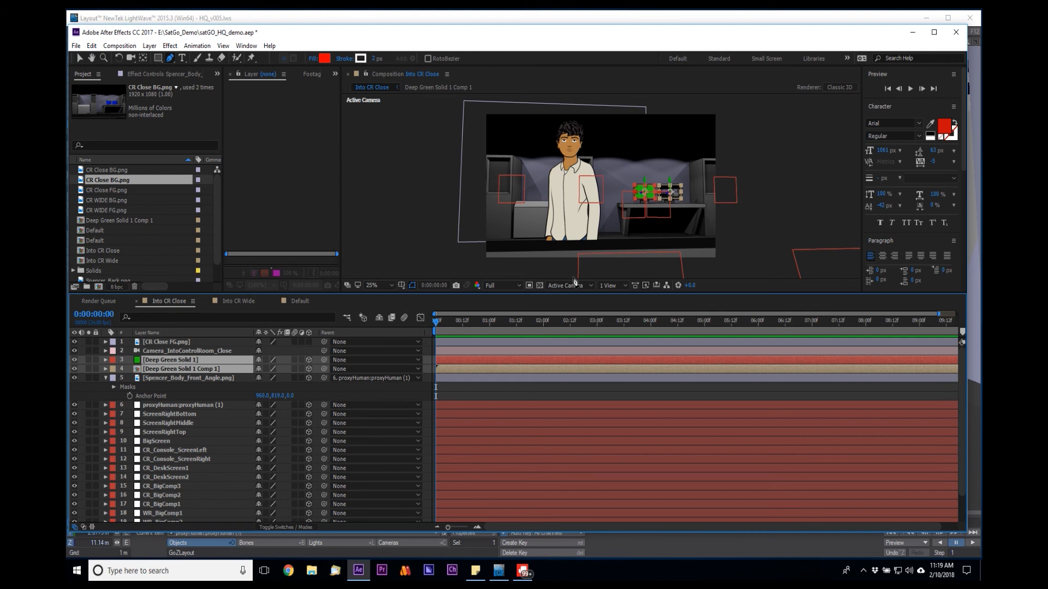
- Copy the masked Spencer_Body_Front_Angle.png layer into Into CR Wide and place it directly below CR WIDE FG.png
left_click(180, 376)
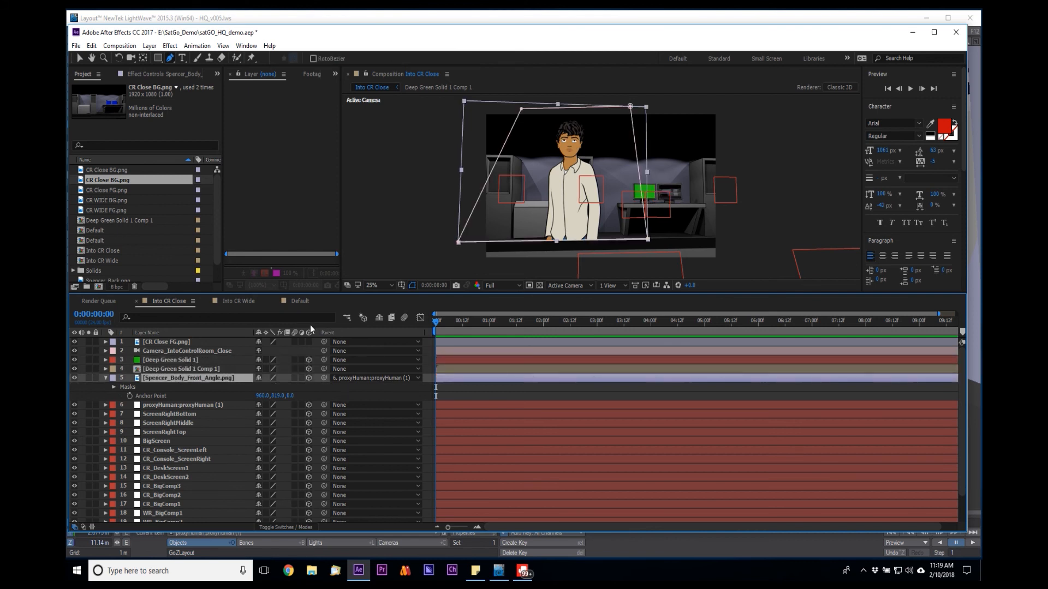
left_click(240, 300)
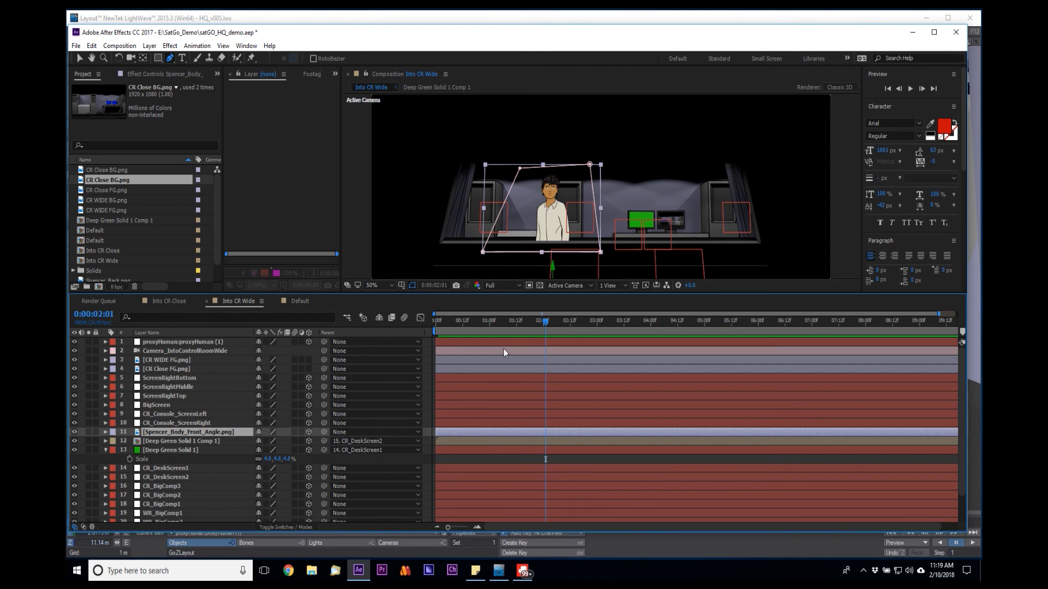
left_click(187, 424)
left_click(193, 435)
left_click(74, 433)
left_click(74, 432)
left_click_drag(164, 432, 160, 369)
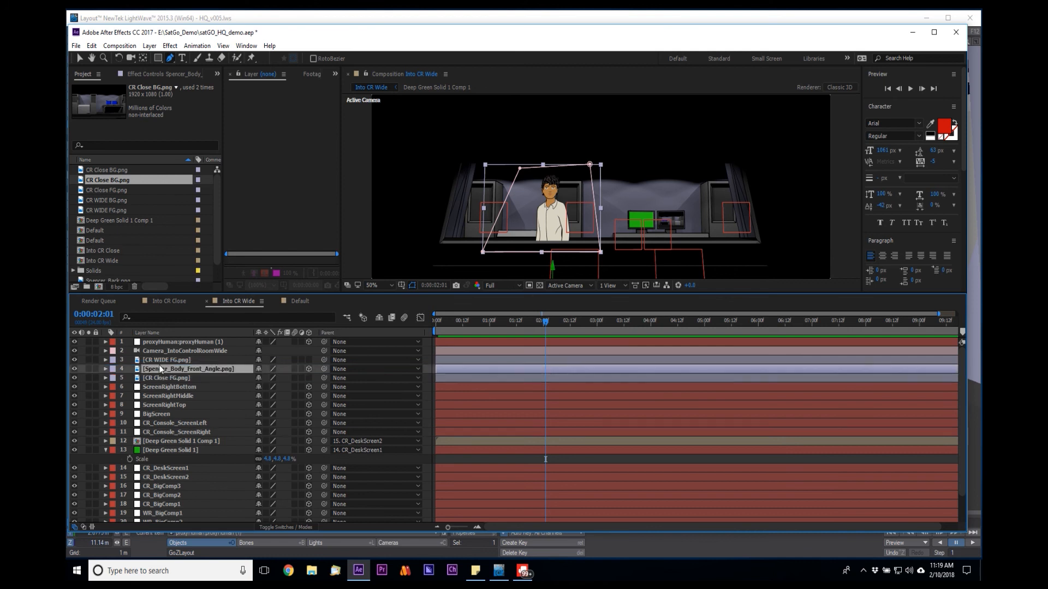
- Toggle the visibility of CR WIDE FG.png to compare how the foreground covers the character
left_click(76, 359)
left_click(75, 359)
left_click(76, 359)
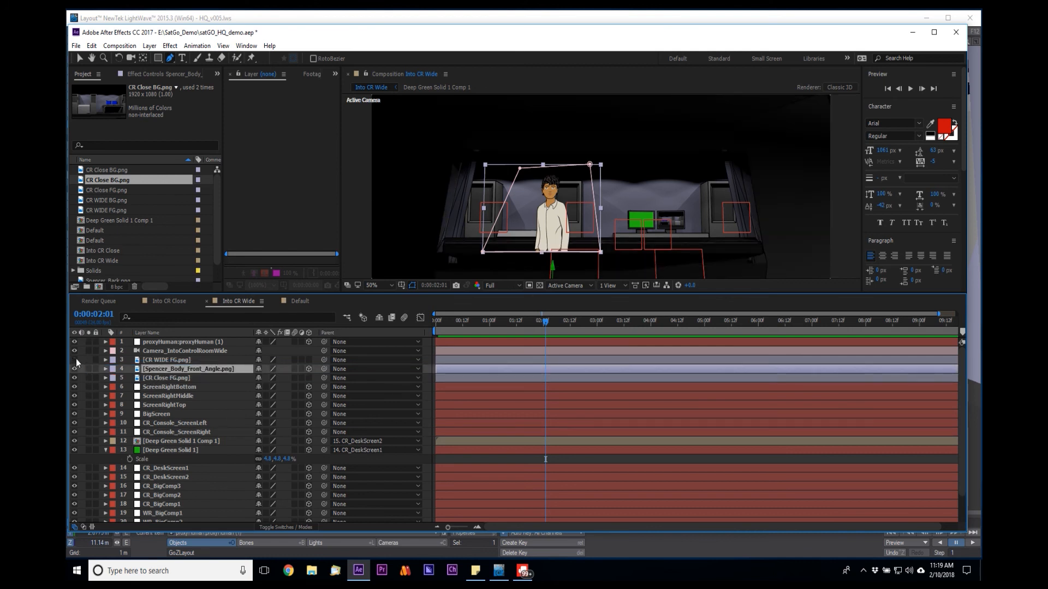
left_click(75, 359)
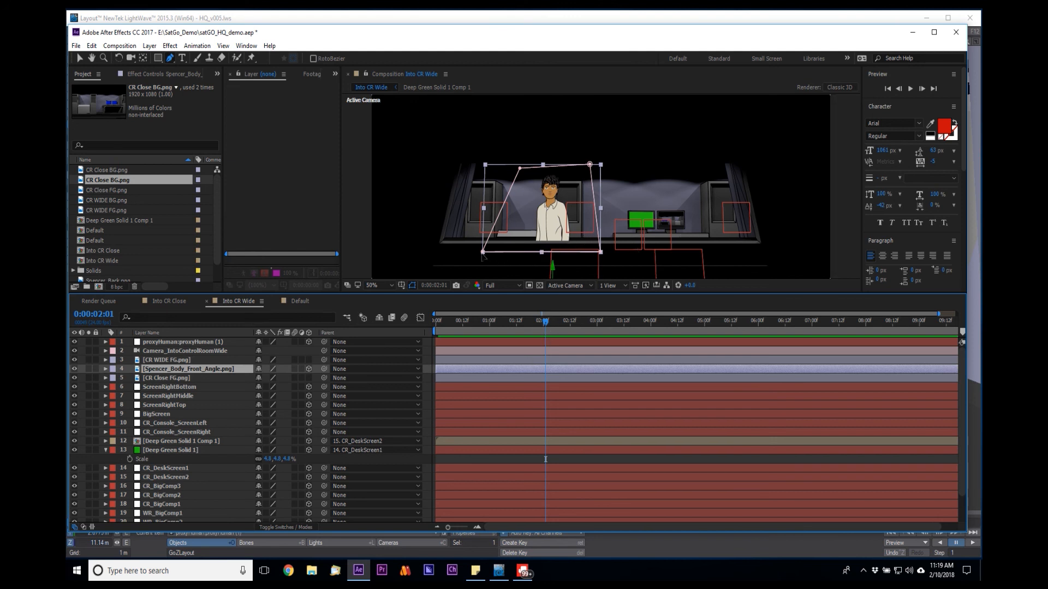
- Reshape the character's mask in Into CR Wide by moving its two lower corners up to the foreground edge
left_click_drag(483, 253, 503, 247)
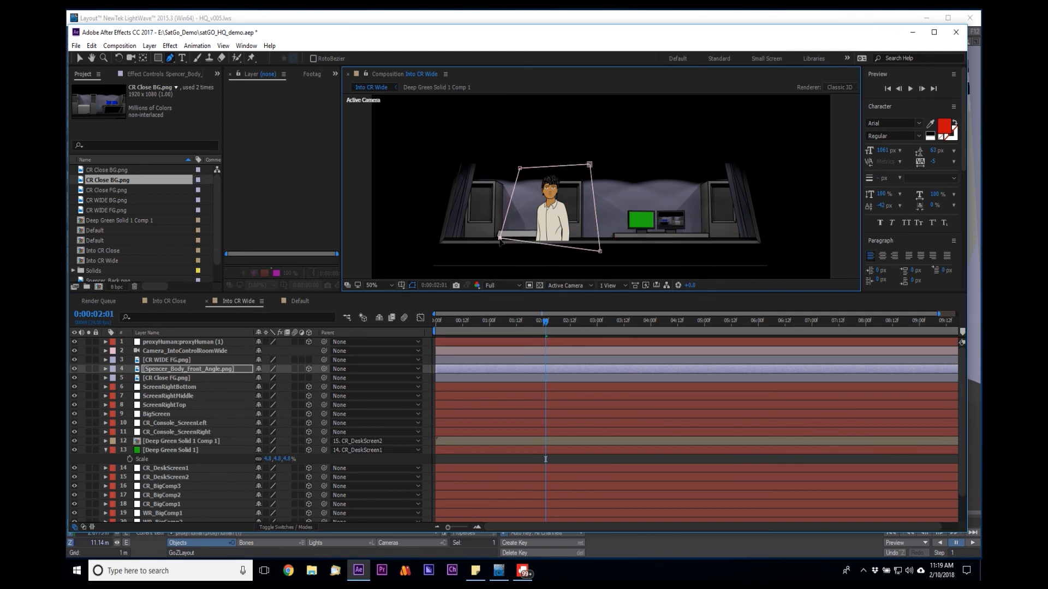
left_click_drag(600, 252, 610, 238)
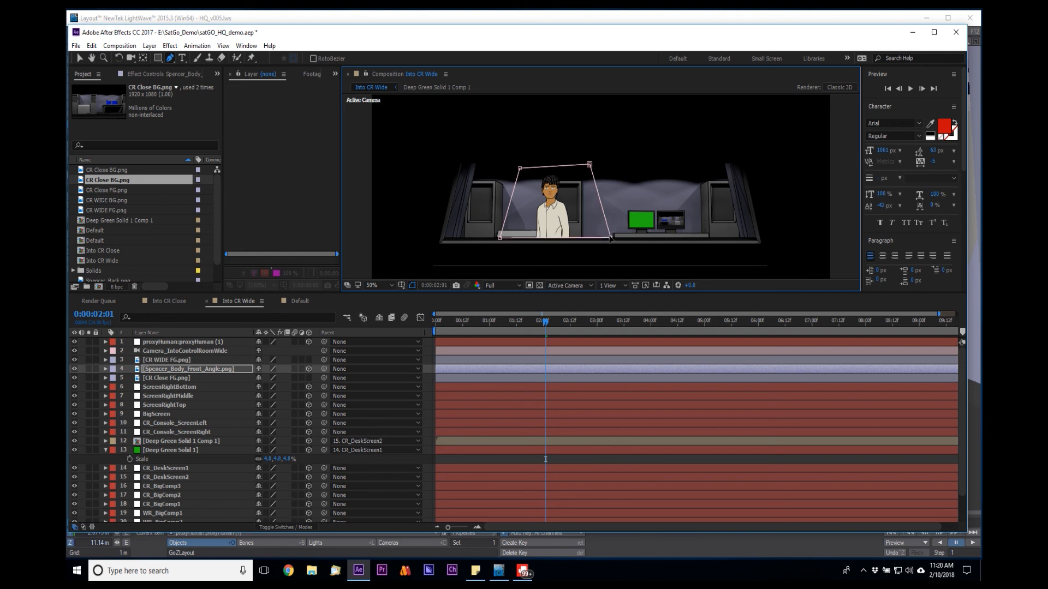
- Switch to LightWave Layout and view the scene through Camera_IntoControlRoom_Close
left_click(498, 542)
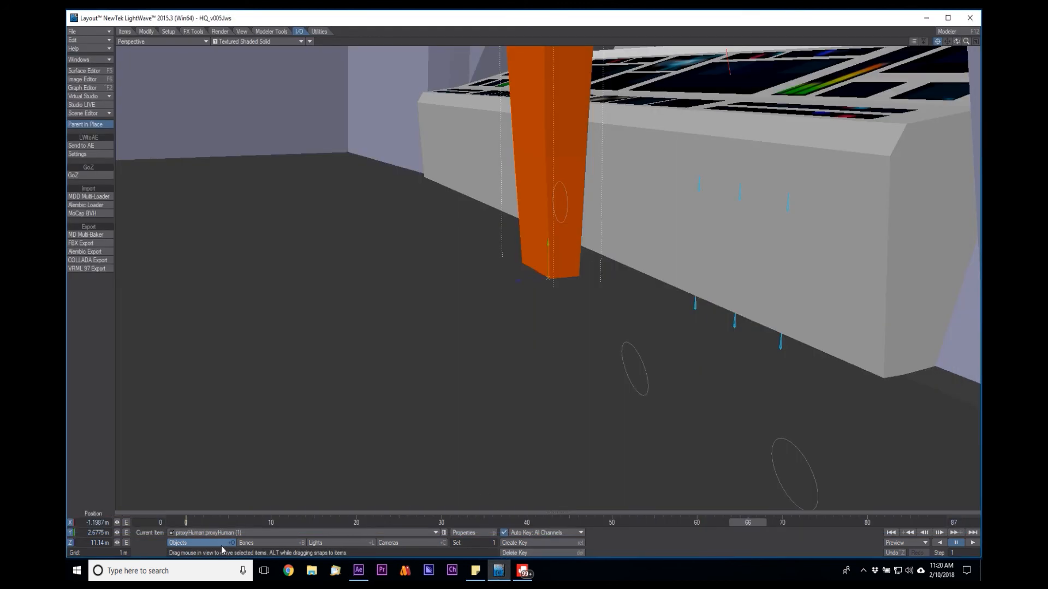
left_click(388, 544)
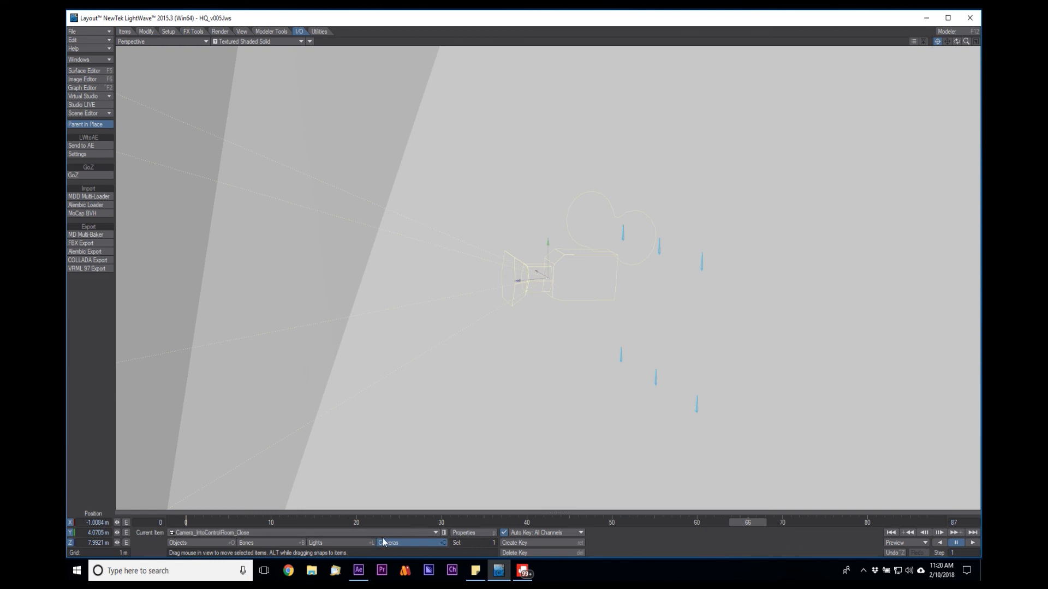
left_click(146, 41)
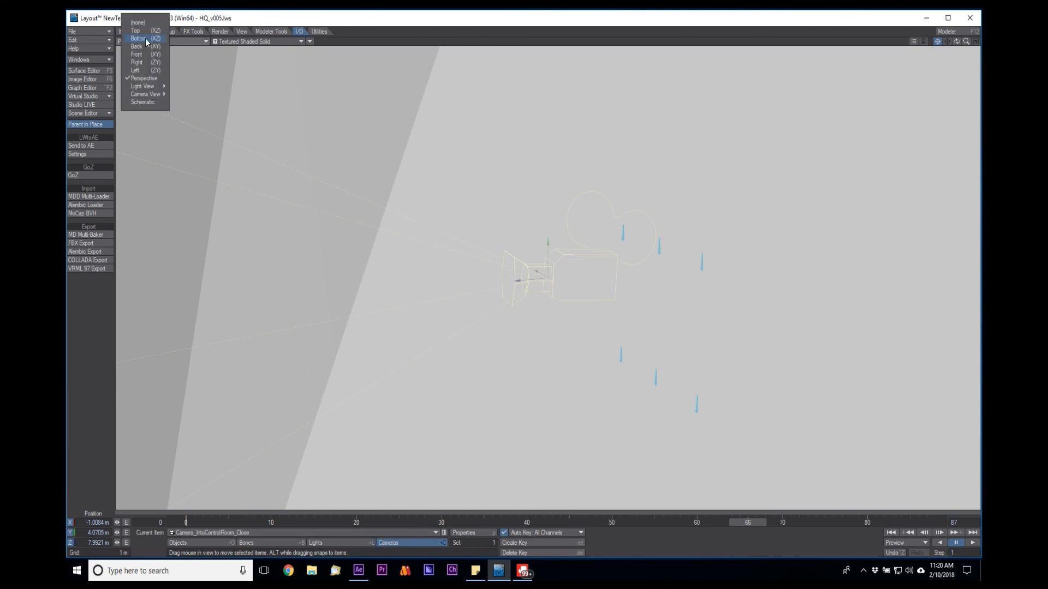
left_click(151, 94)
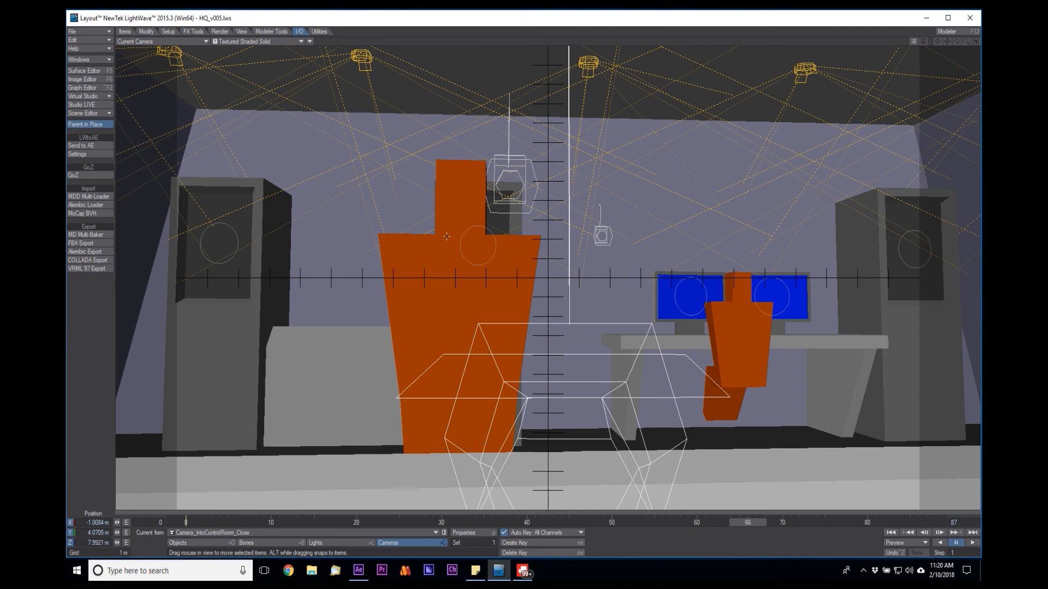
- Move and rotate Camera_IntoControlRoom_Close at frame 66 to a new angle, with heading about 339.70° and pitch about -2.90°
key("y")
left_click_drag(447, 241, 726, 231)
key("t")
key("y")
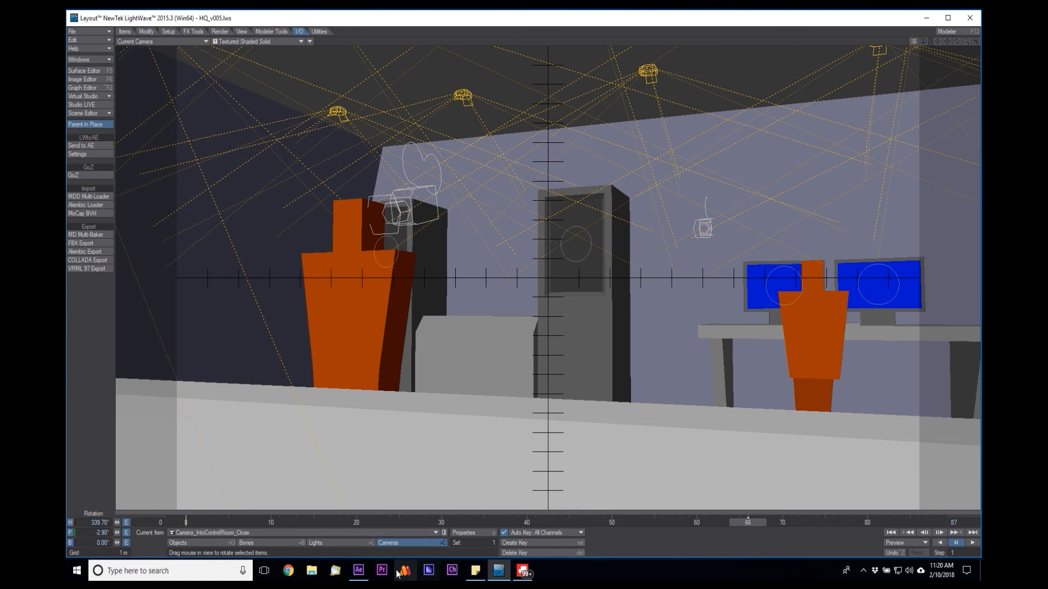
- Open the Into CR Close composition in After Effects and send the animated close camera to it from LightWave
left_click(358, 571)
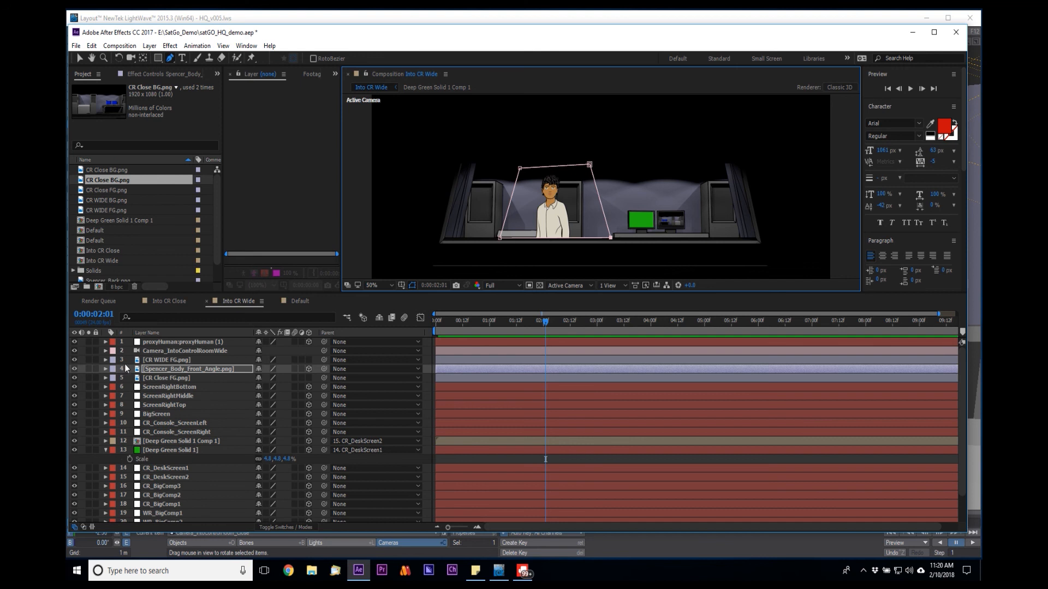
left_click(106, 250)
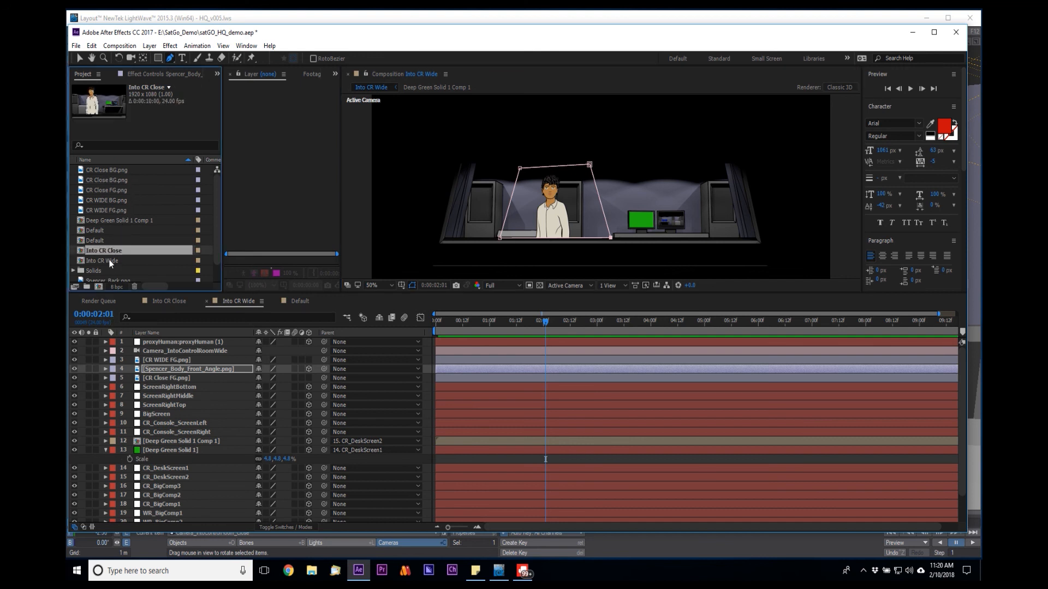
double_click(104, 251)
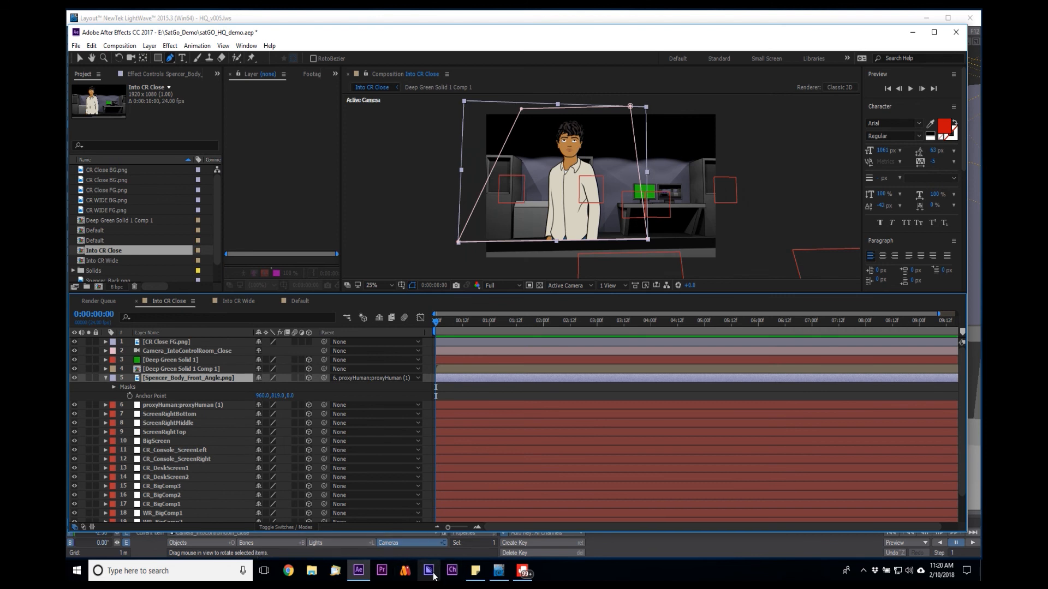
left_click(498, 570)
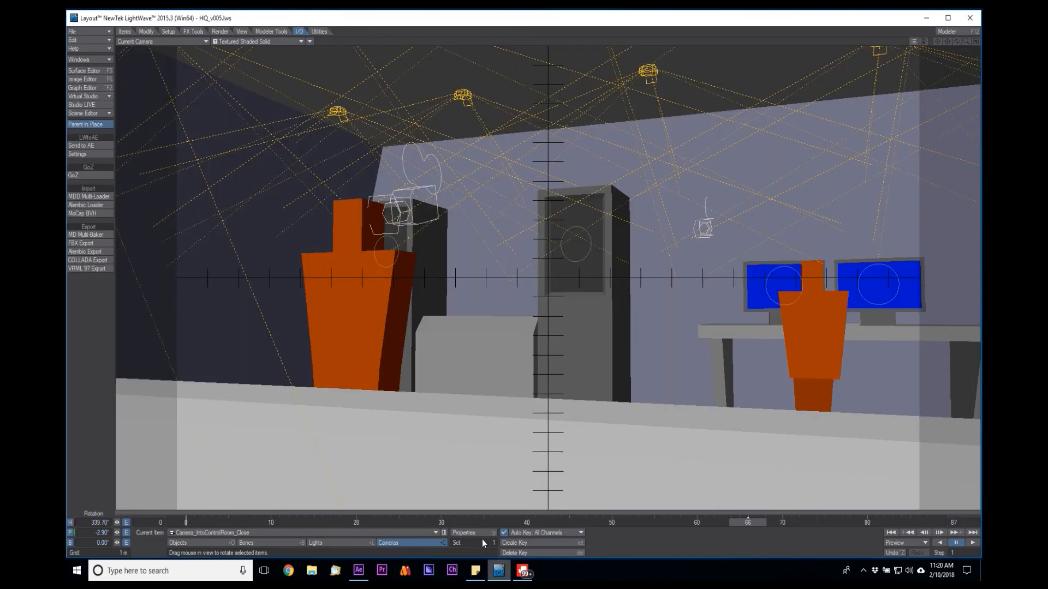
left_click(93, 147)
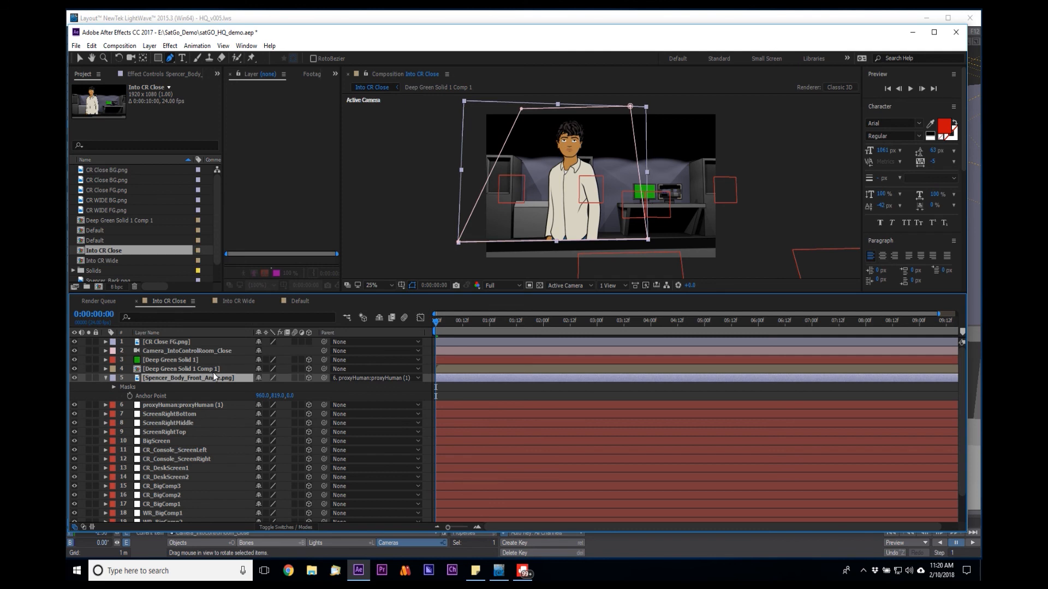
- Check the Into CR Wide and Into CR Close compositions and select the Camera_IntoControlRoom_Close layer in Into CR Close
scroll(213, 374, "down", 2)
scroll(213, 374, "up", 2)
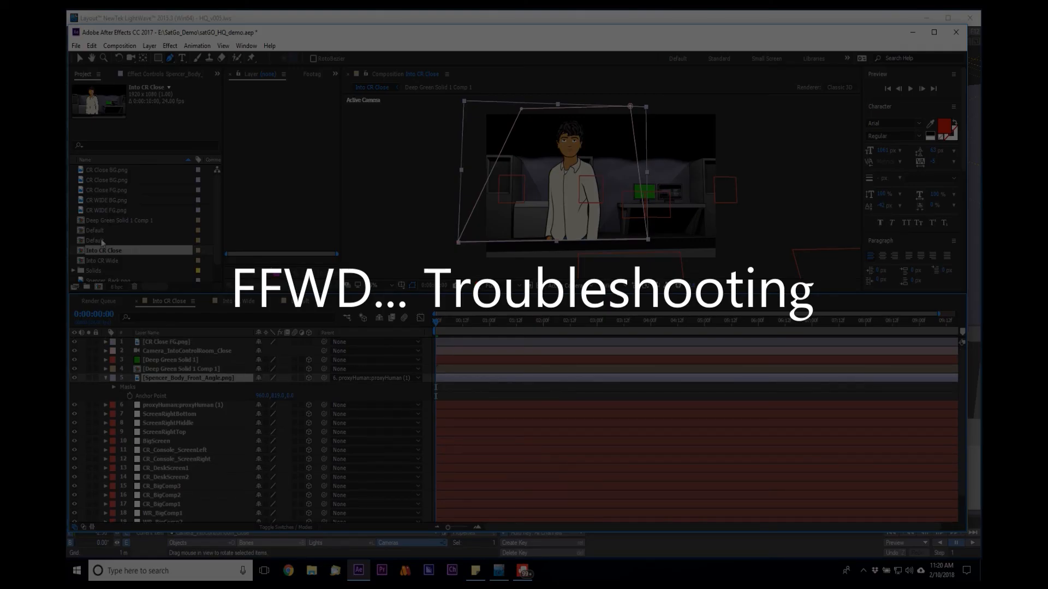
double_click(103, 260)
double_click(102, 250)
left_click(202, 352)
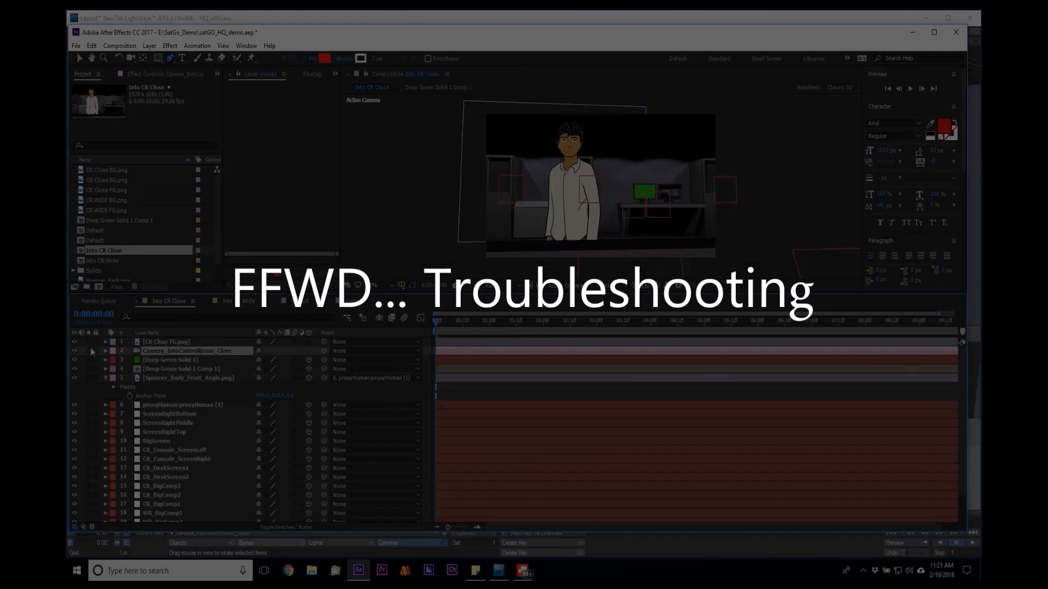
- Return to After Effects and scrub Into CR Close to 0:00:02:22 to examine how the layers follow the camera move
mouse_move(522, 570)
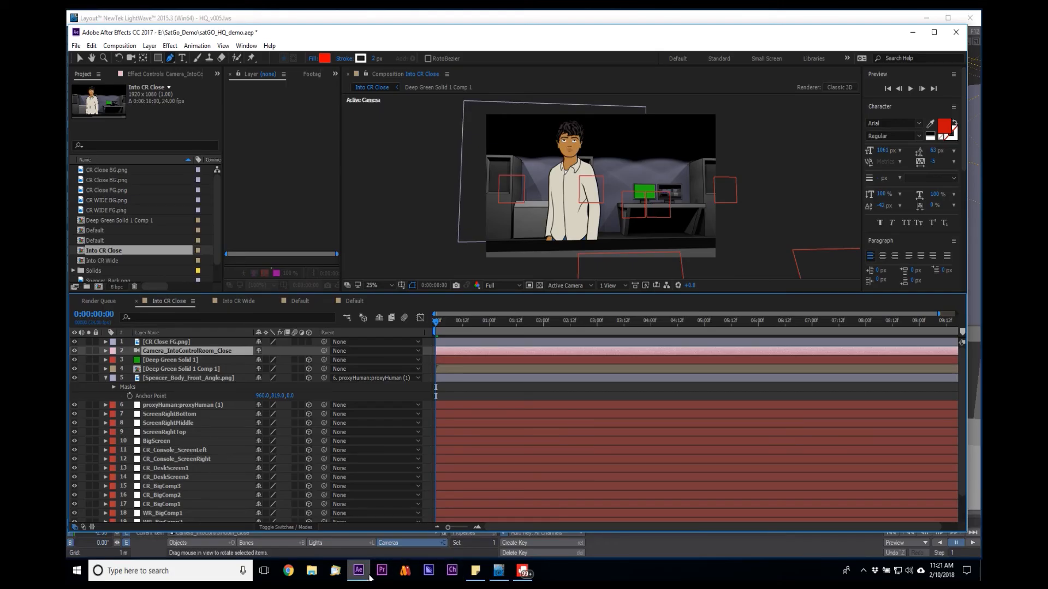
left_click(499, 575)
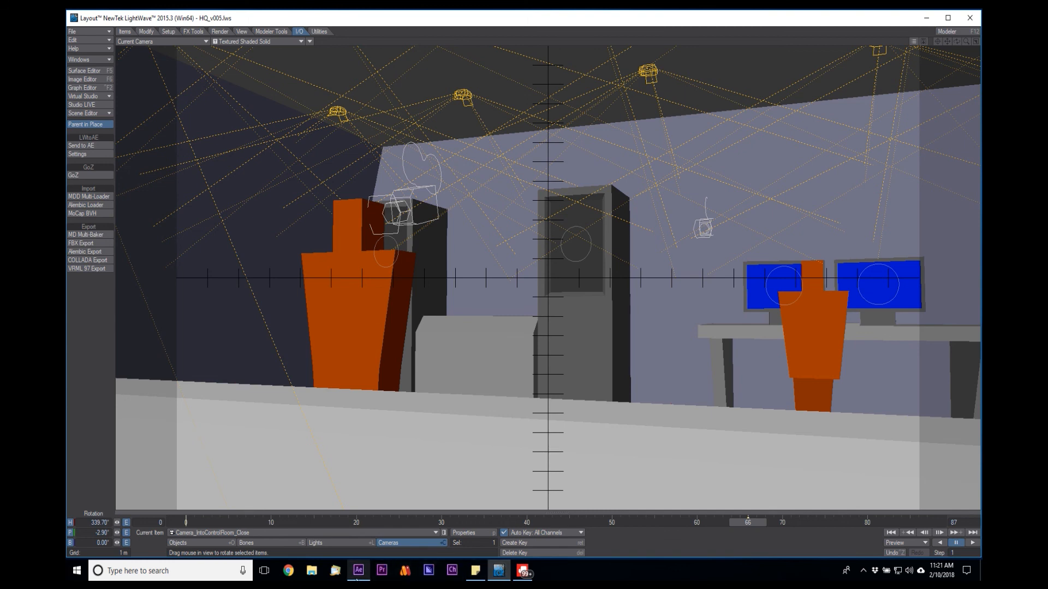
mouse_move(358, 570)
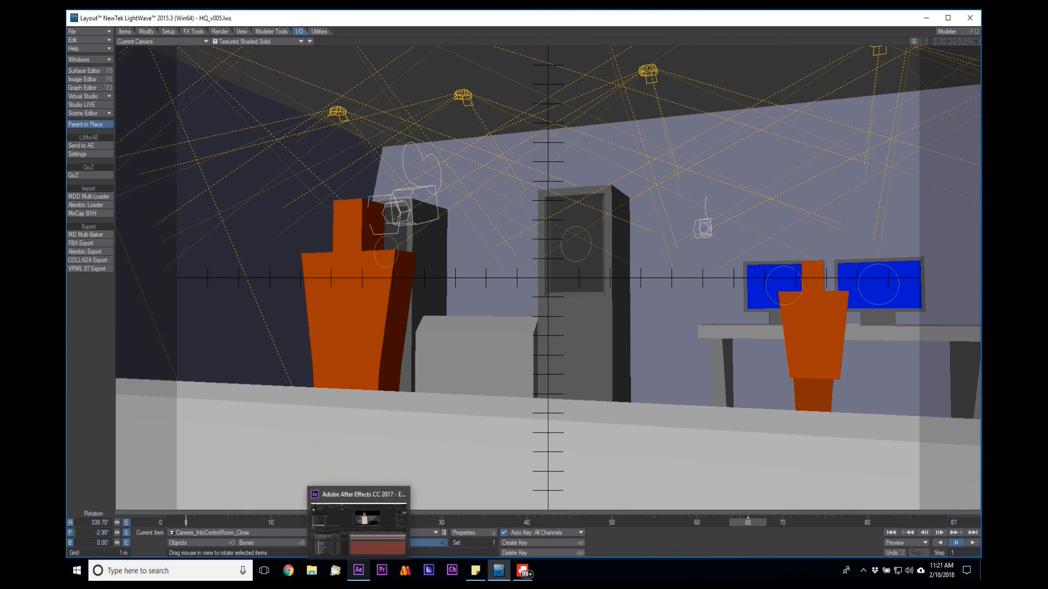
left_click(358, 570)
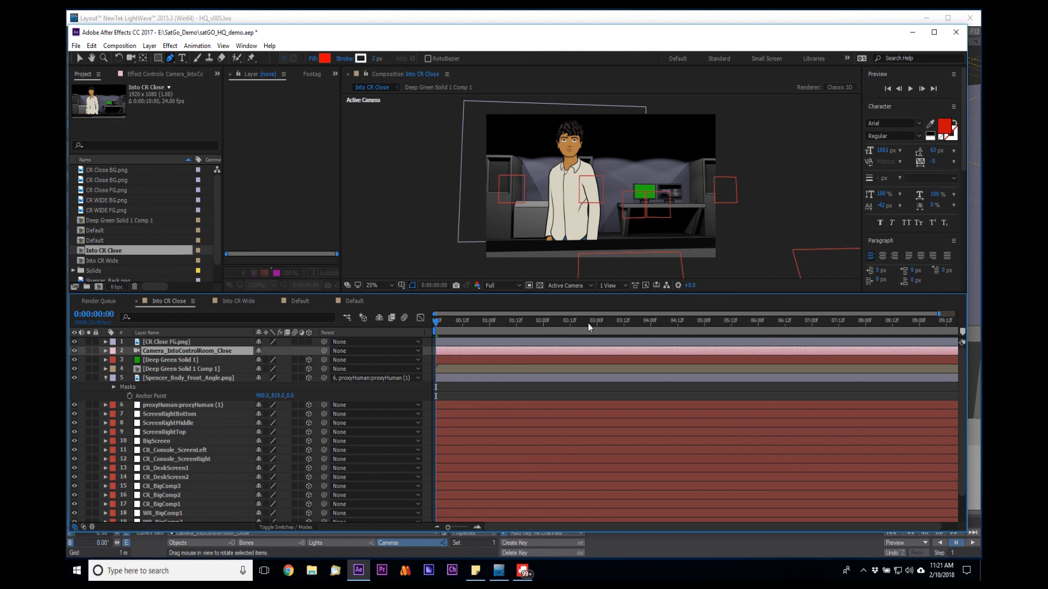
left_click_drag(641, 326, 592, 433)
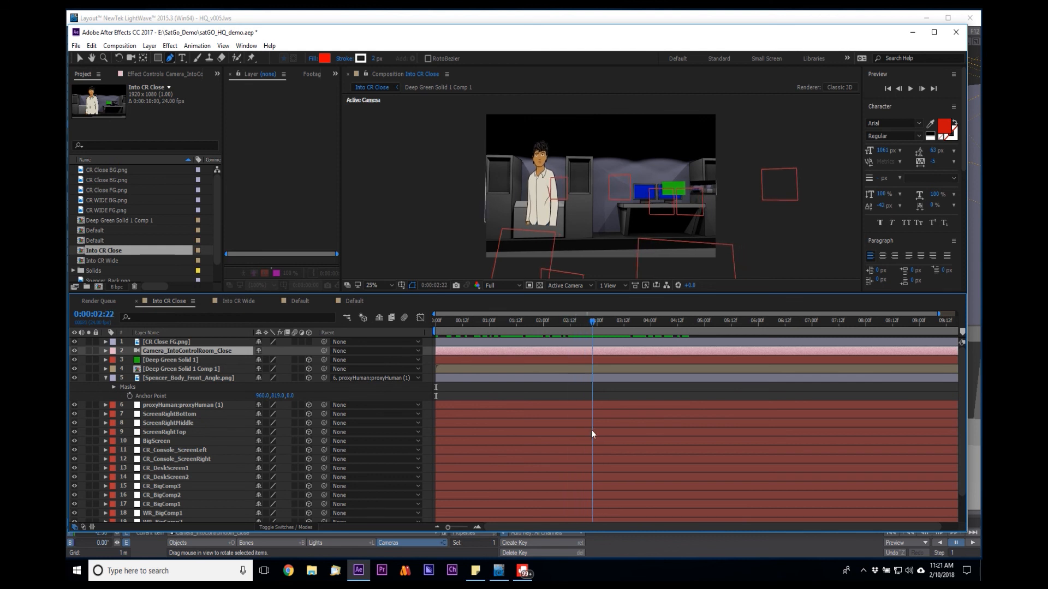